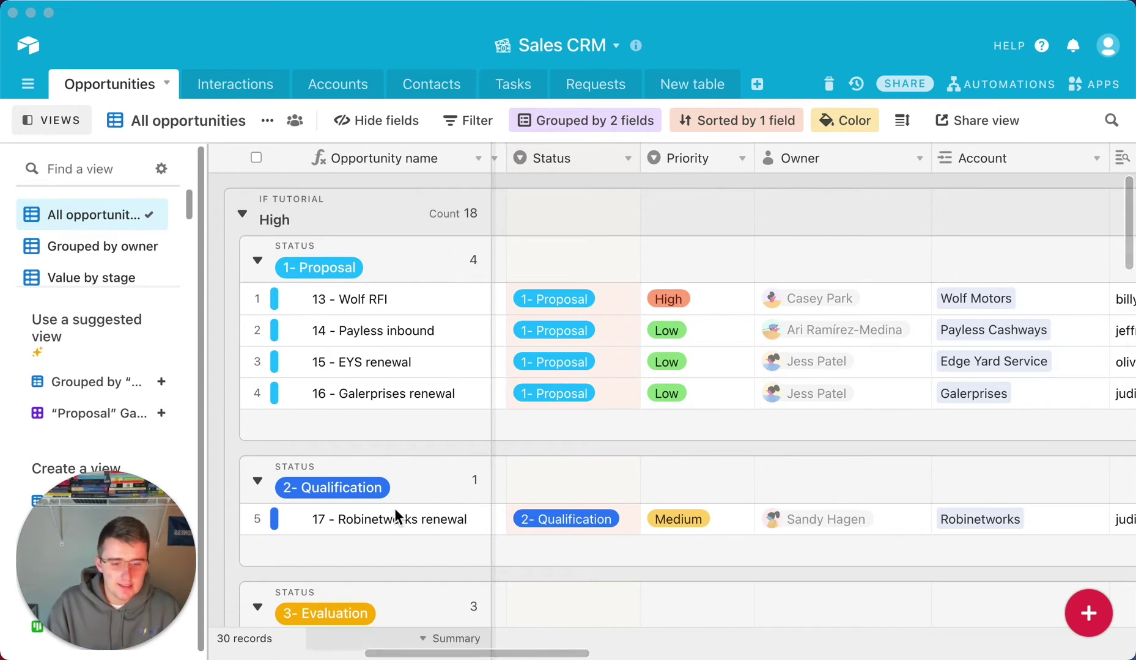
Remove both grouping levels, If Tutorial and Status, from the All opportunities view.
click(559, 122)
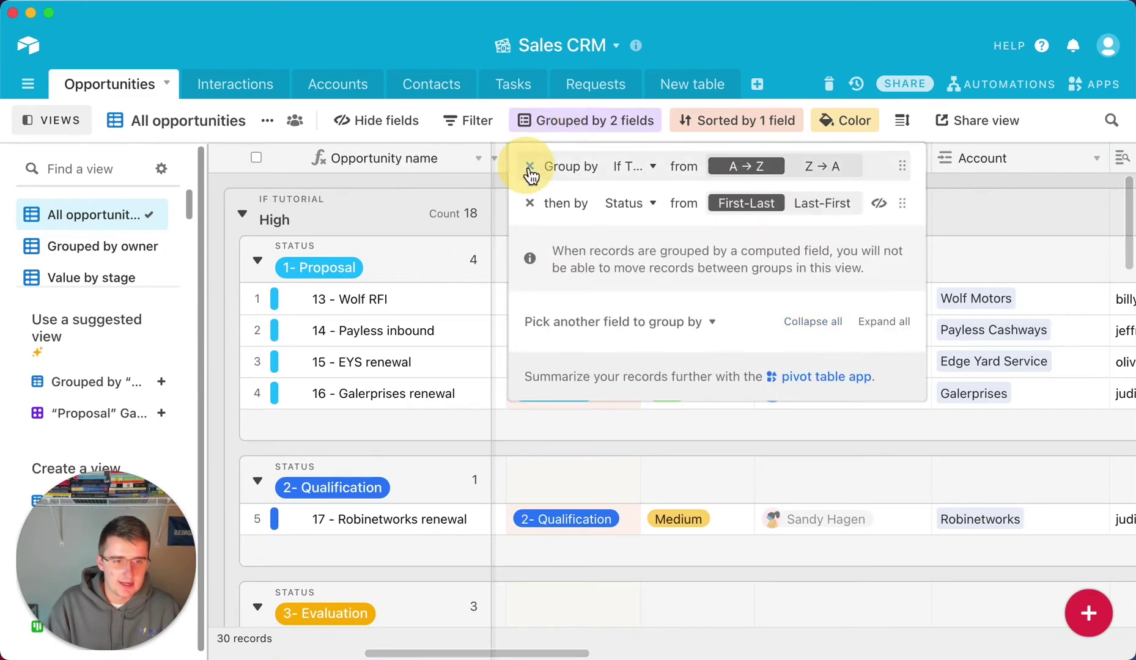
click(528, 170)
click(527, 170)
click(360, 295)
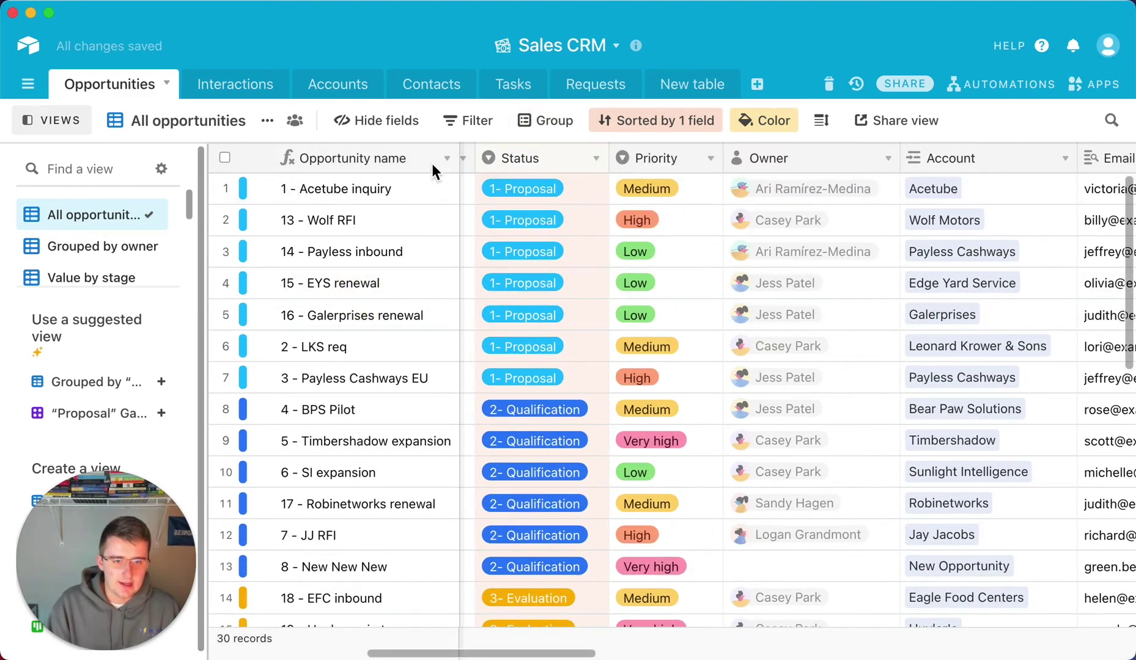
Change the Opportunity name field's formula to CONCATENATE(Name), dropping the Approved? field and the " - " separator.
click(448, 159)
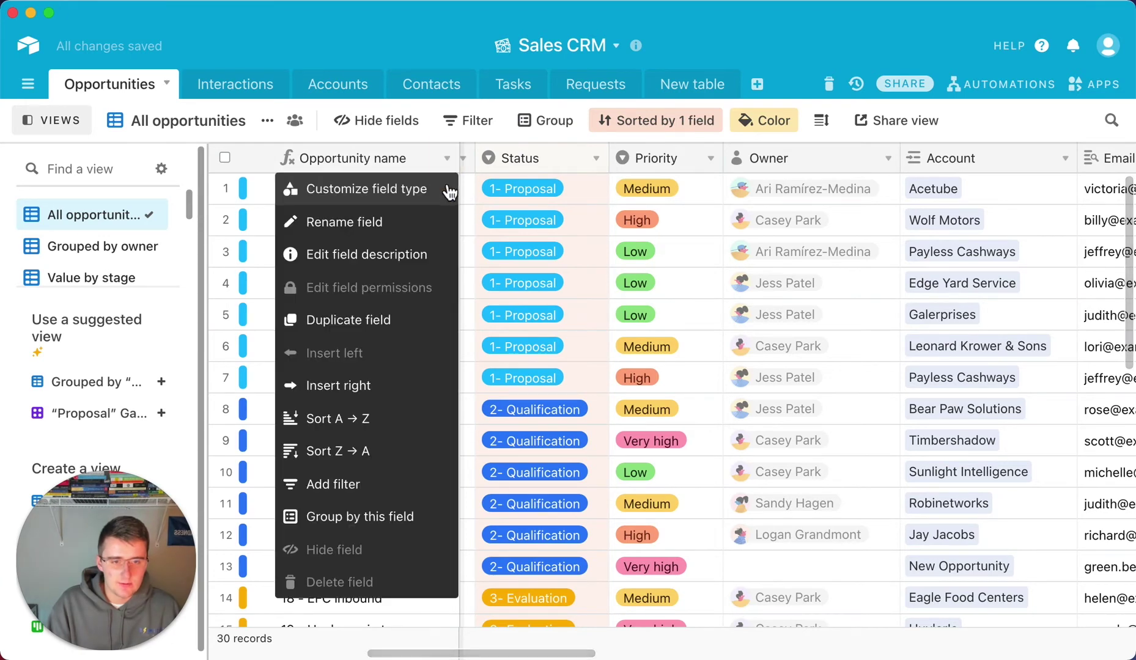
click(385, 188)
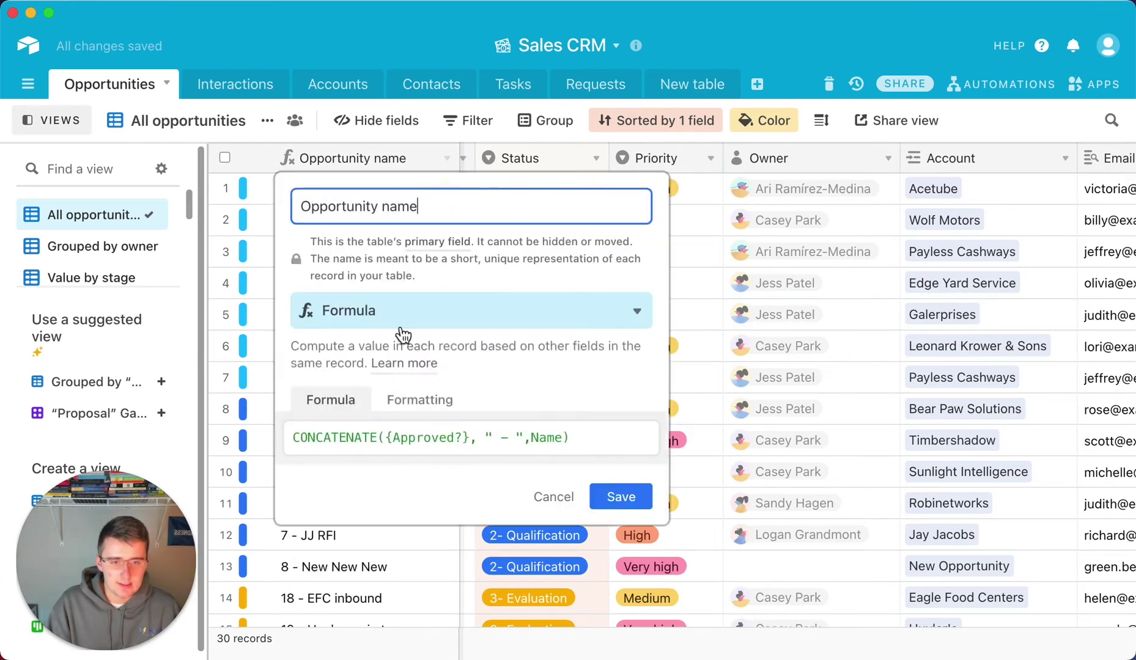
click(533, 441)
click(620, 497)
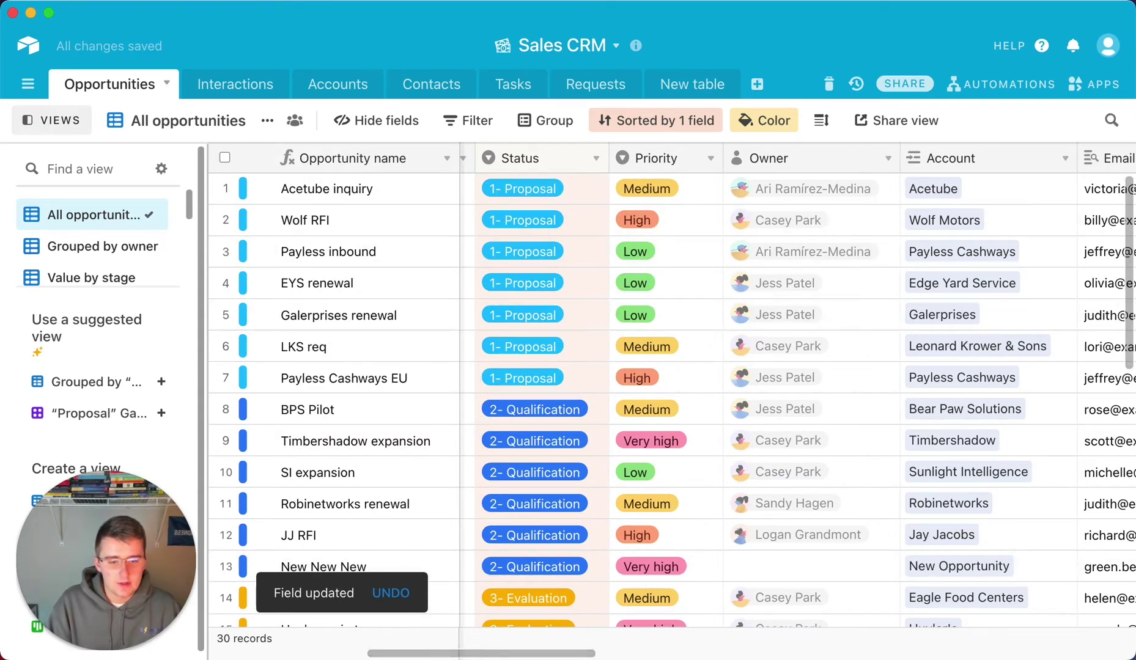
Group the opportunity records by Opportunity name in A → Z order and look through the groups.
drag(471, 656, 265, 645)
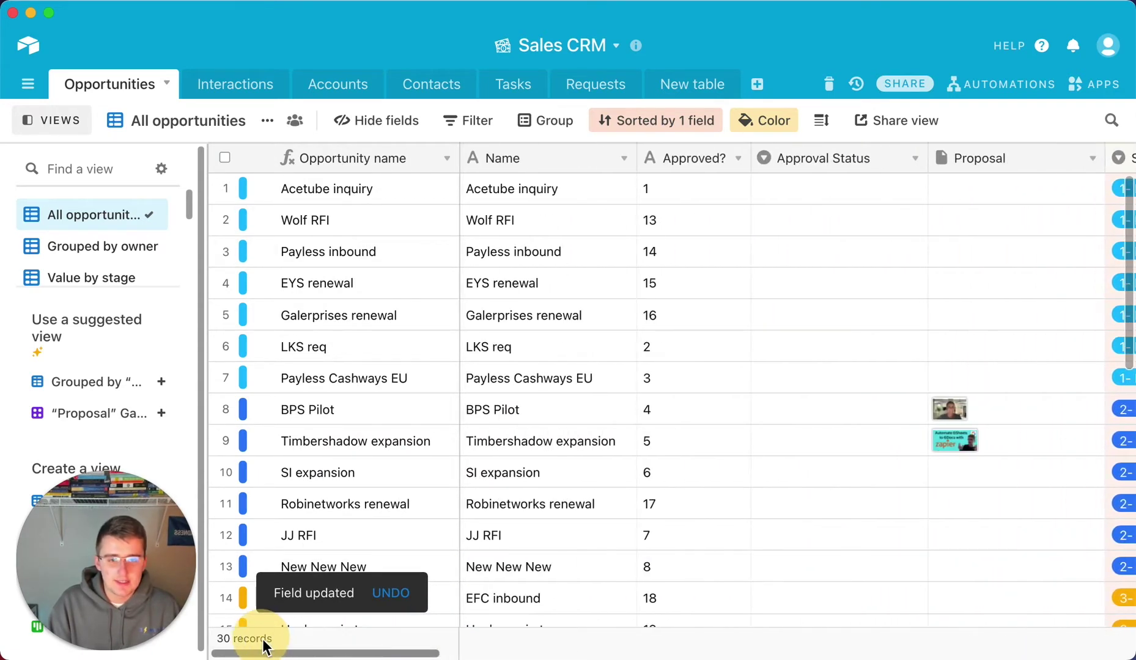
click(546, 121)
click(578, 209)
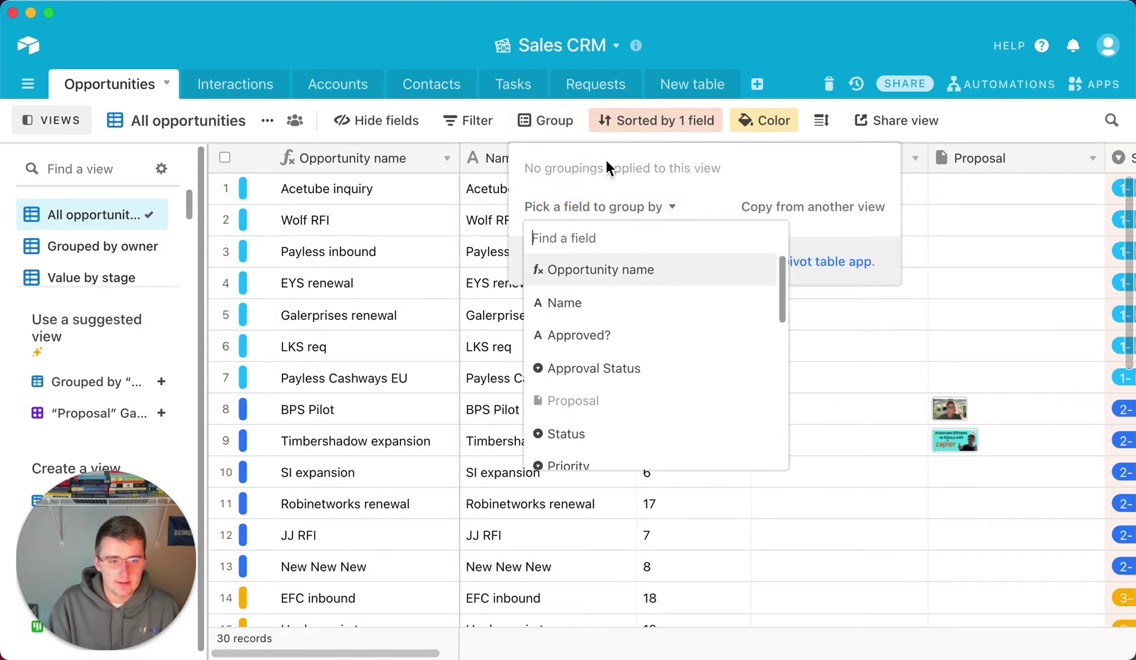
click(586, 272)
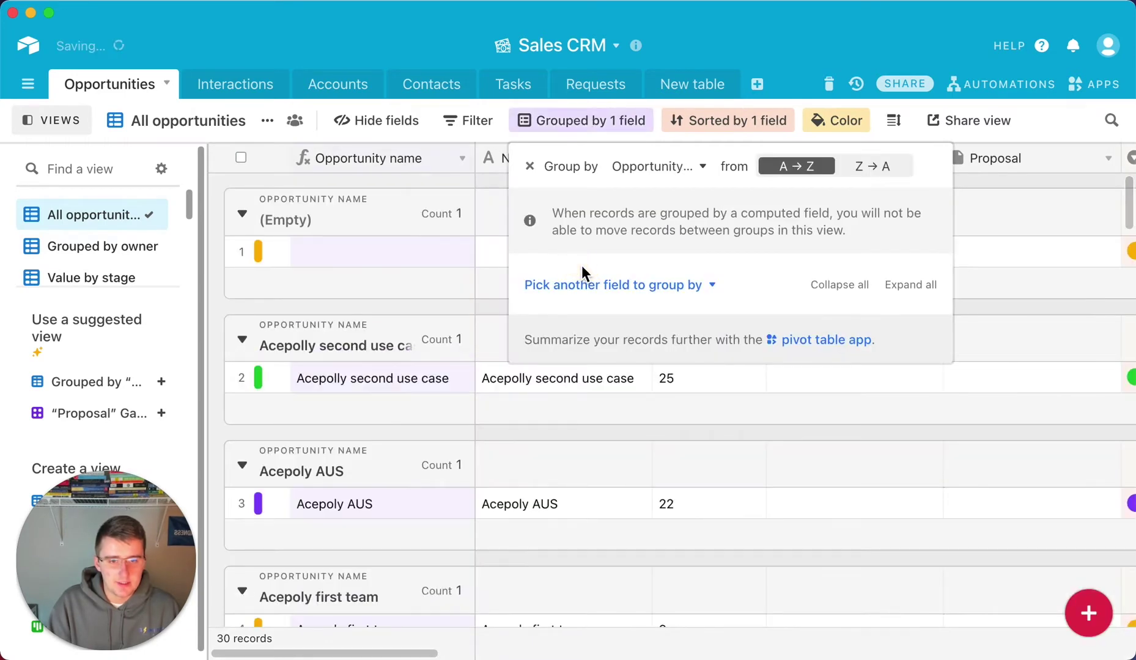
click(280, 306)
scroll(396, 357, down, 1)
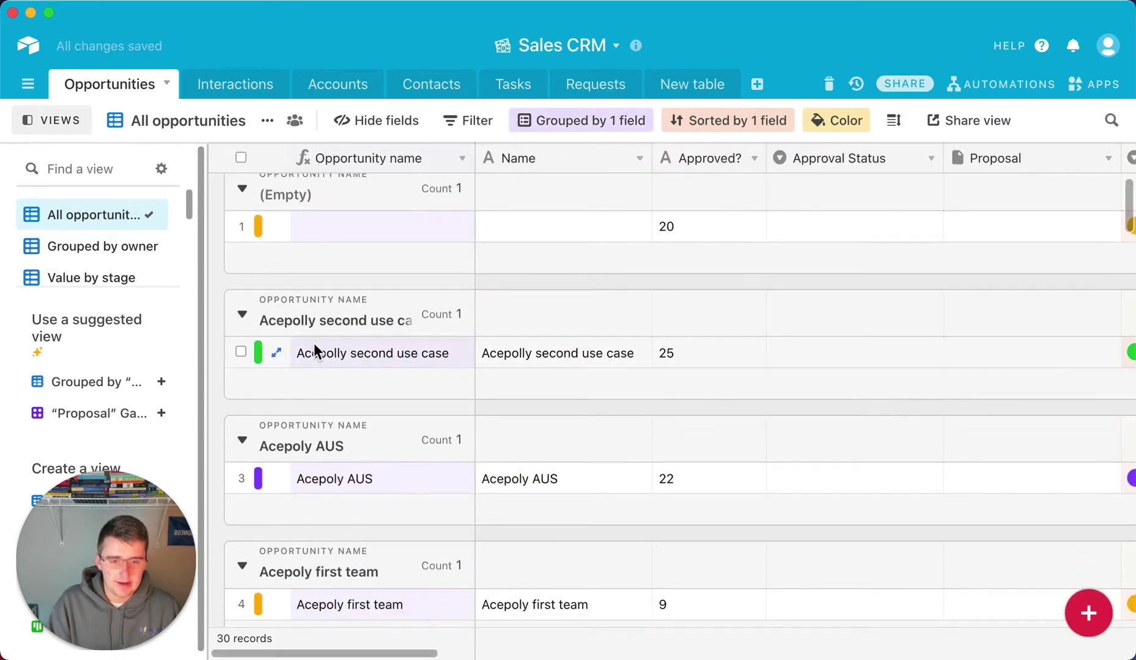
scroll(357, 353, down, 5)
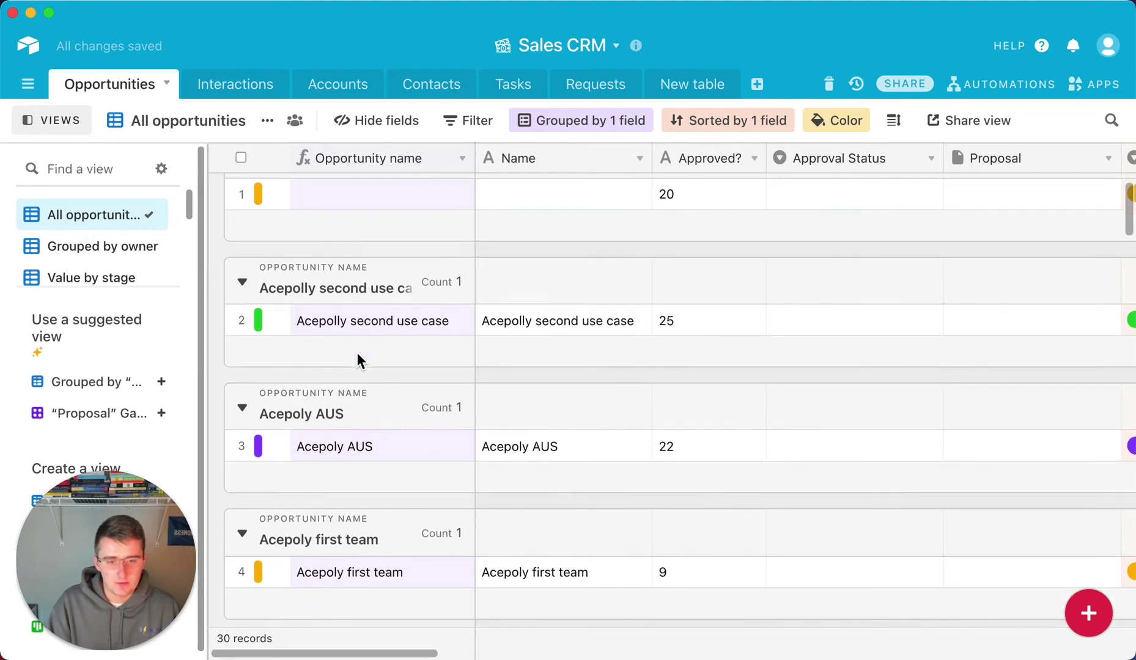
scroll(357, 353, down, 8)
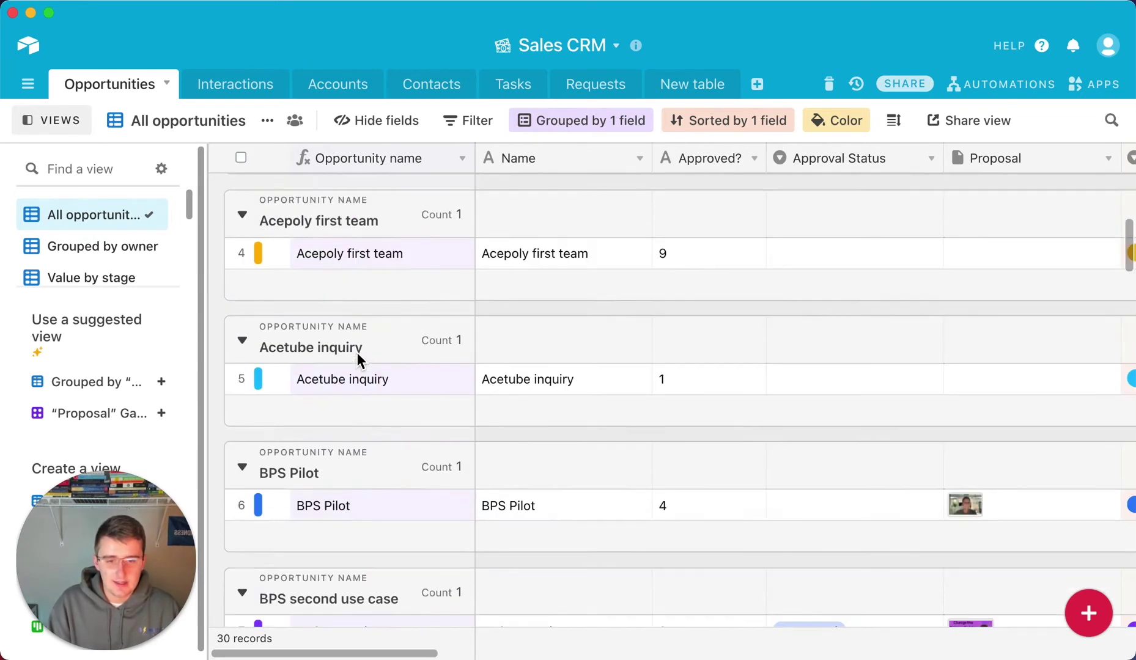
scroll(357, 359, down, 1)
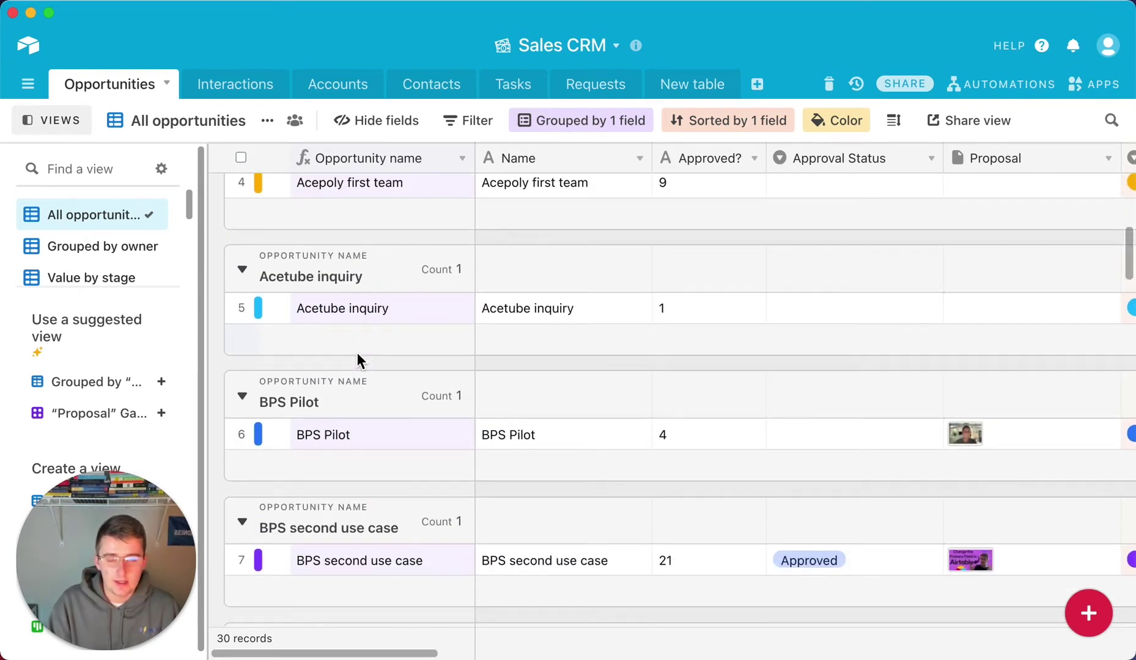
scroll(357, 353, down, 3)
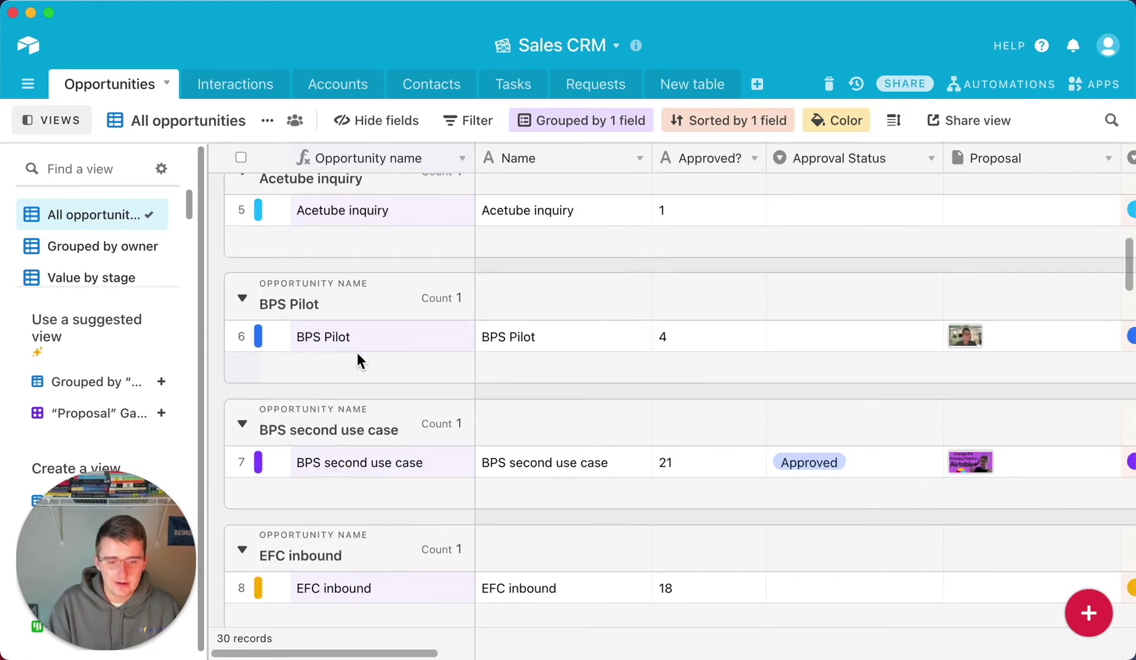
scroll(357, 354, up, 15)
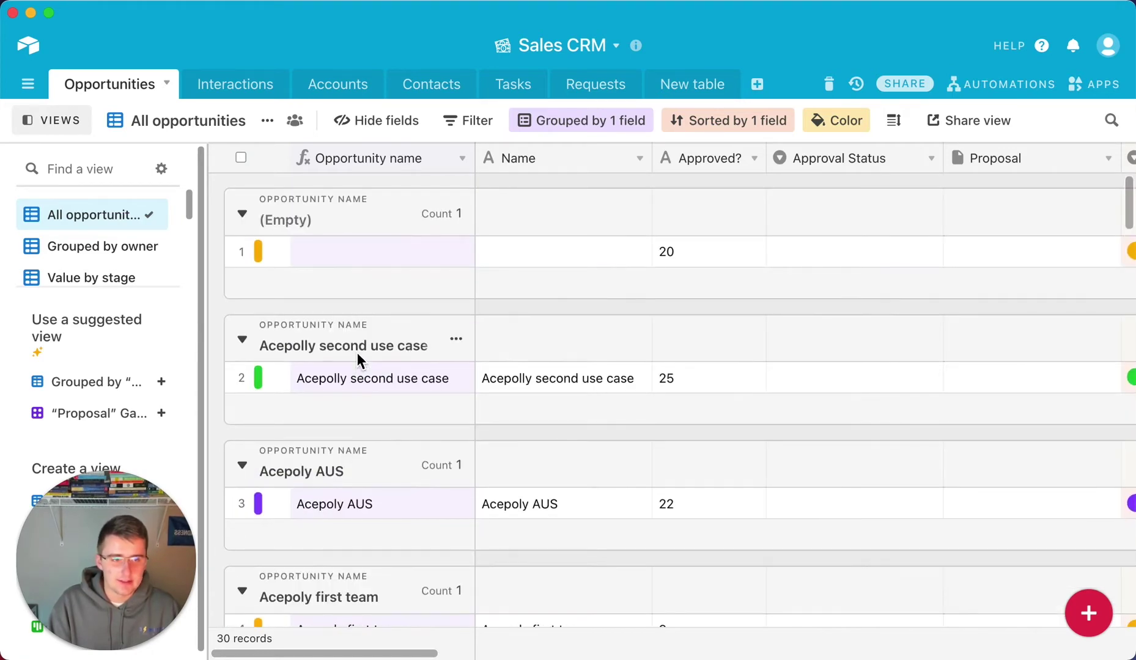
Rename the Approved? field to Number, leaving it as single line text.
click(754, 161)
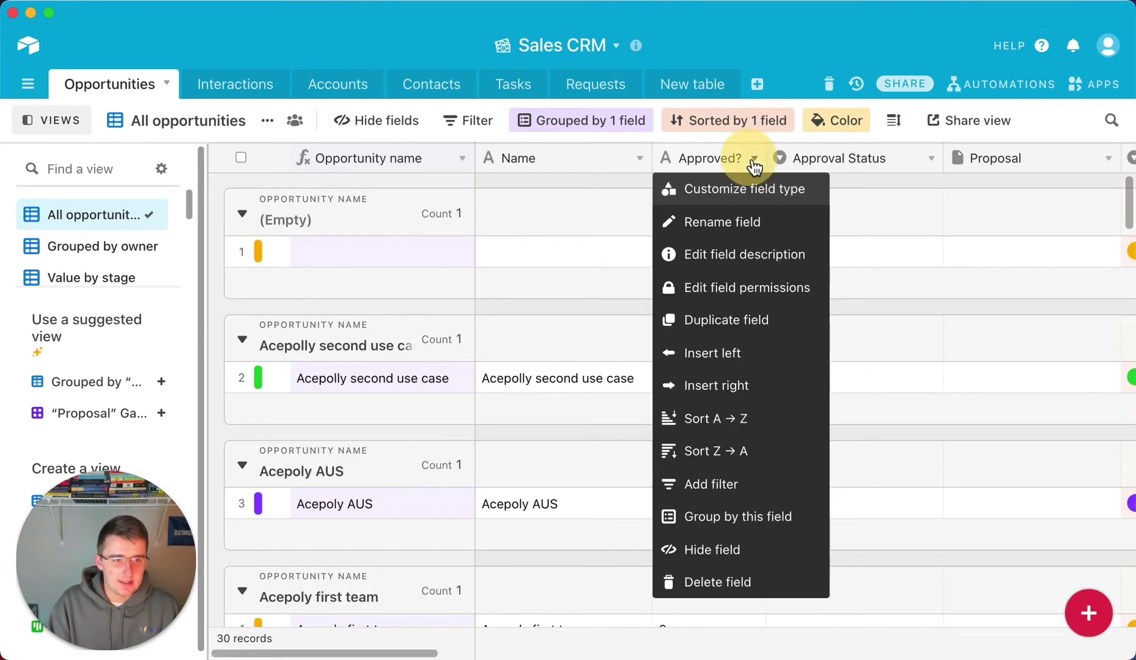
click(747, 188)
click(721, 208)
key(shift+Left)
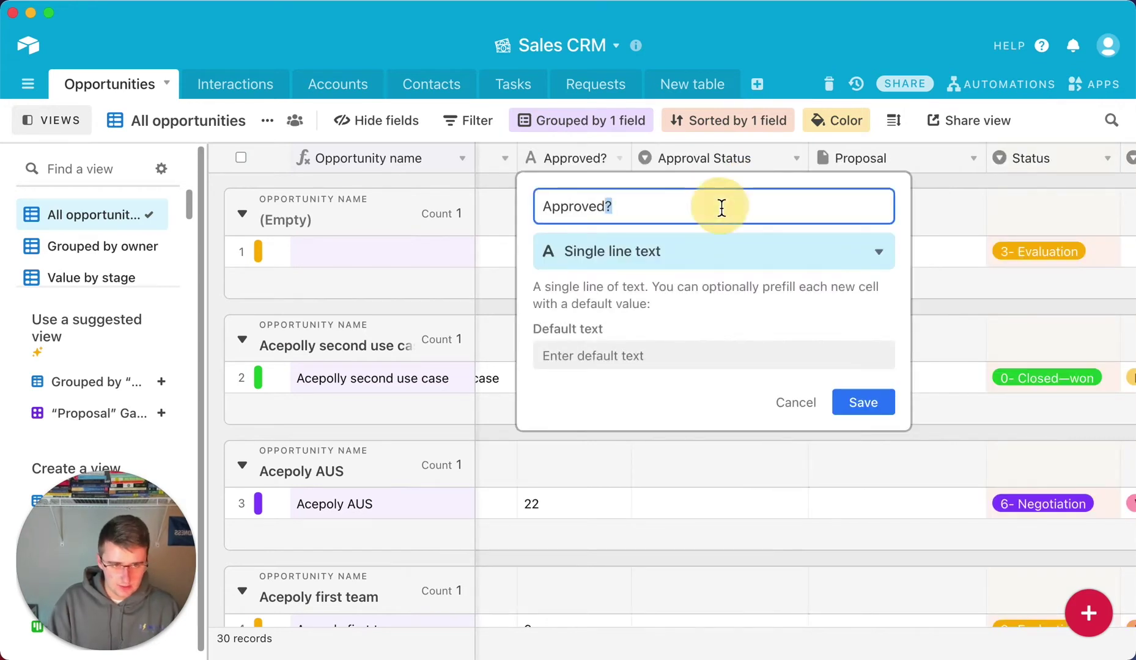
triple_click(721, 208)
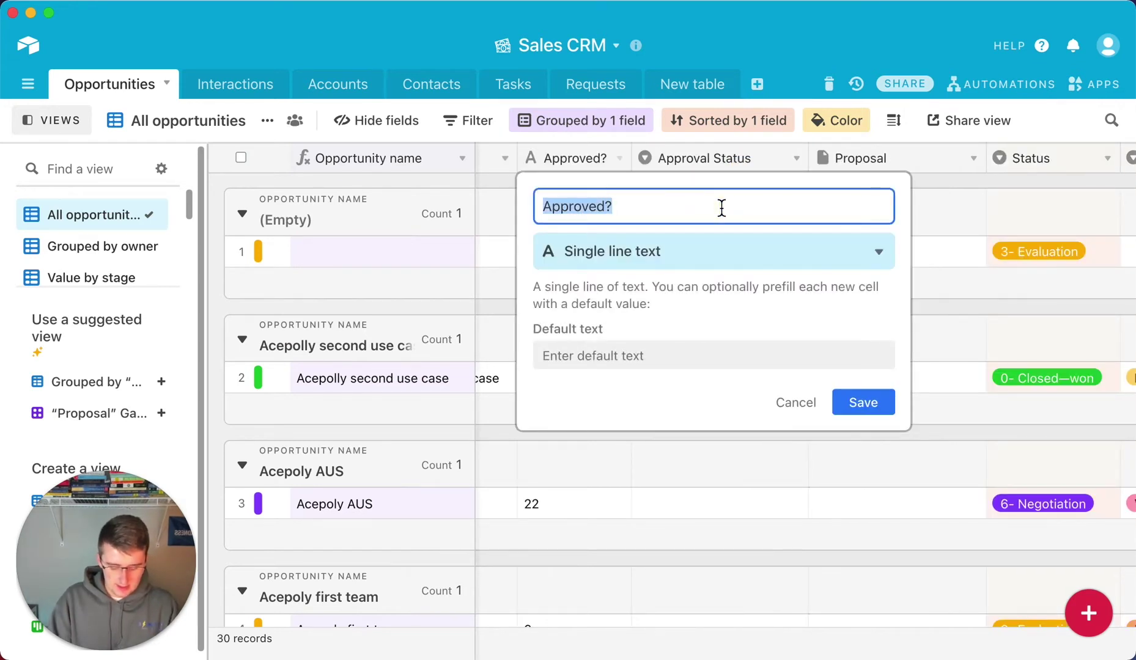
text(Number)
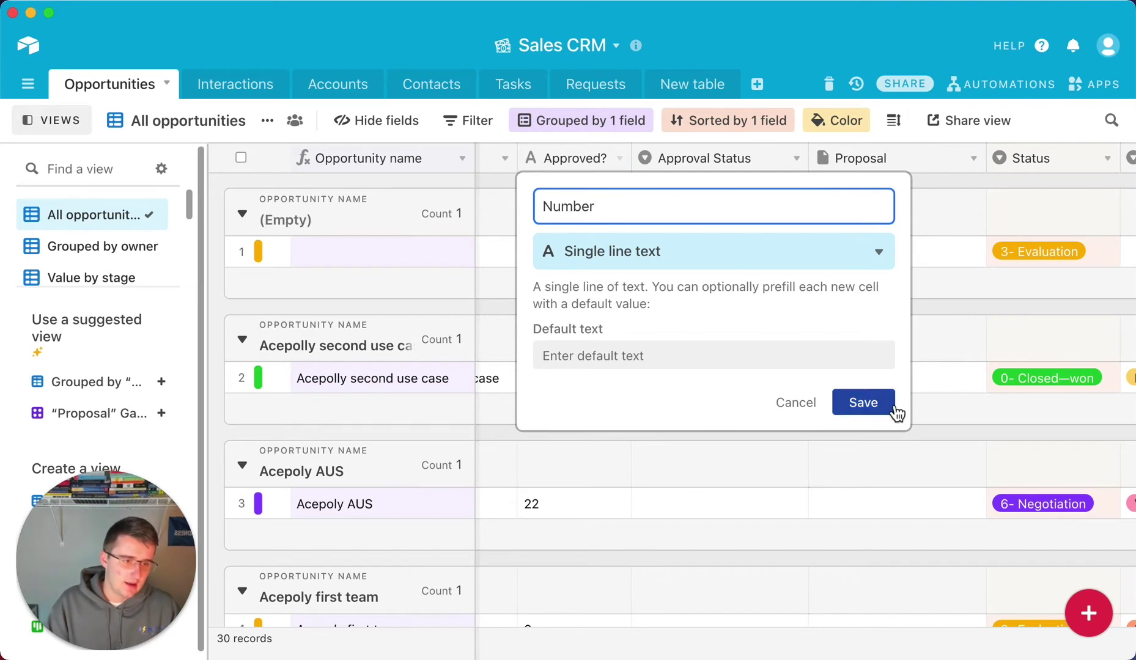
click(889, 403)
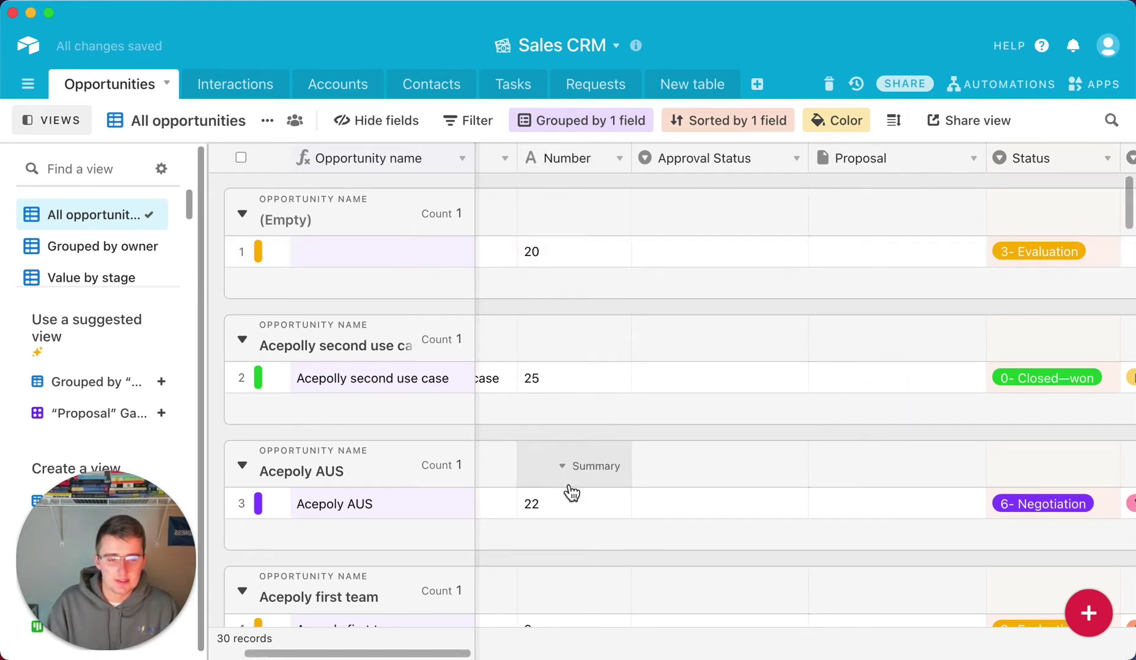
Remove the Opportunity name grouping from the view.
click(546, 120)
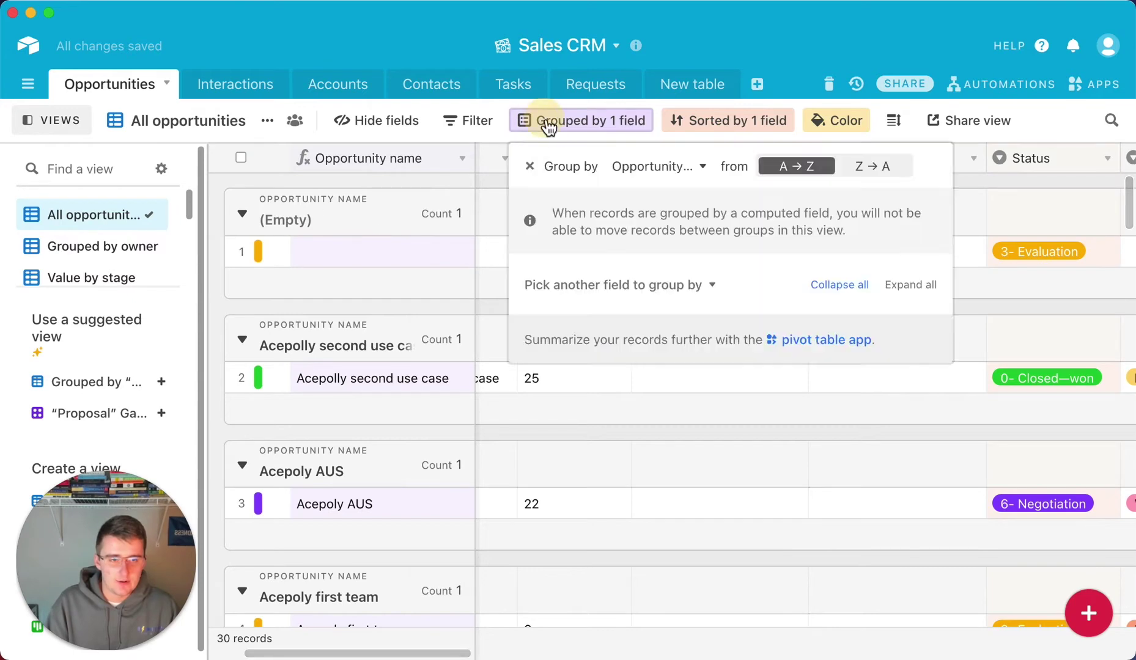
click(530, 162)
click(535, 425)
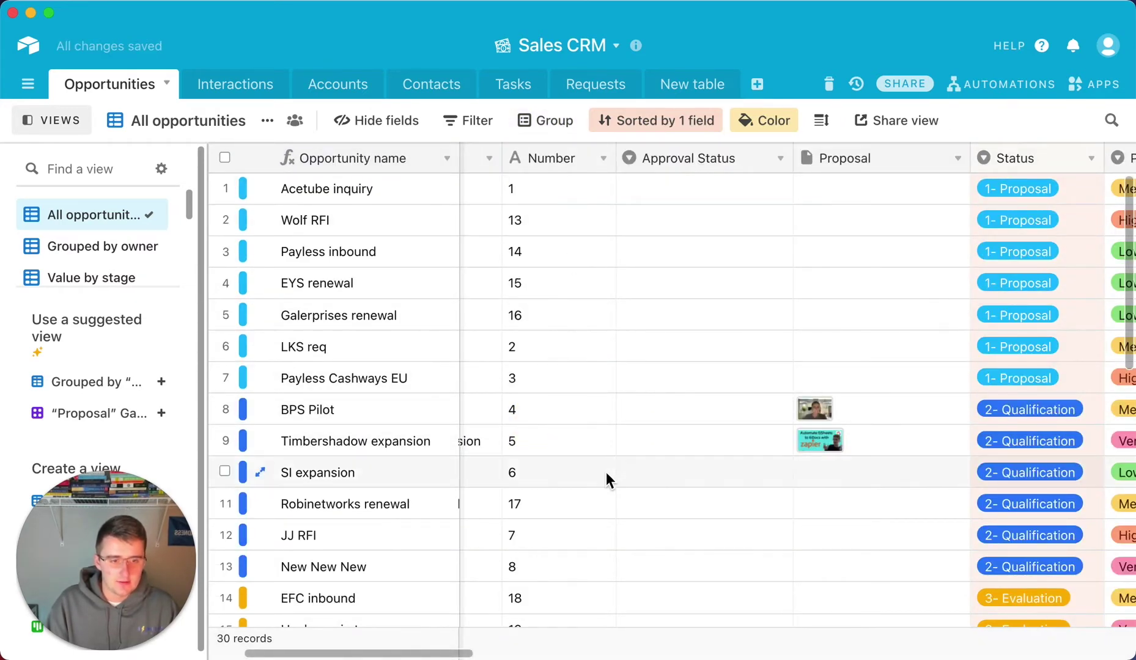
Change the Number field's type to Autonumber and save the field.
scroll(606, 478, down, 10)
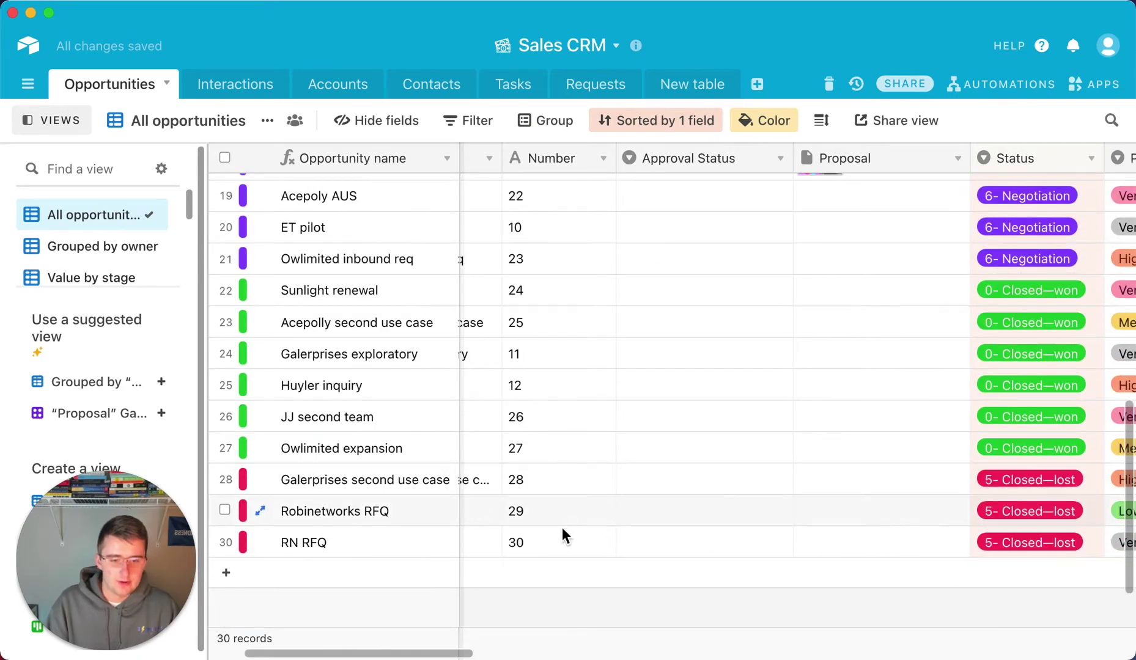
scroll(562, 527, up, 10)
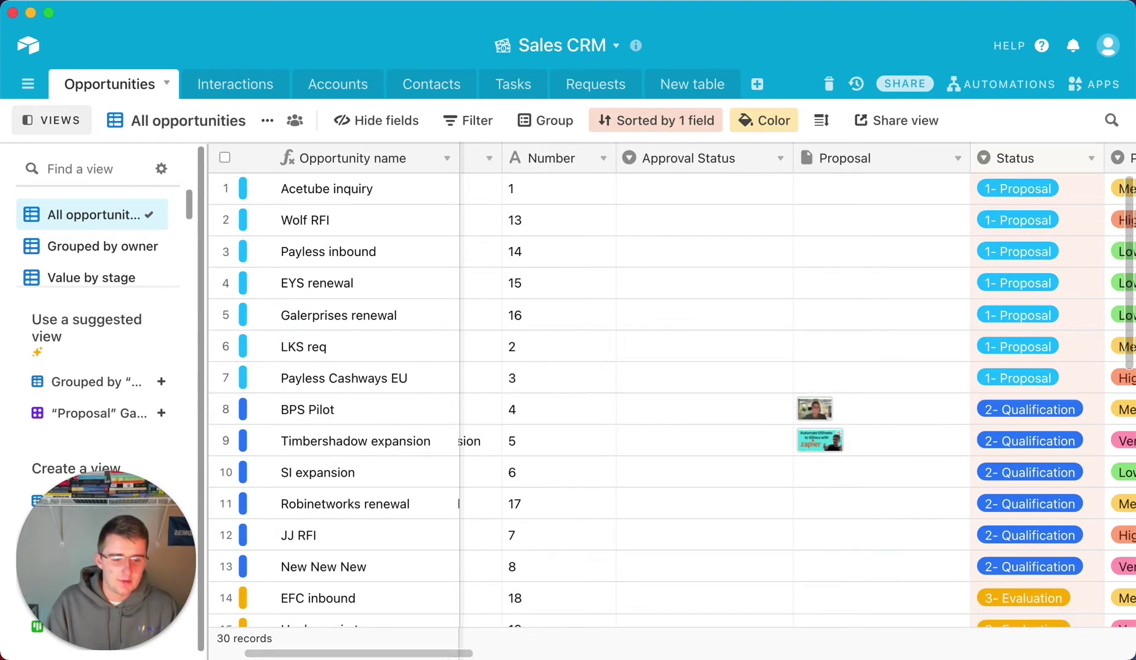
drag(451, 654, 398, 650)
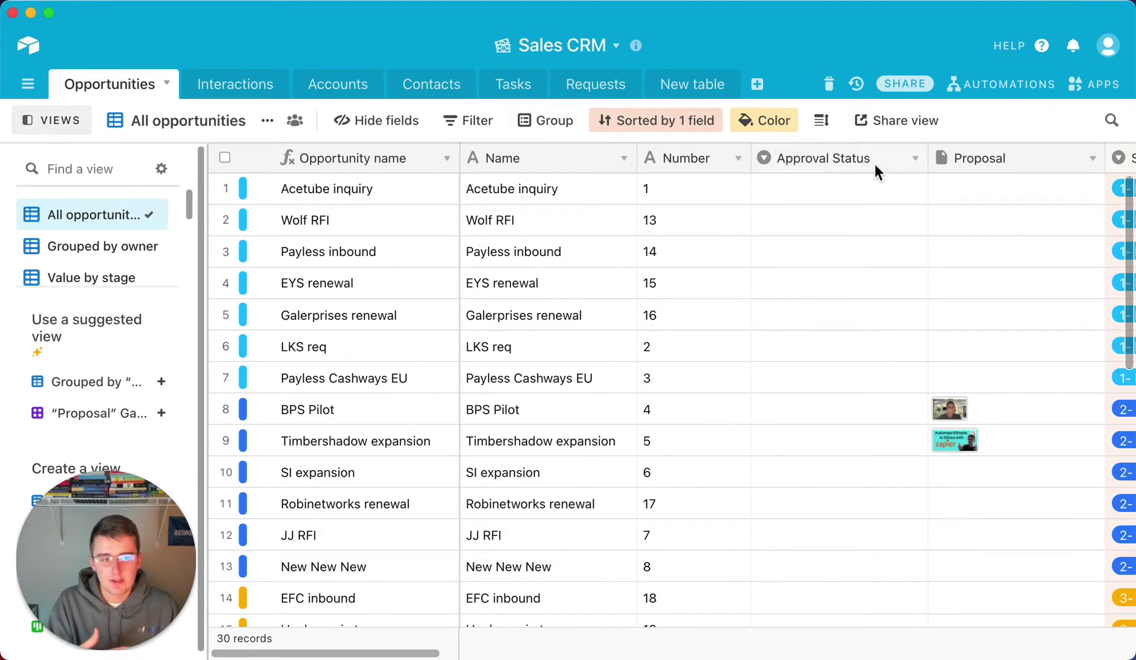
click(740, 160)
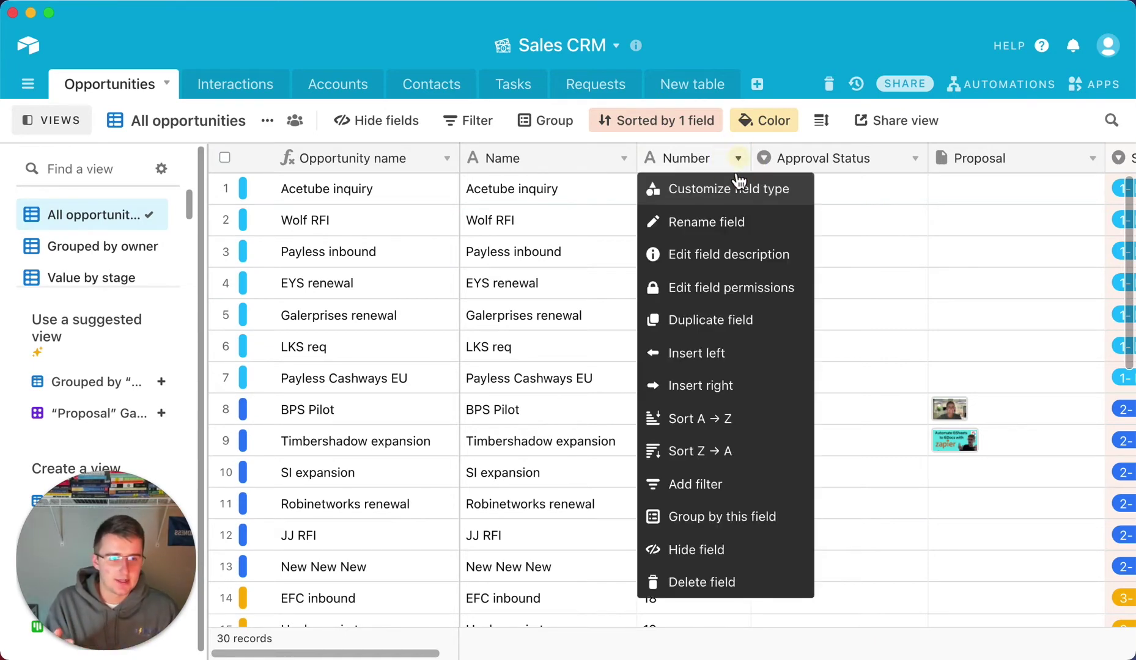
click(737, 186)
click(731, 258)
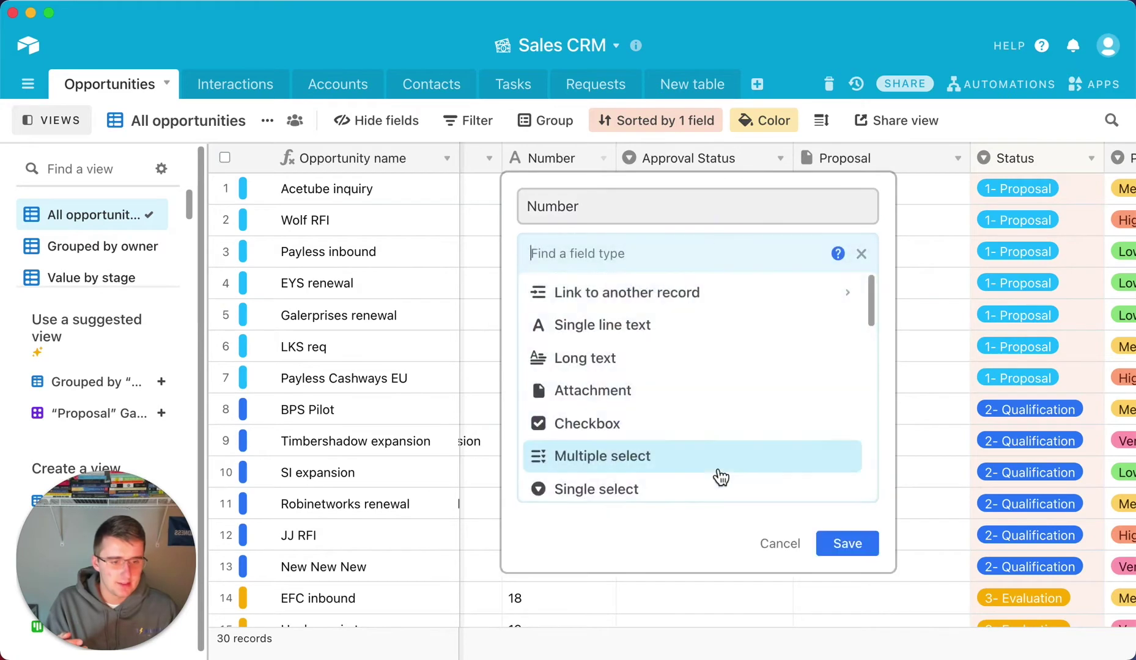
scroll(720, 477, down, 10)
scroll(722, 476, down, 3)
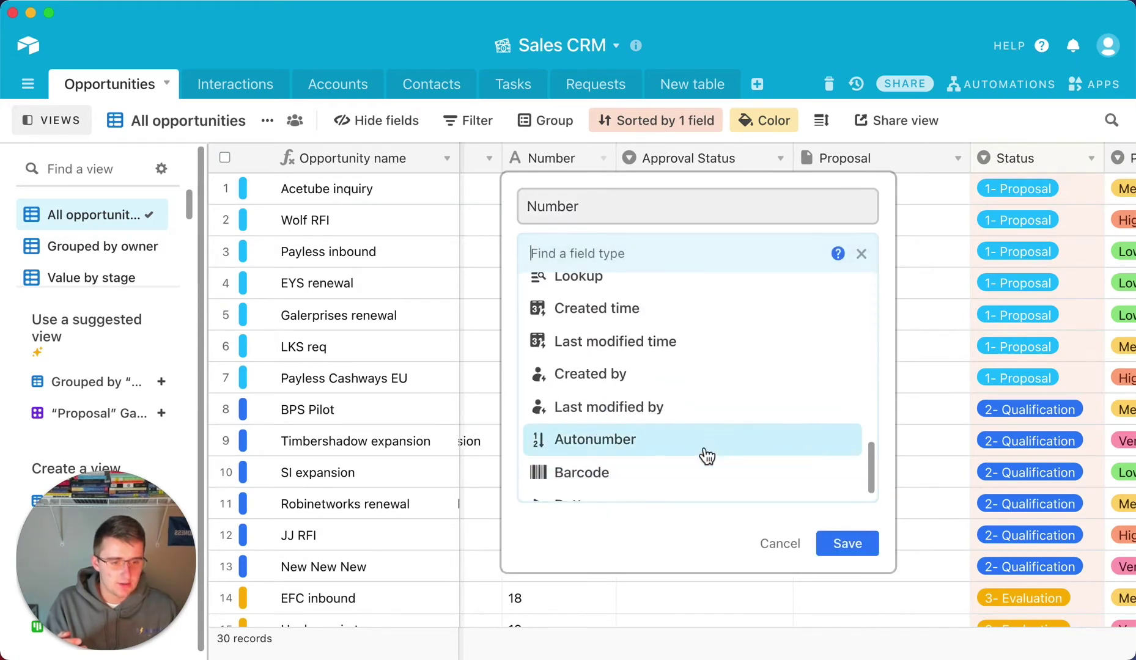
click(705, 454)
click(841, 340)
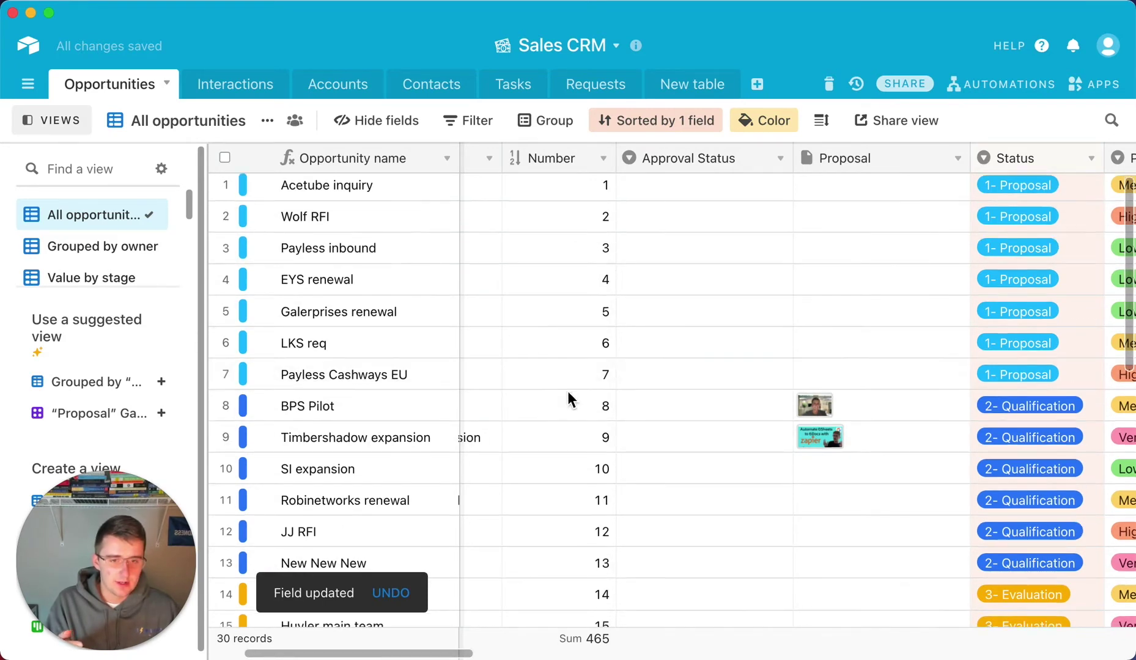
Set the Opportunity name field's formula to CONCATENATE(Number," - ",Name) and save the field.
scroll(568, 394, down, 3)
scroll(568, 399, down, 4)
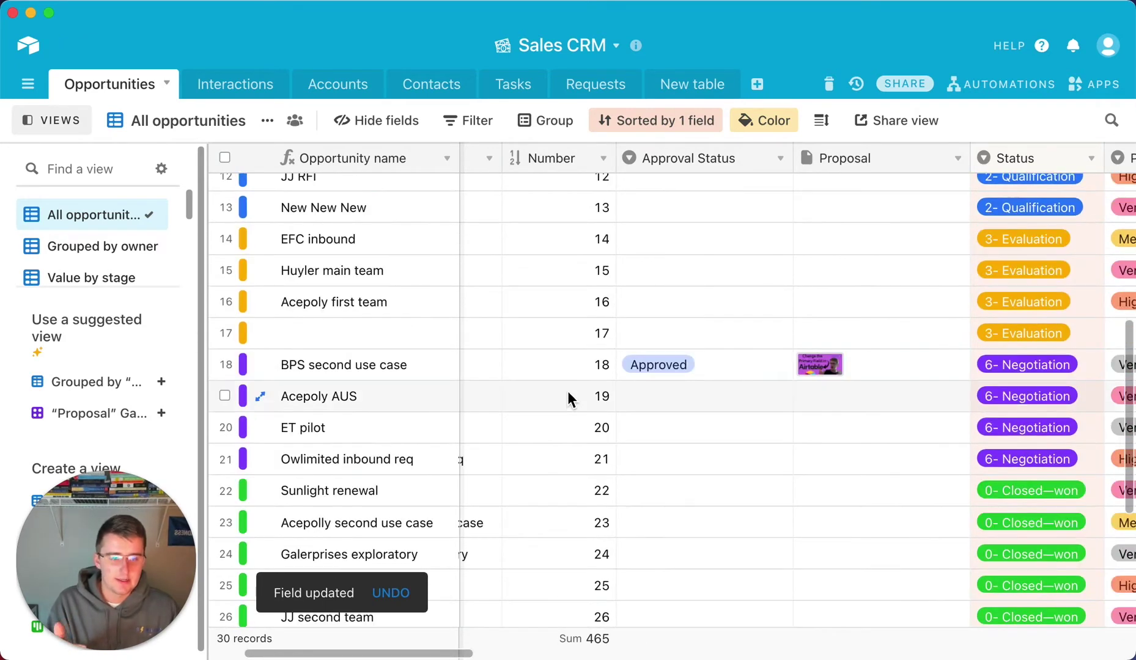
scroll(567, 398, down, 3)
scroll(568, 391, up, 10)
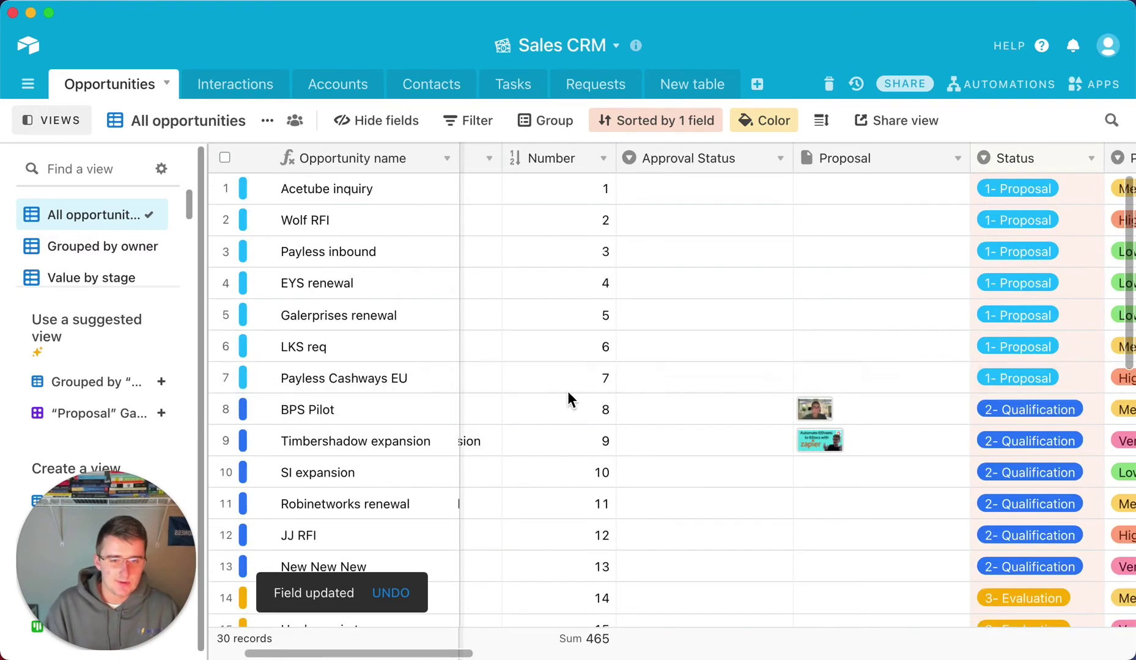
click(448, 161)
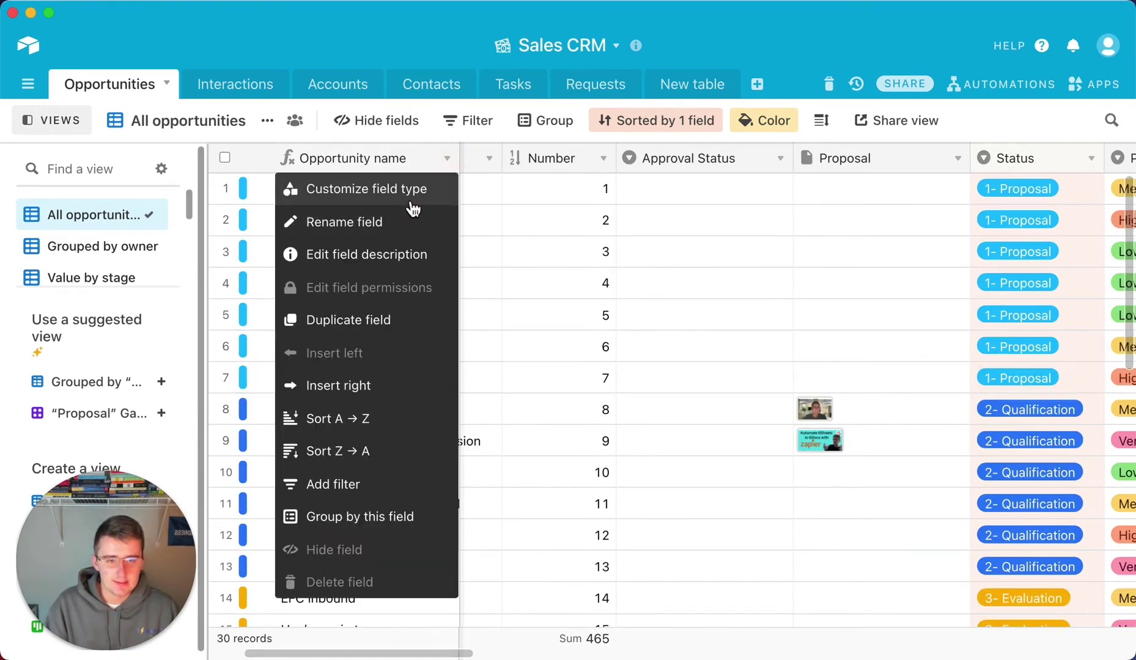
click(408, 196)
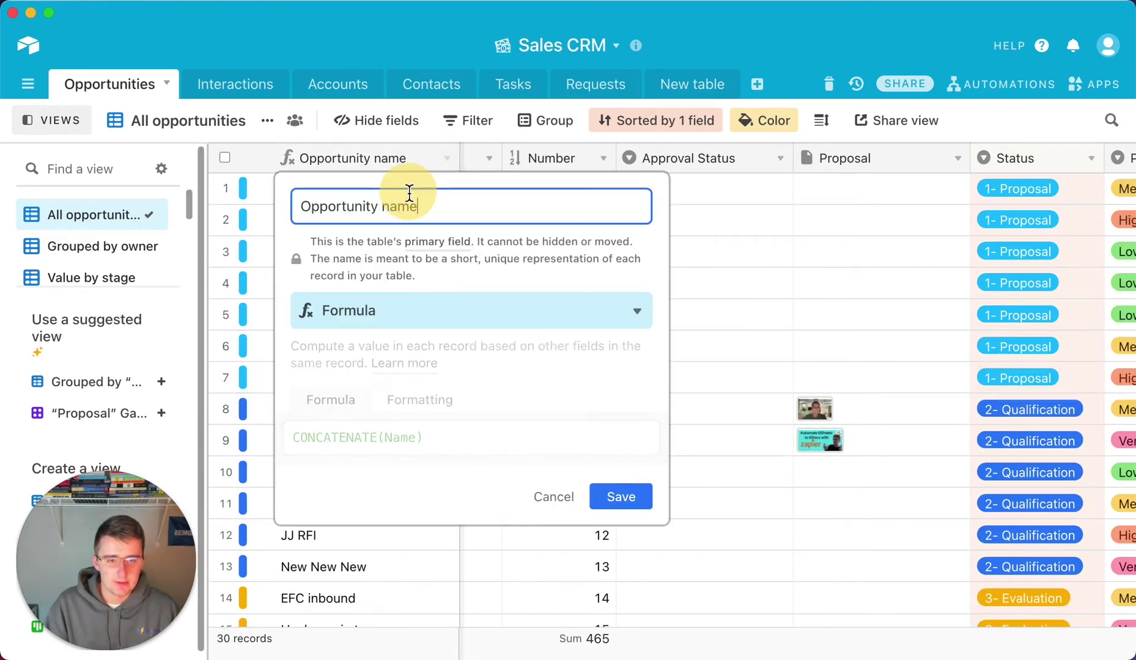
click(384, 438)
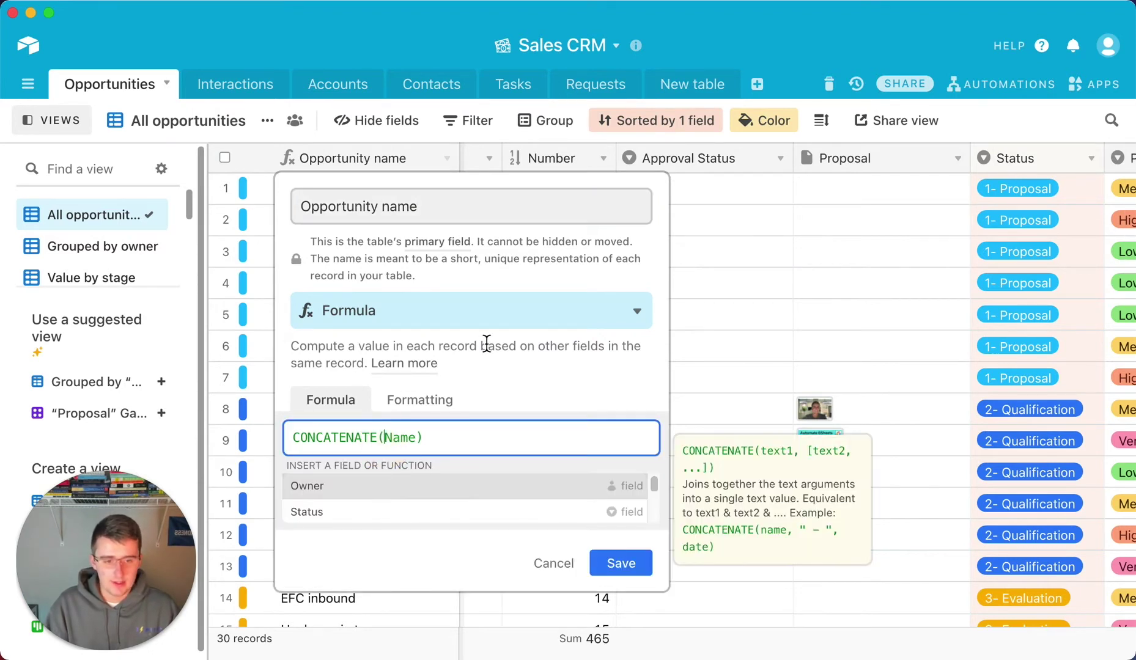
text(number)
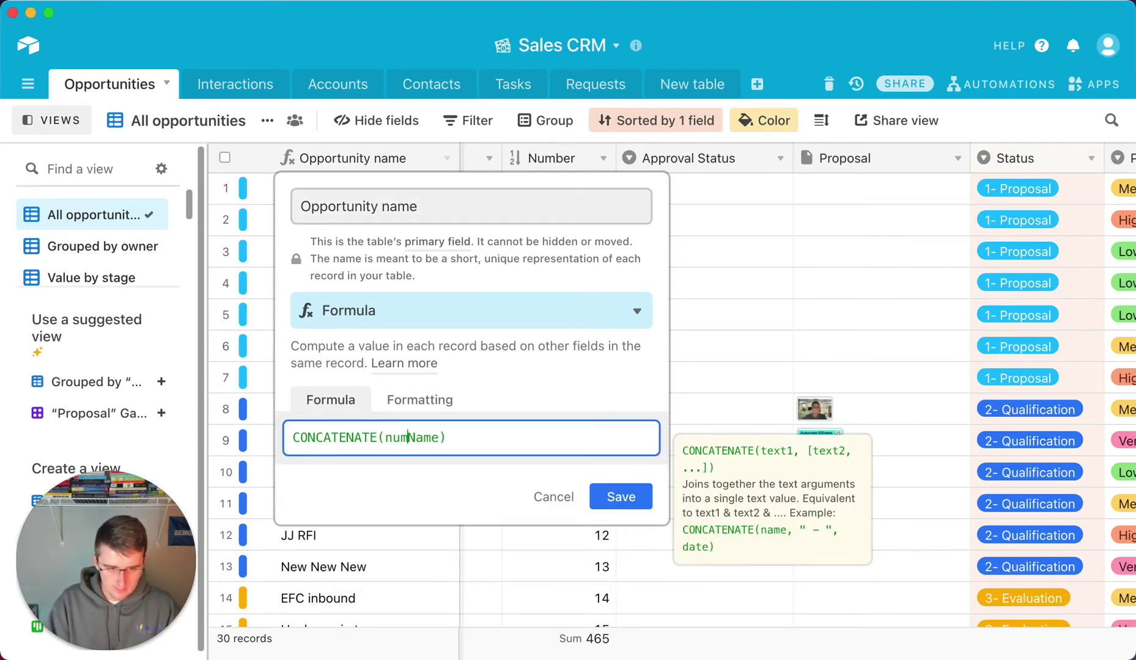
text(,)
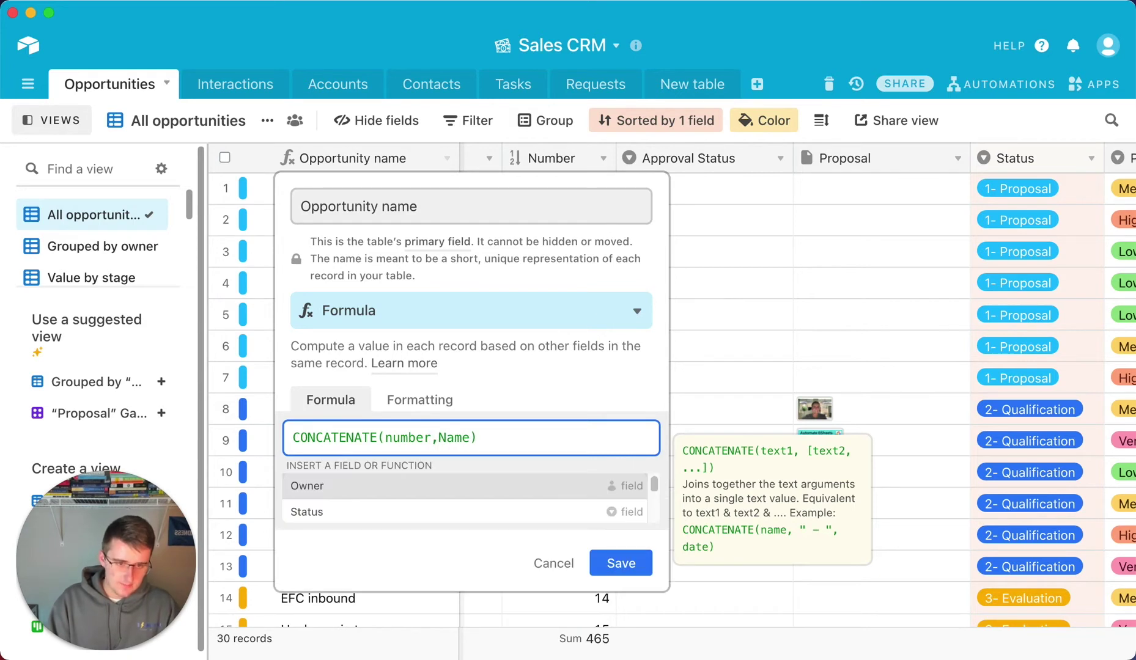
text(")
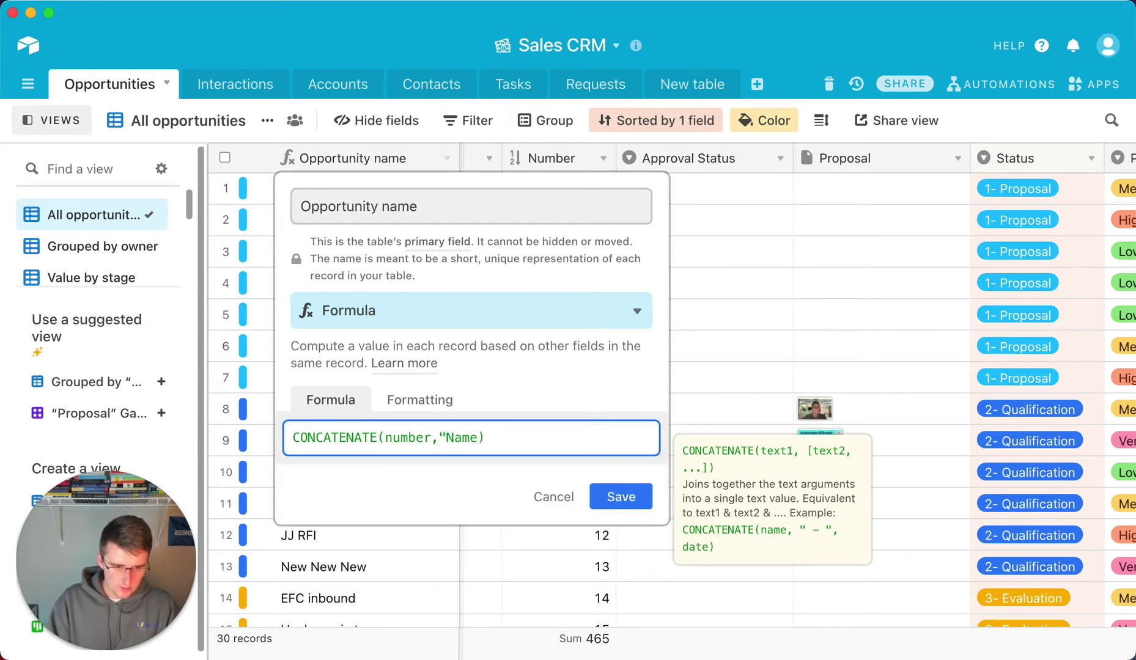
text( - )
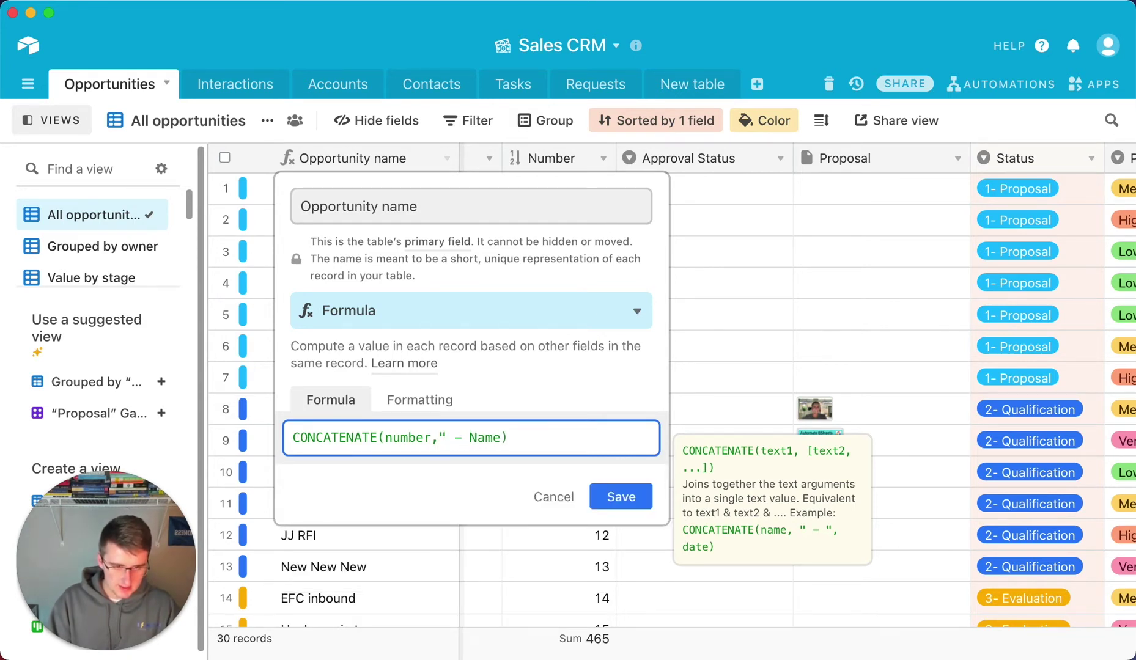
text(",)
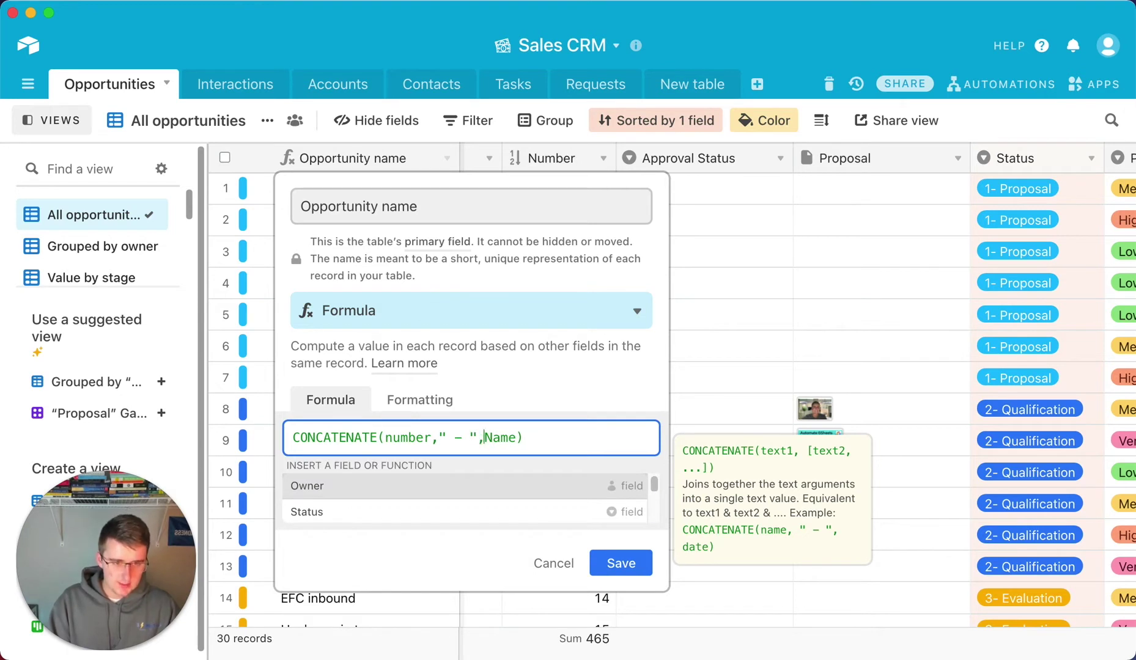
click(405, 438)
click(395, 518)
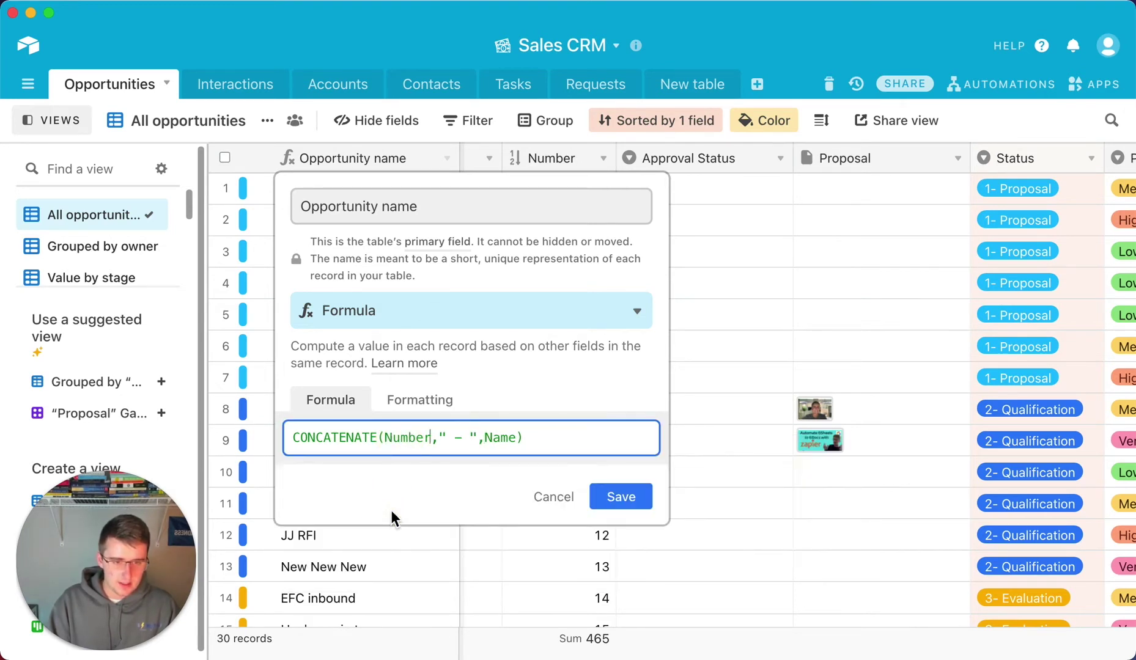
click(636, 492)
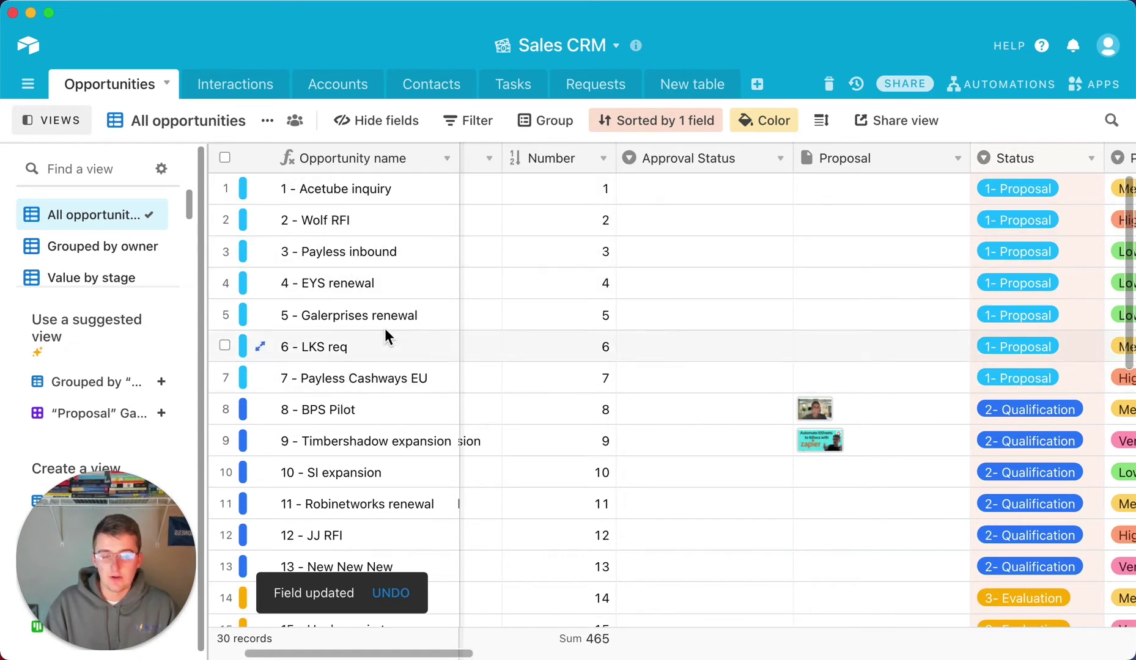
Group the opportunity records by Opportunity name in A → Z order.
click(565, 125)
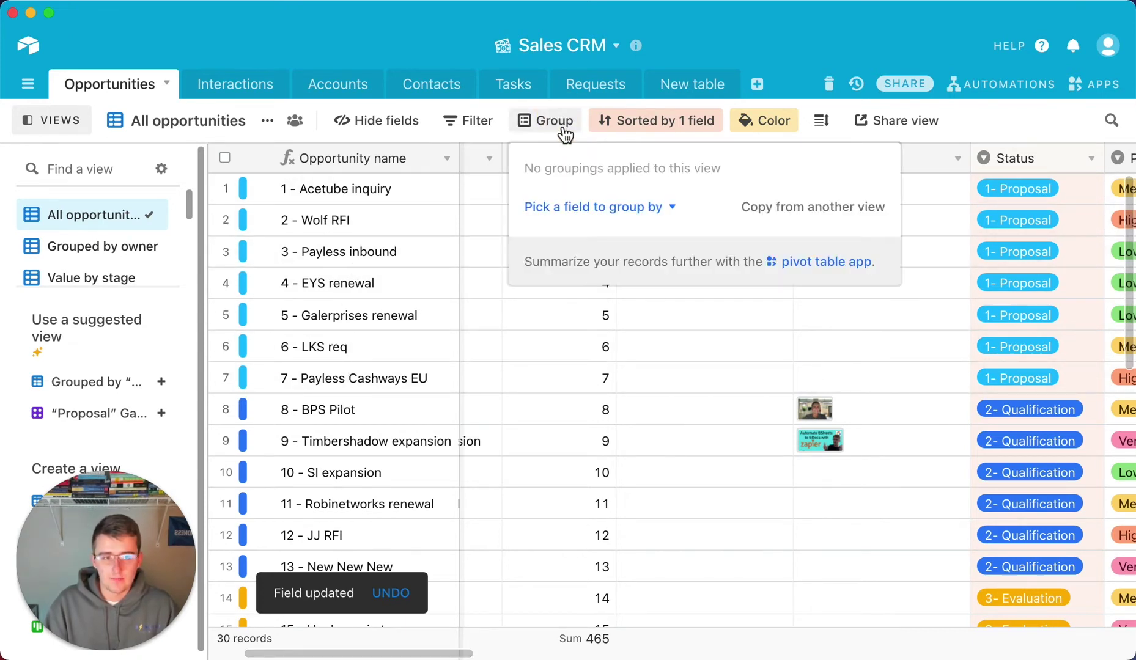
click(604, 210)
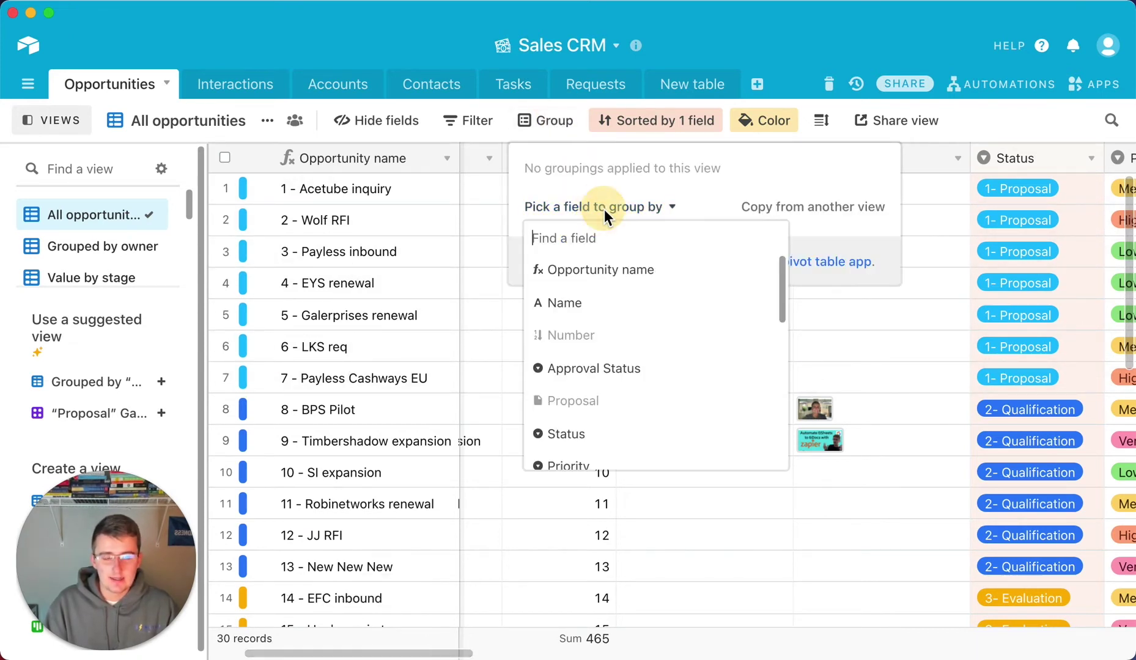
click(610, 272)
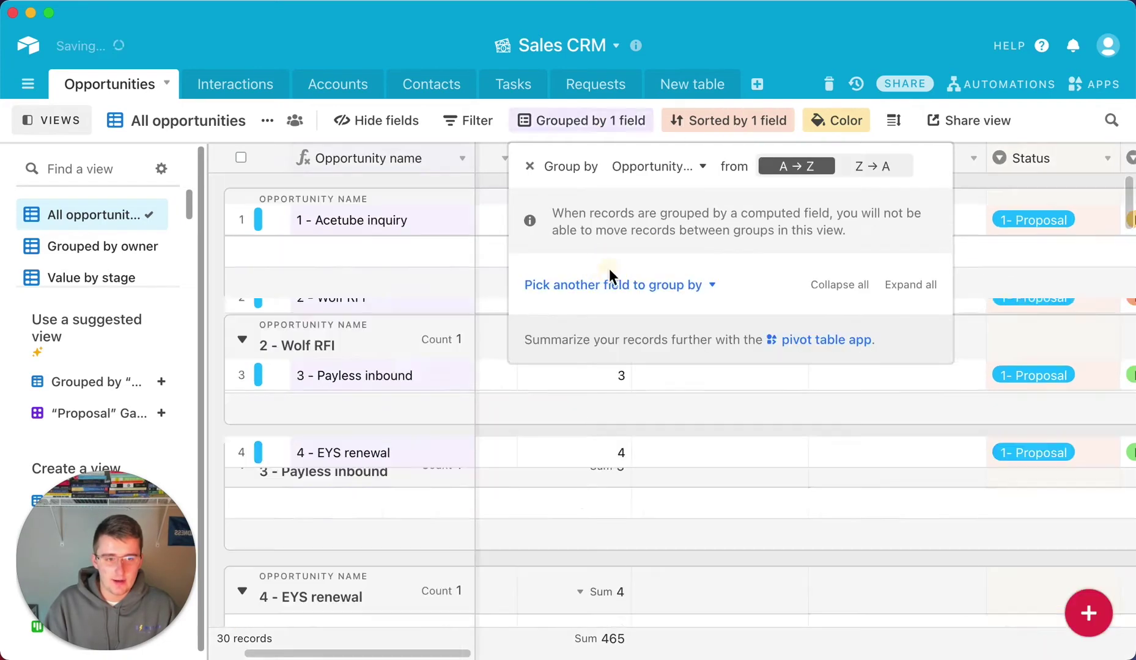
click(295, 308)
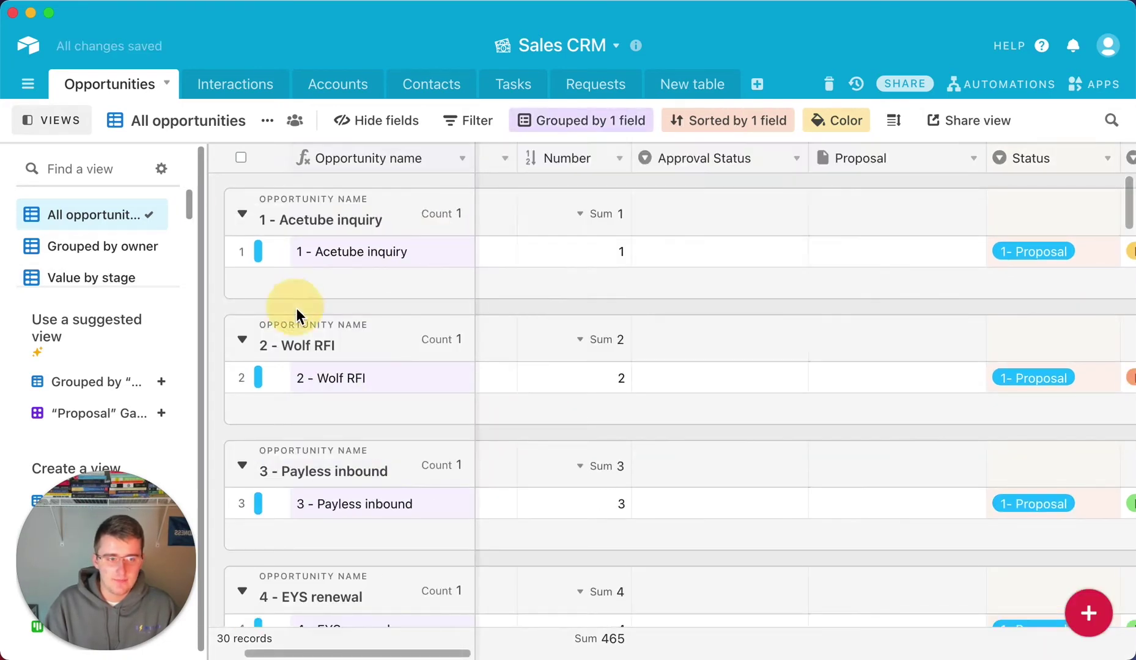
Remove the Status sort from the All opportunities view.
click(777, 124)
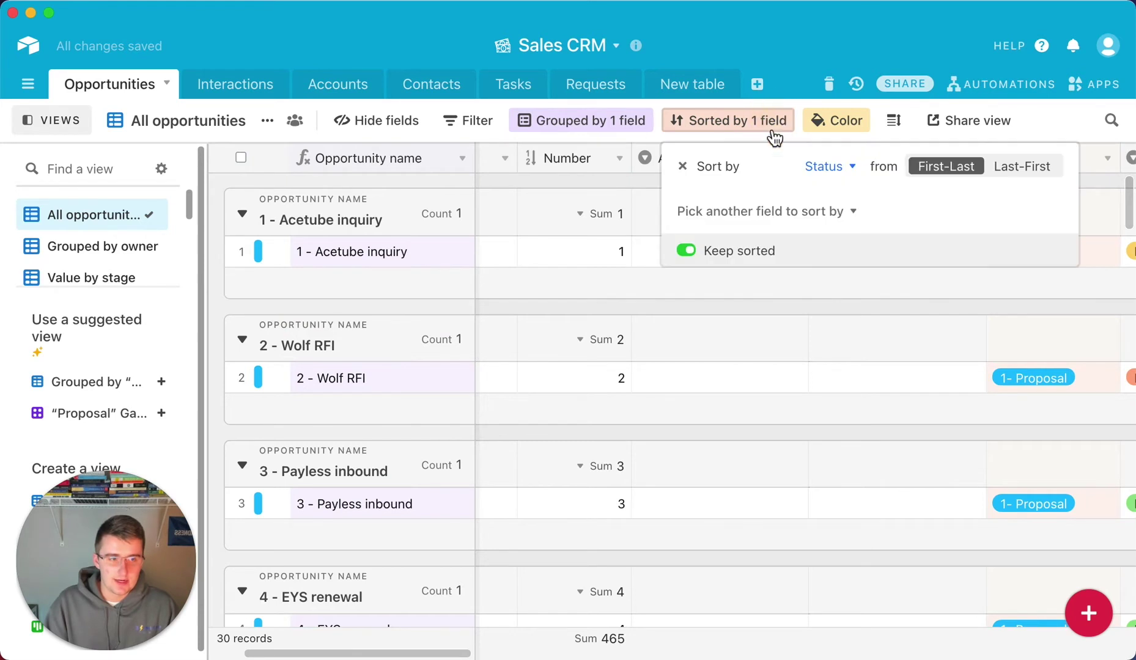
click(538, 309)
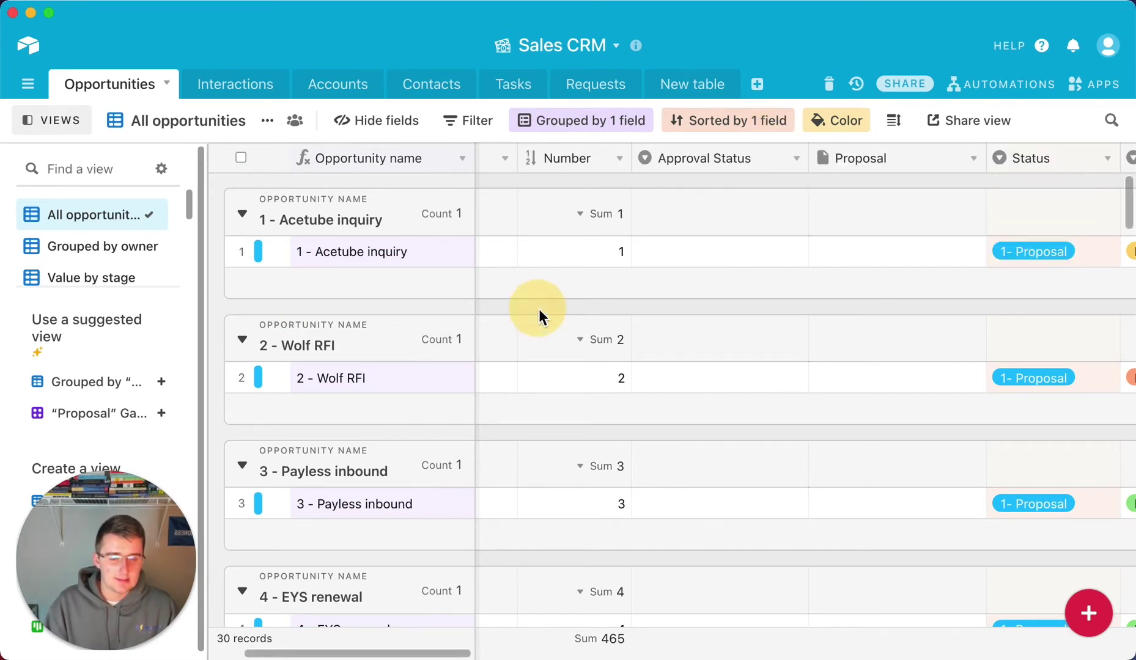
click(746, 124)
click(680, 166)
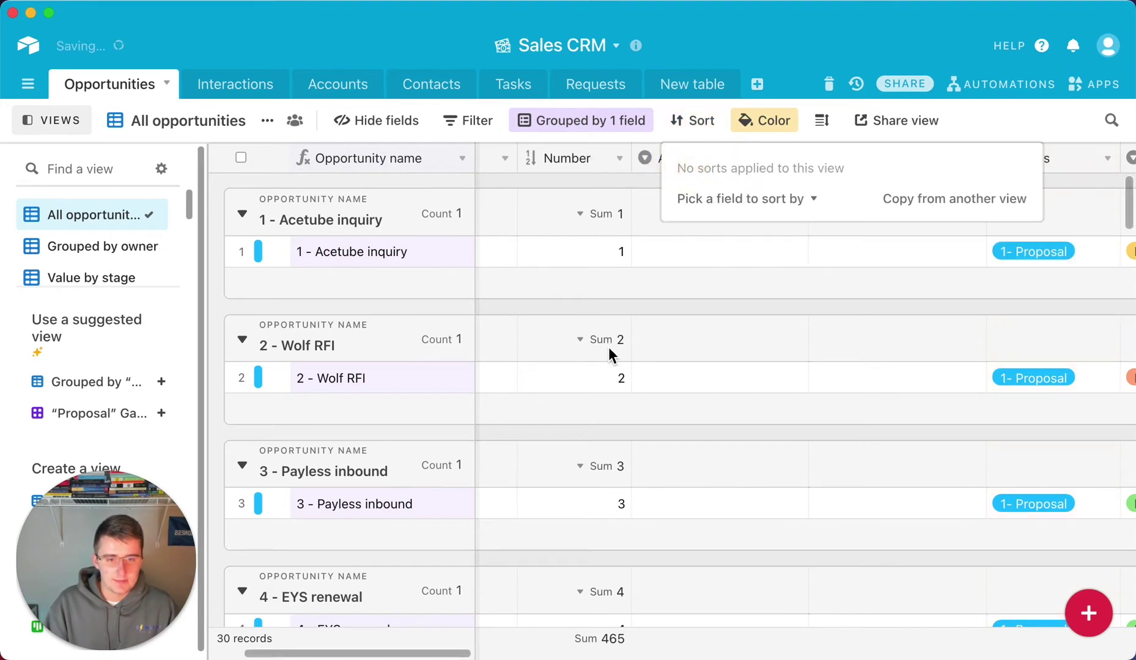
click(342, 309)
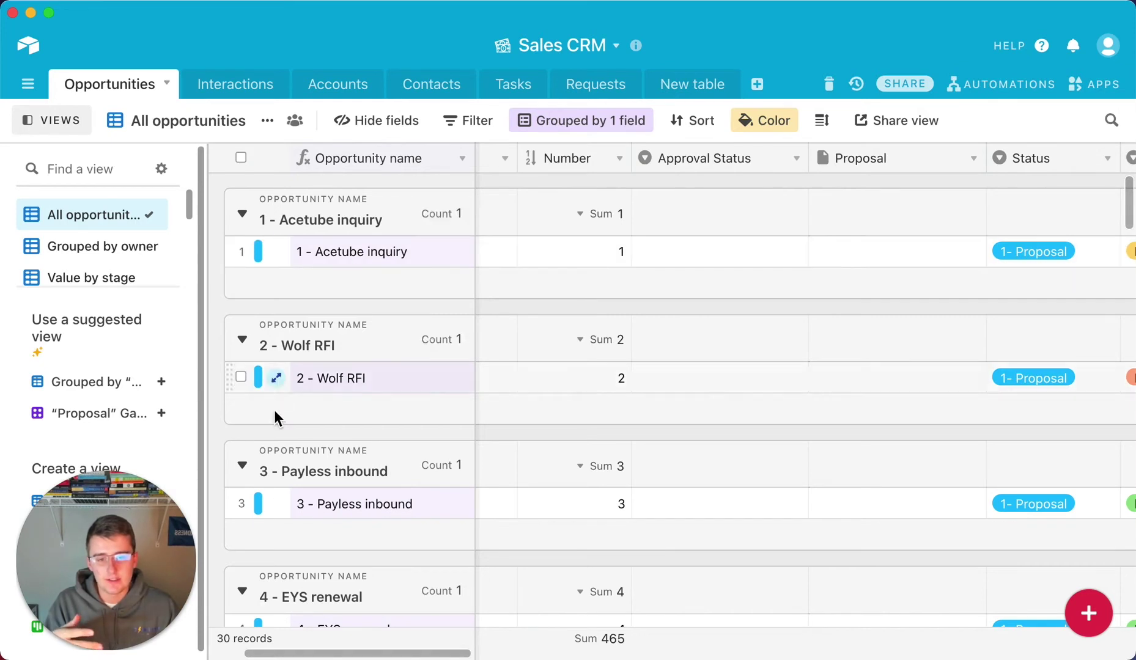
Change the Number field's type from Autonumber to Number and save the field.
mouse_move(272, 541)
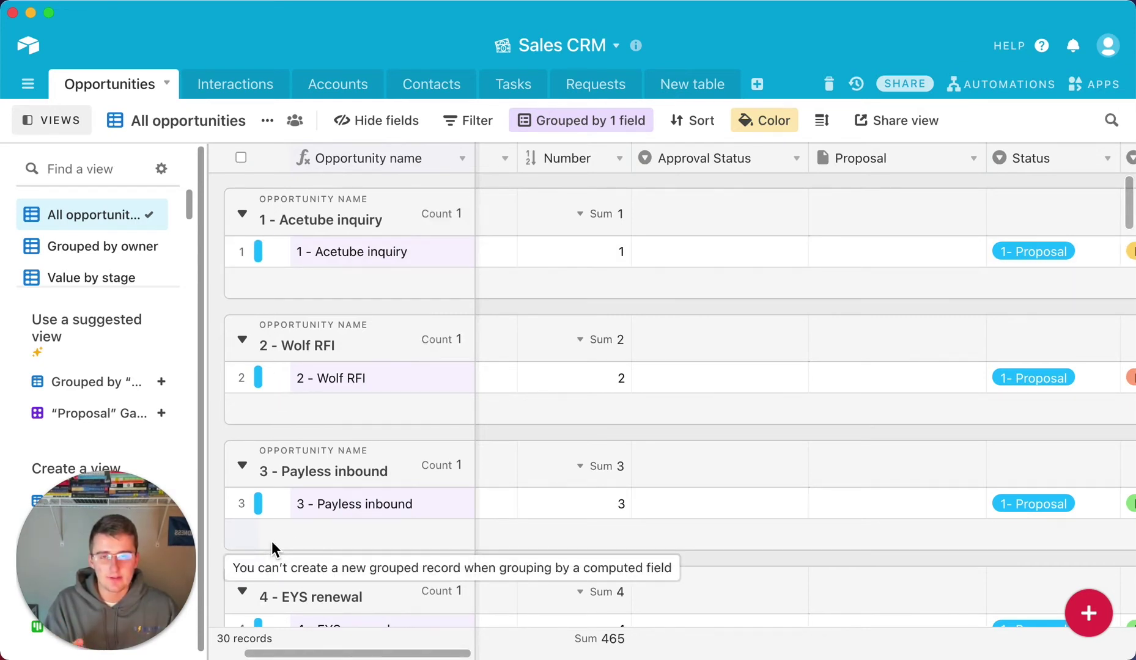
click(620, 159)
click(621, 188)
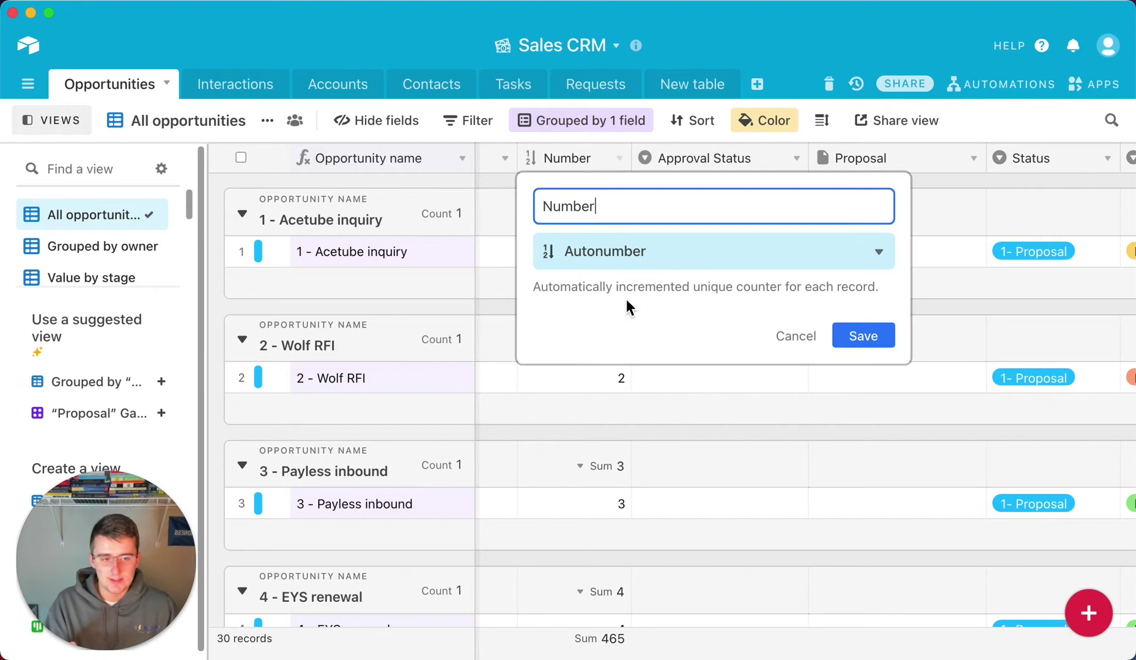
click(659, 255)
scroll(649, 304, up, 5)
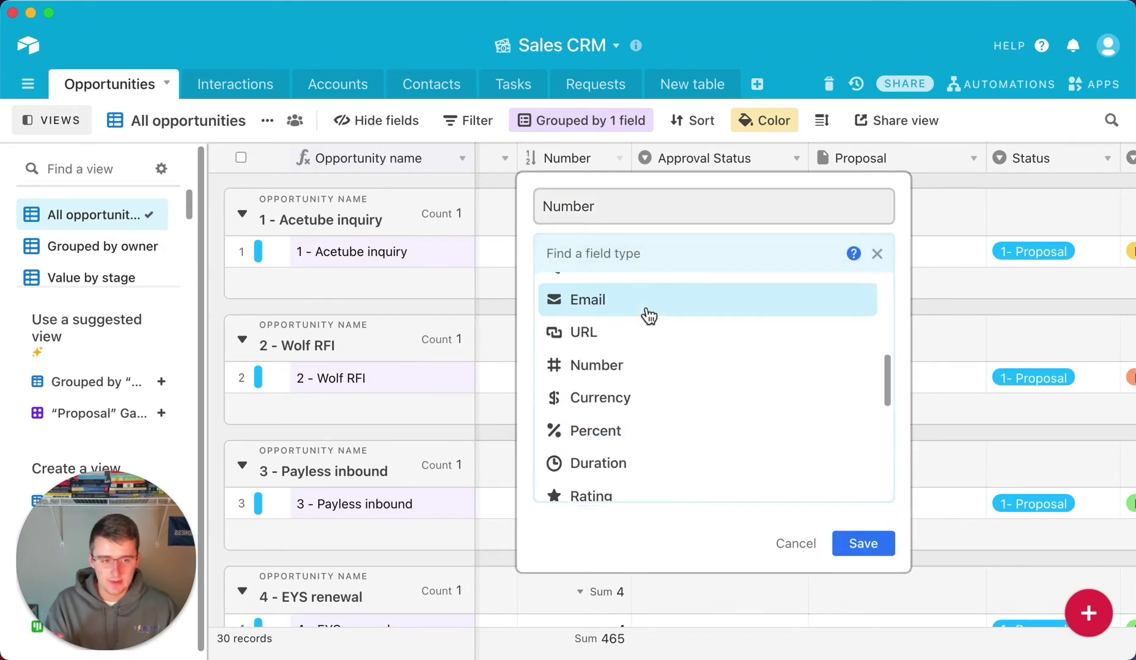
scroll(648, 316, up, 5)
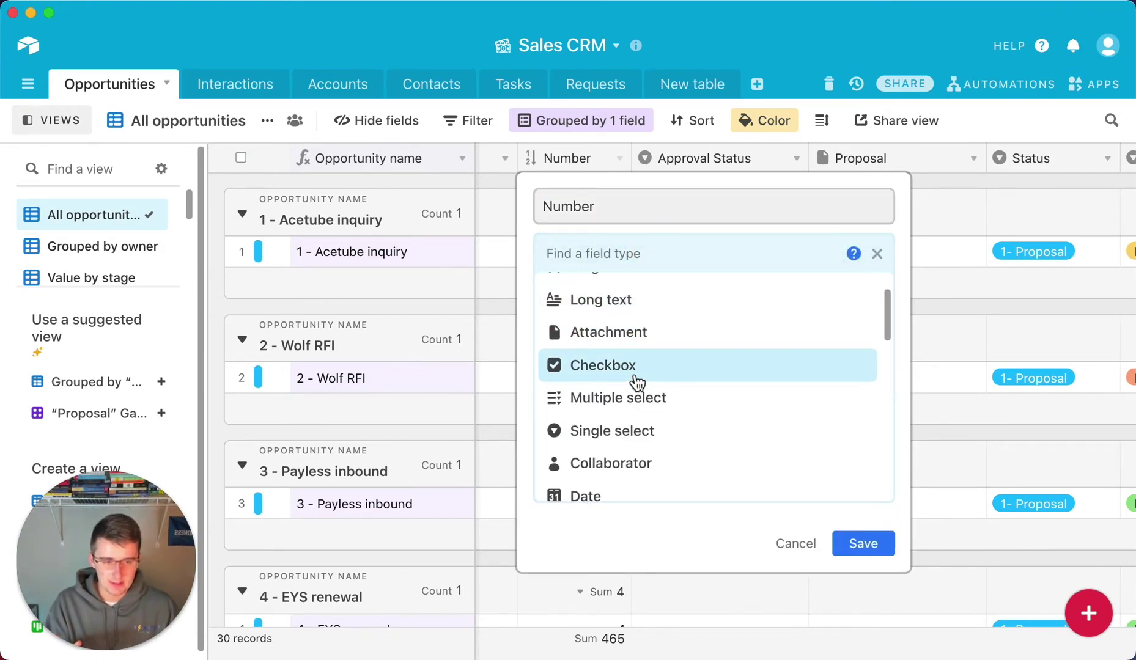
scroll(637, 382, down, 6)
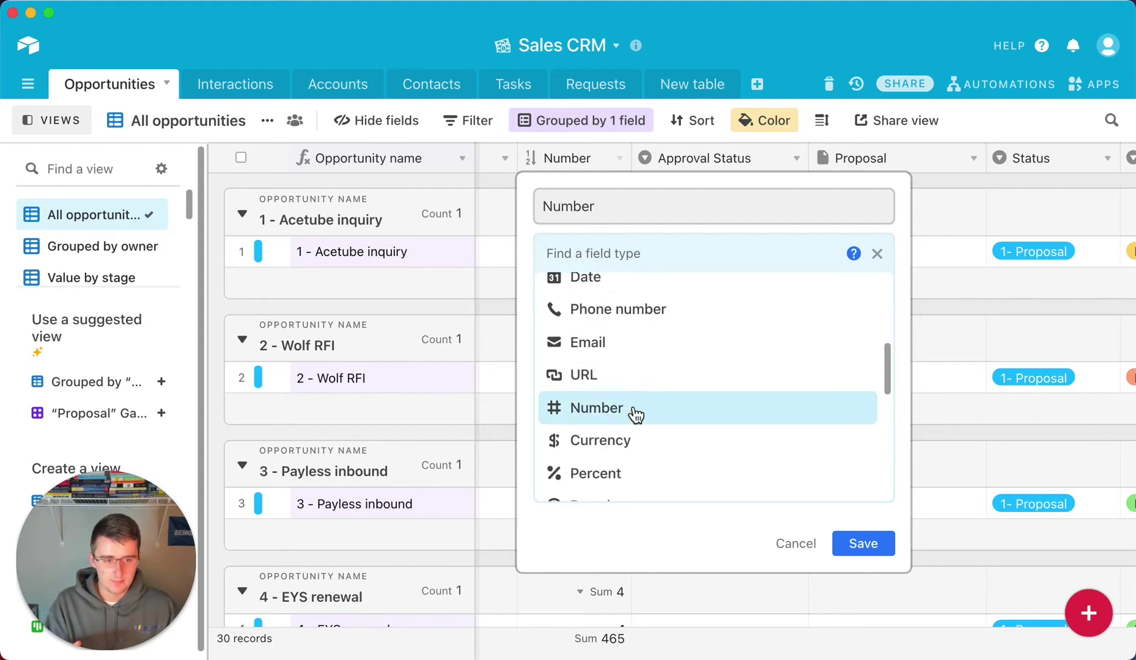
click(634, 409)
click(859, 488)
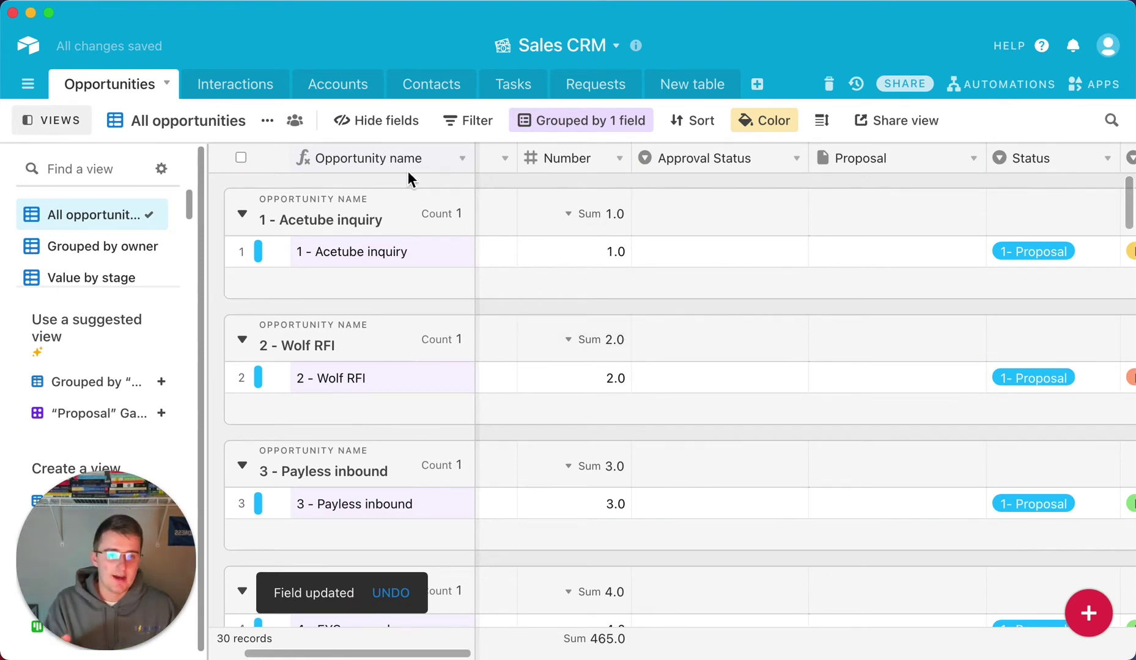
Remove the Opportunity name grouping from the All opportunities view.
click(531, 125)
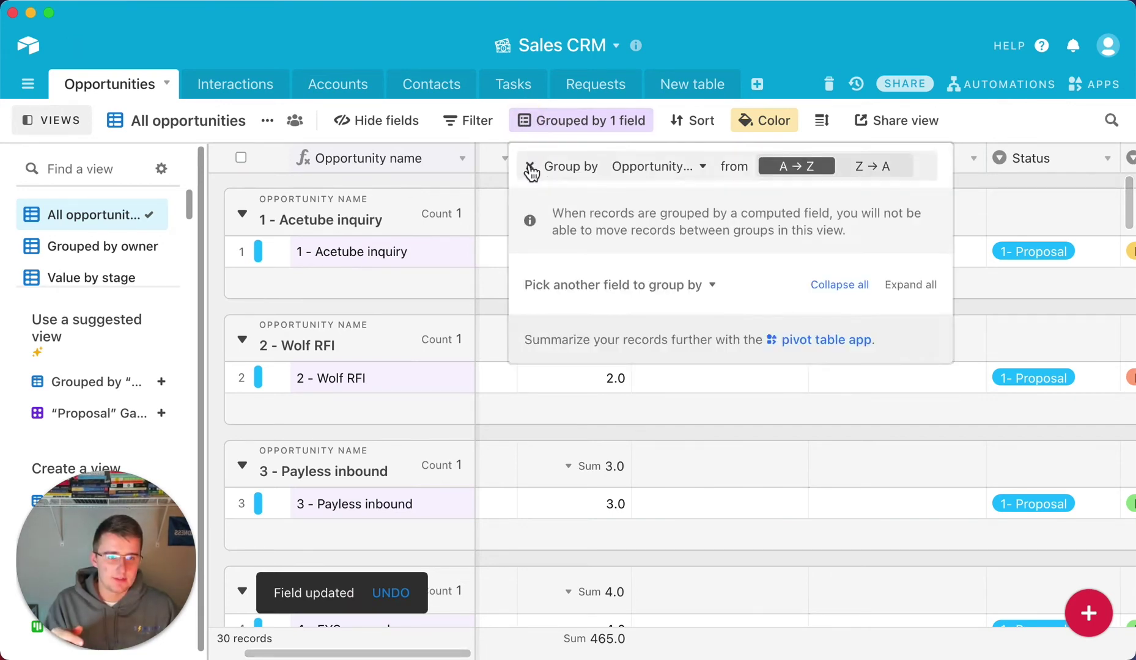
click(529, 166)
click(552, 514)
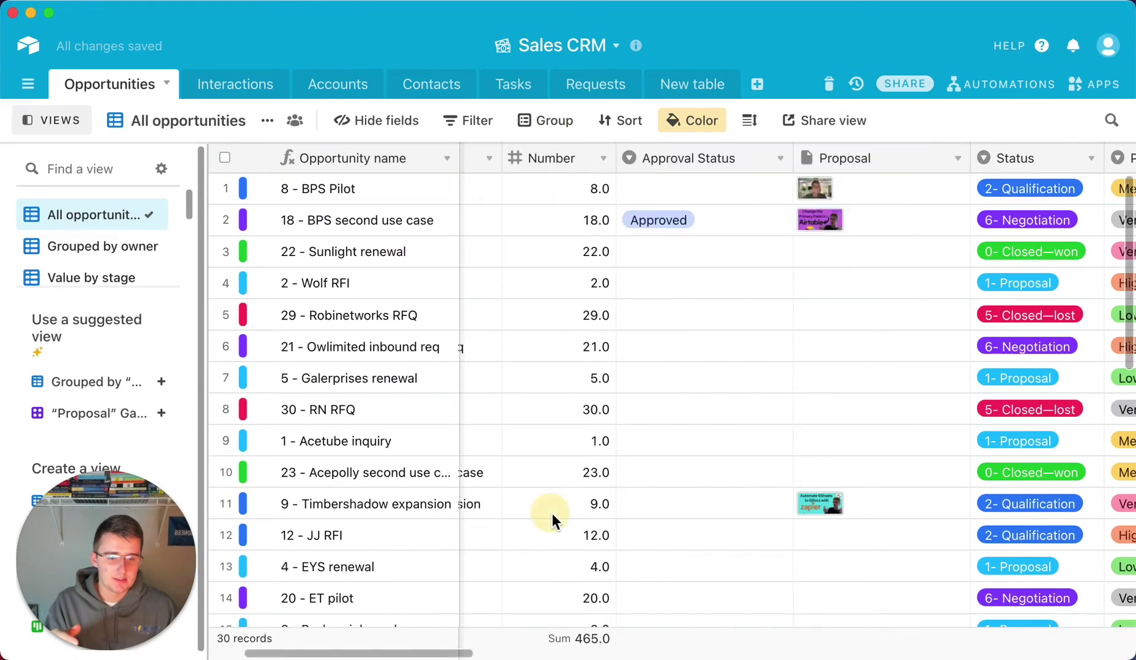
Examine the formula of the If Tutorial field and leave its settings without changes.
drag(452, 651, 741, 645)
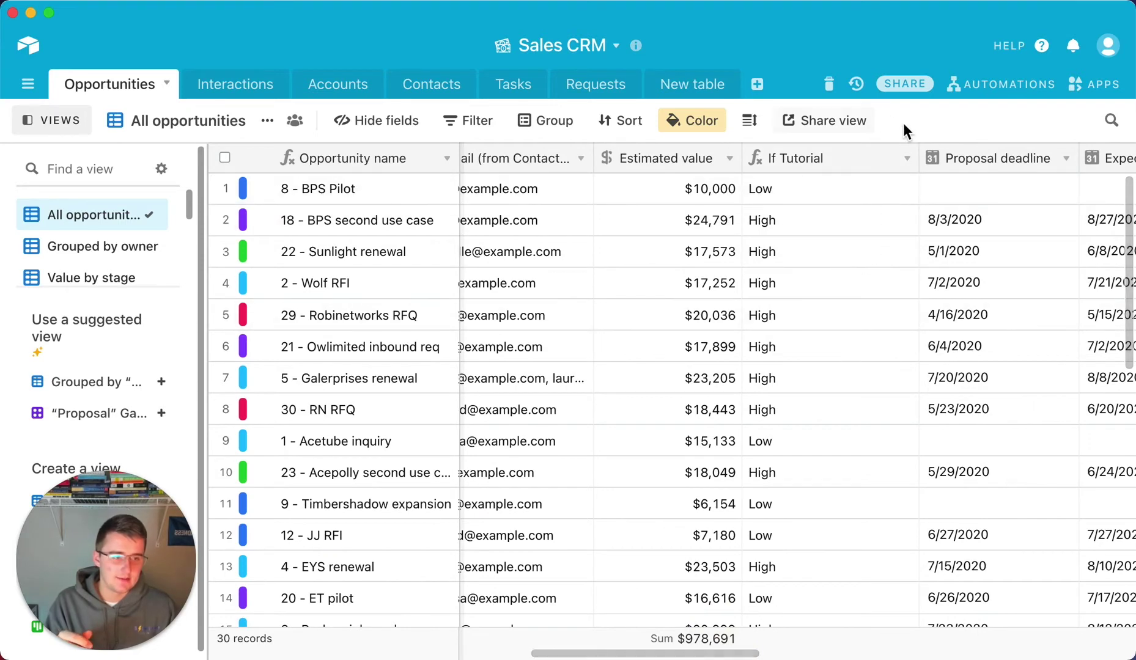
click(908, 159)
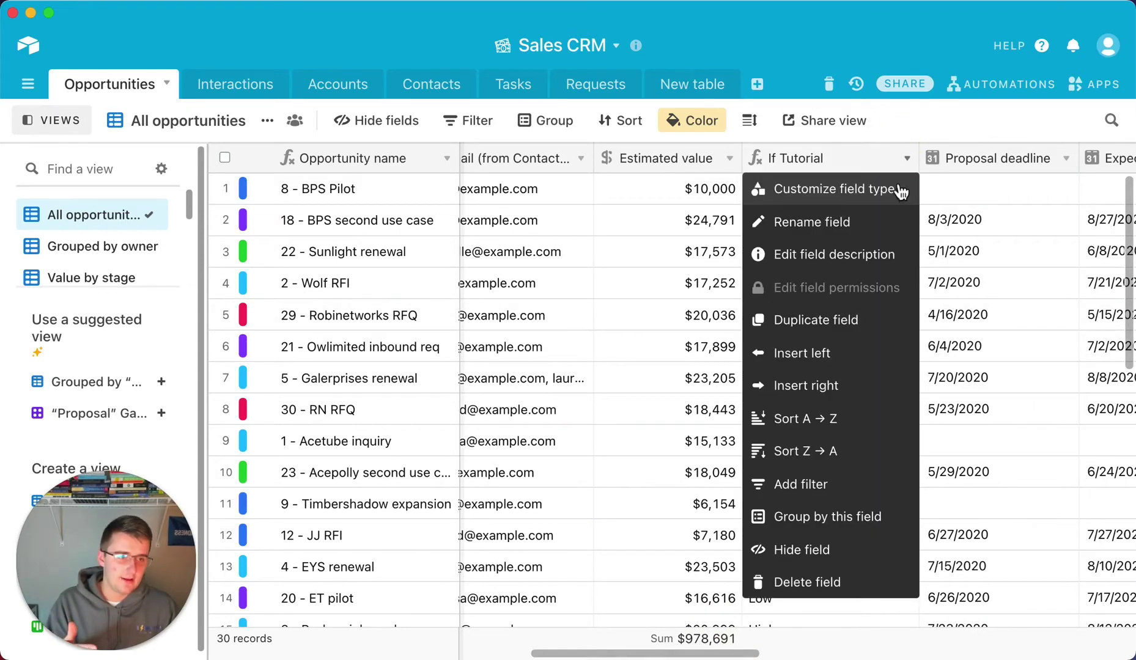
click(899, 189)
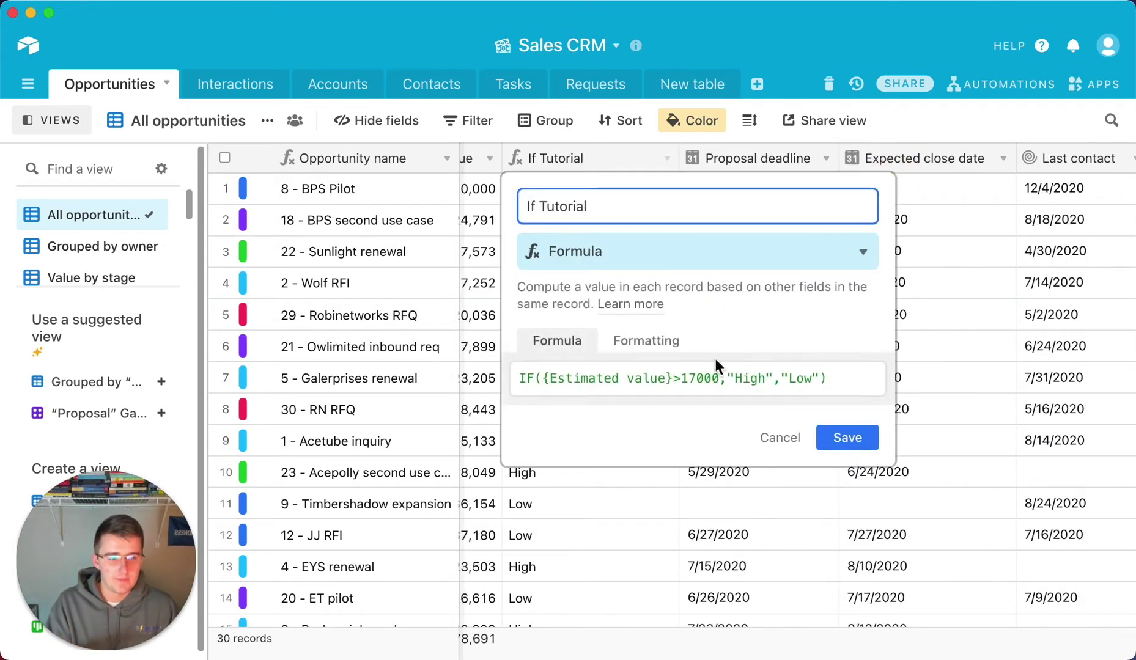
click(781, 439)
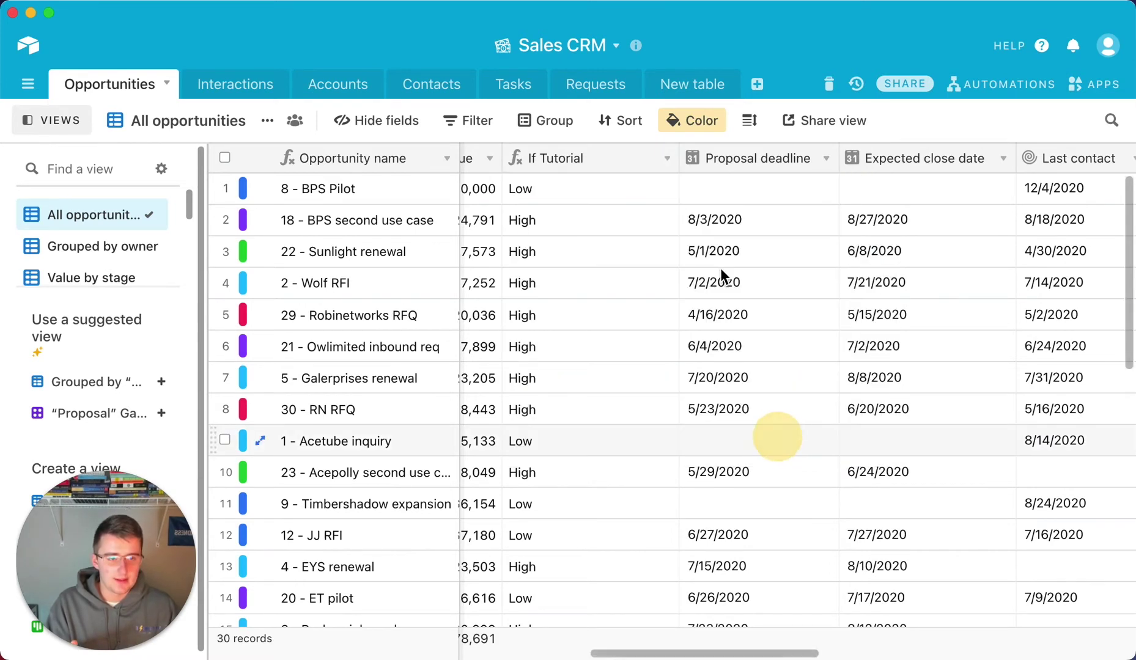
Group the opportunity records by the If Tutorial field in A → Z order.
click(554, 122)
click(576, 208)
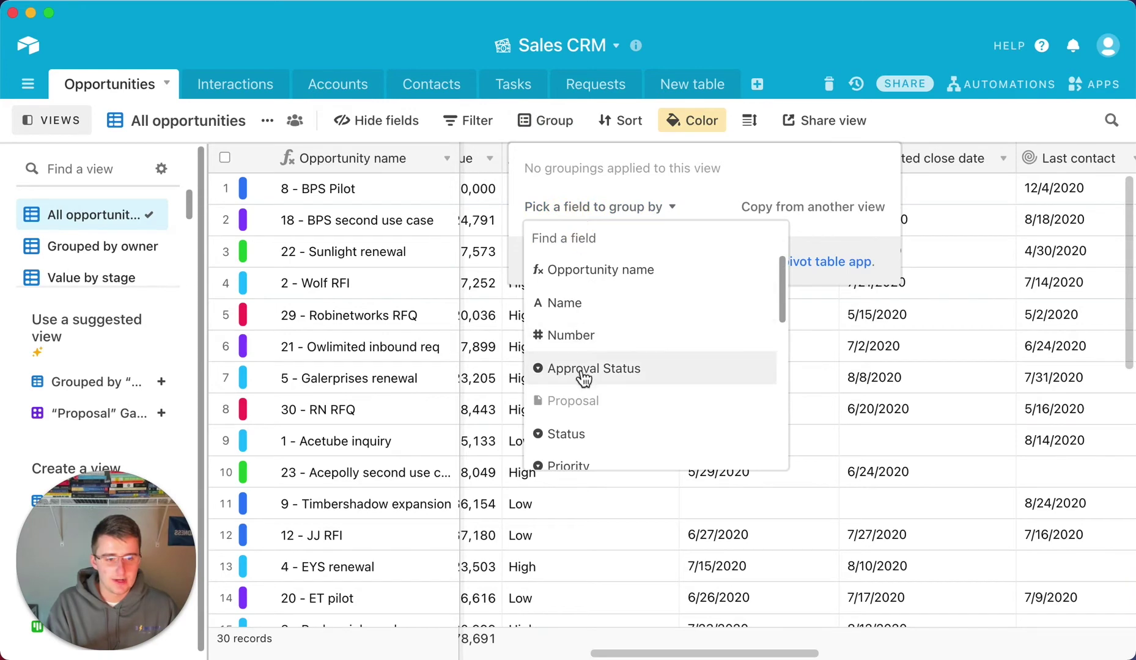
scroll(591, 431, down, 5)
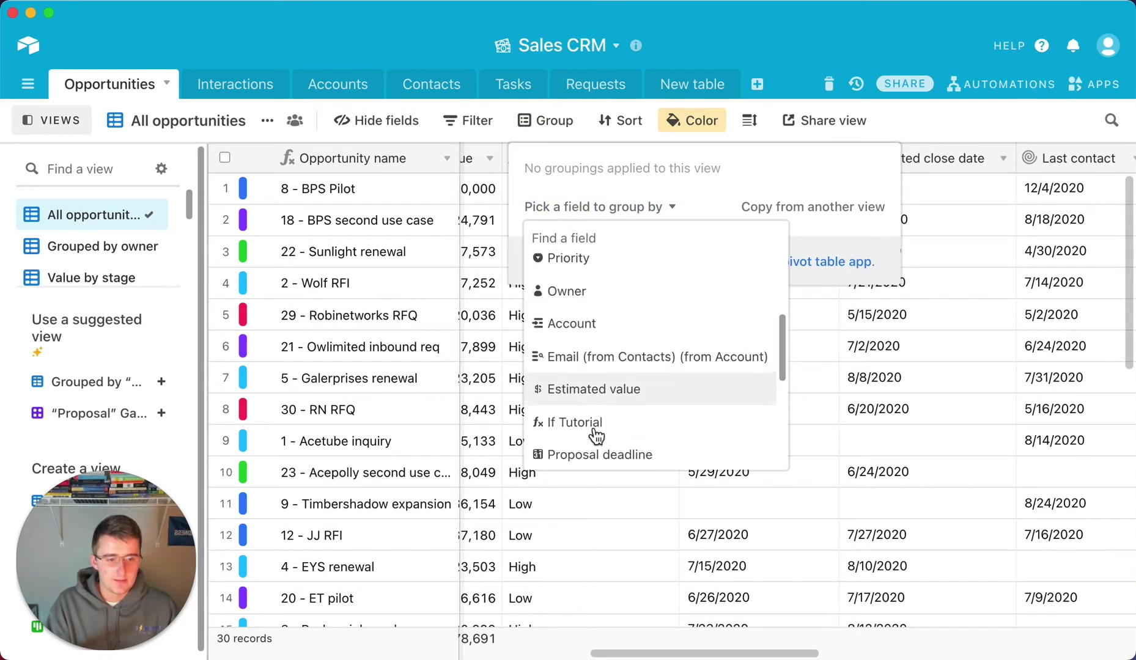
click(592, 428)
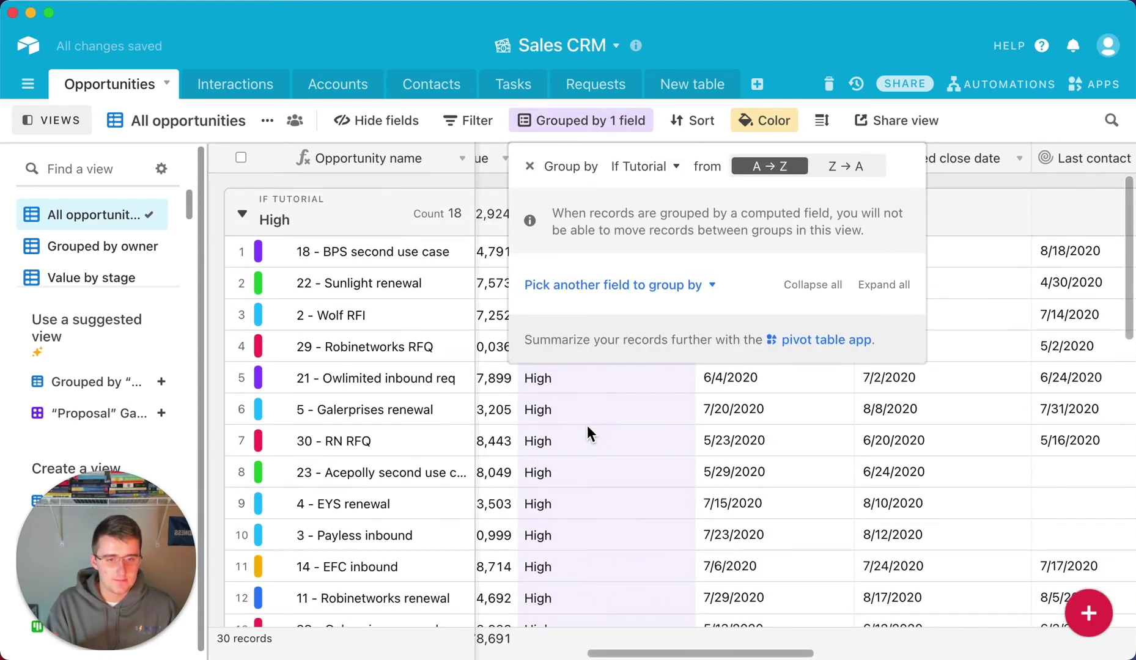
Change the If Tutorial formula to IF({Estimated value}>17000,"2-High","1-Low") and save the field.
click(586, 425)
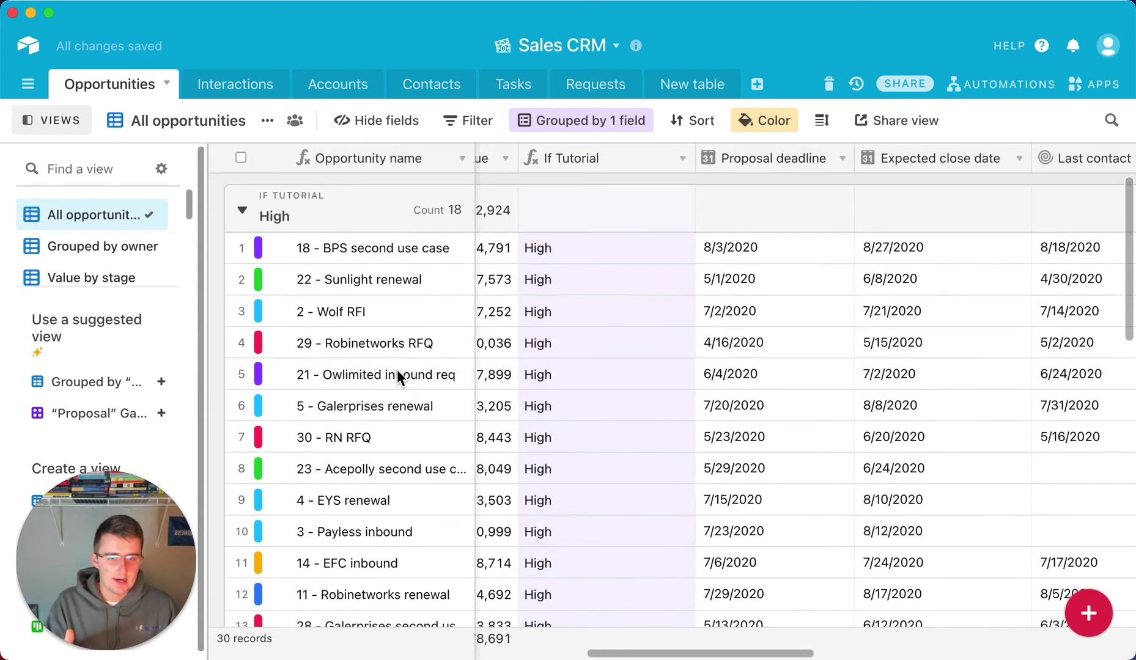
scroll(396, 370, down, 5)
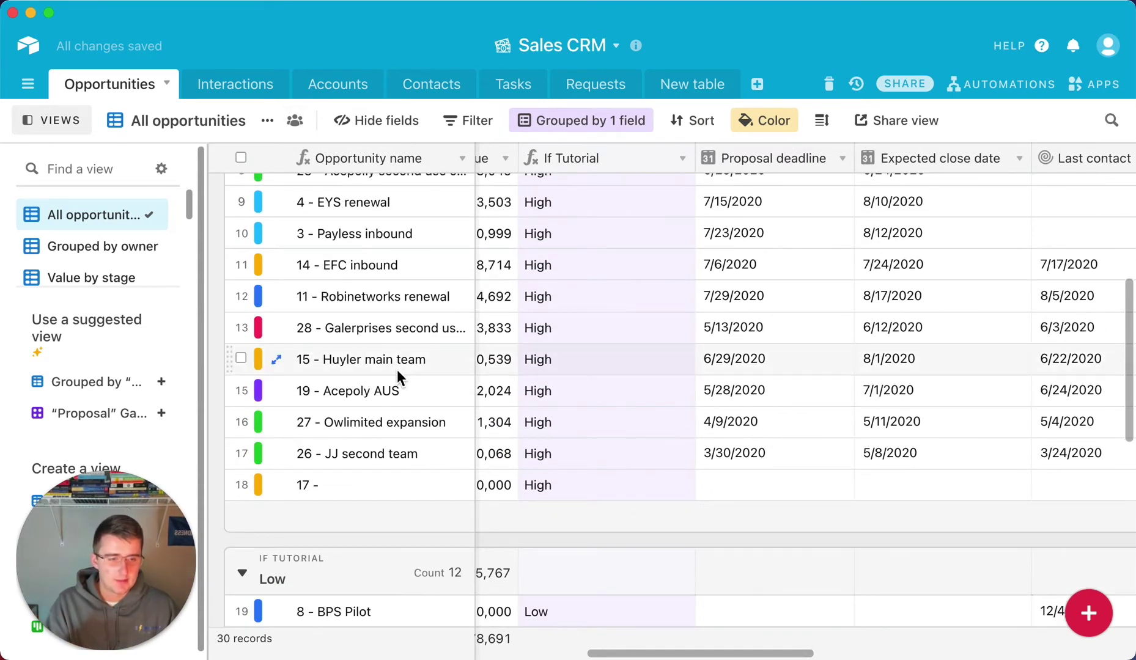
click(683, 159)
click(658, 197)
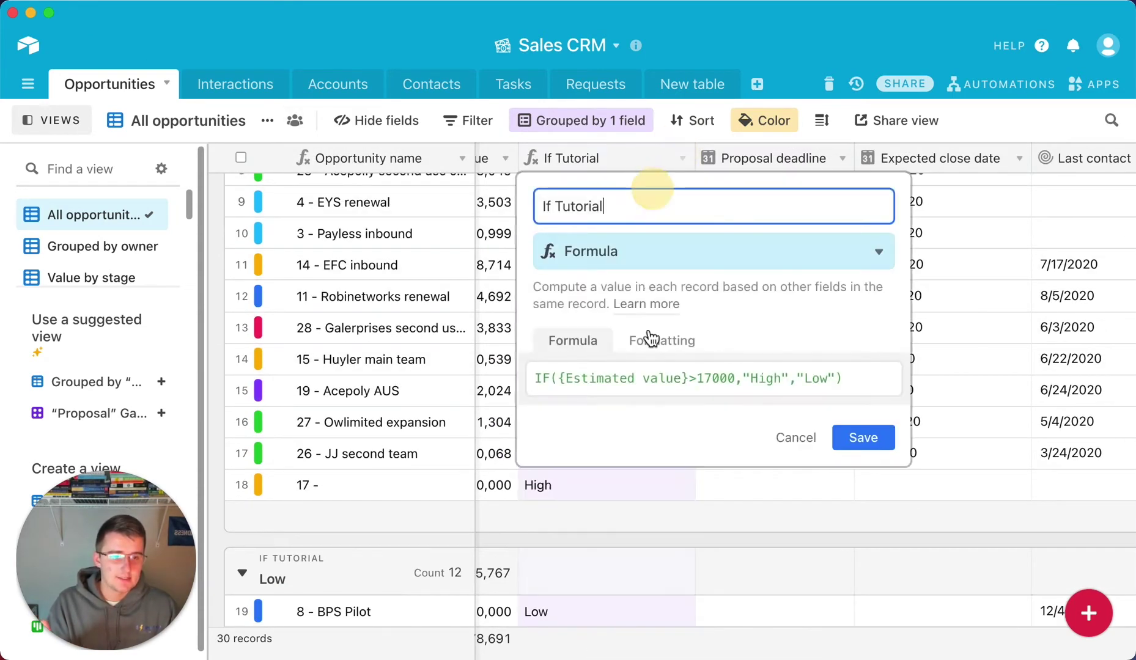
click(802, 384)
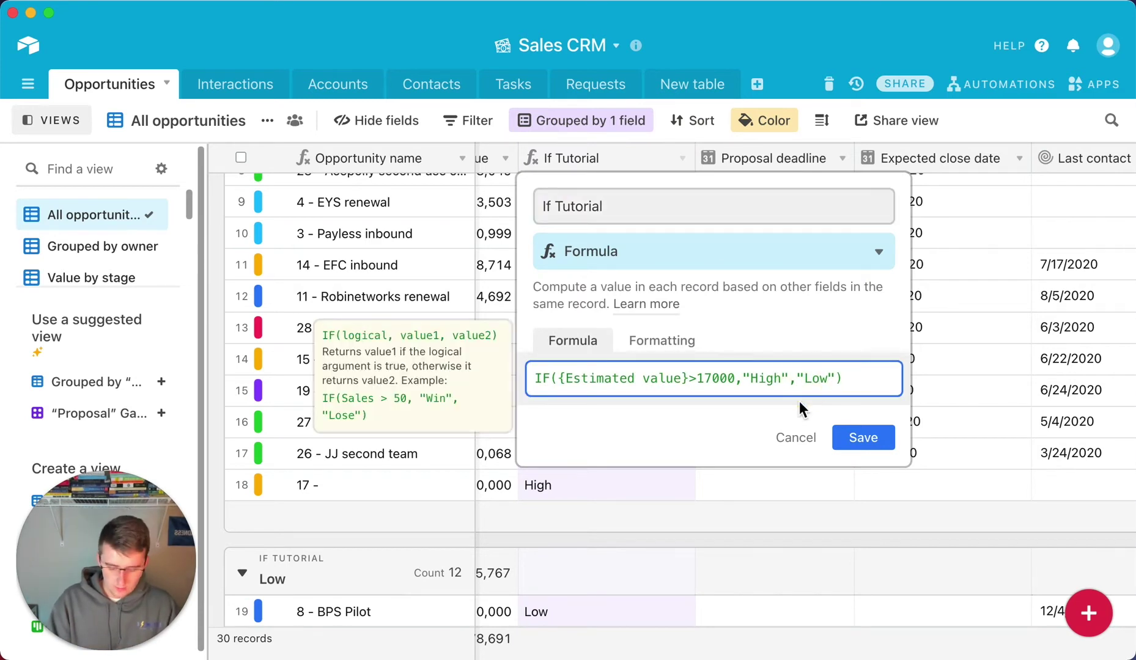
text(1-)
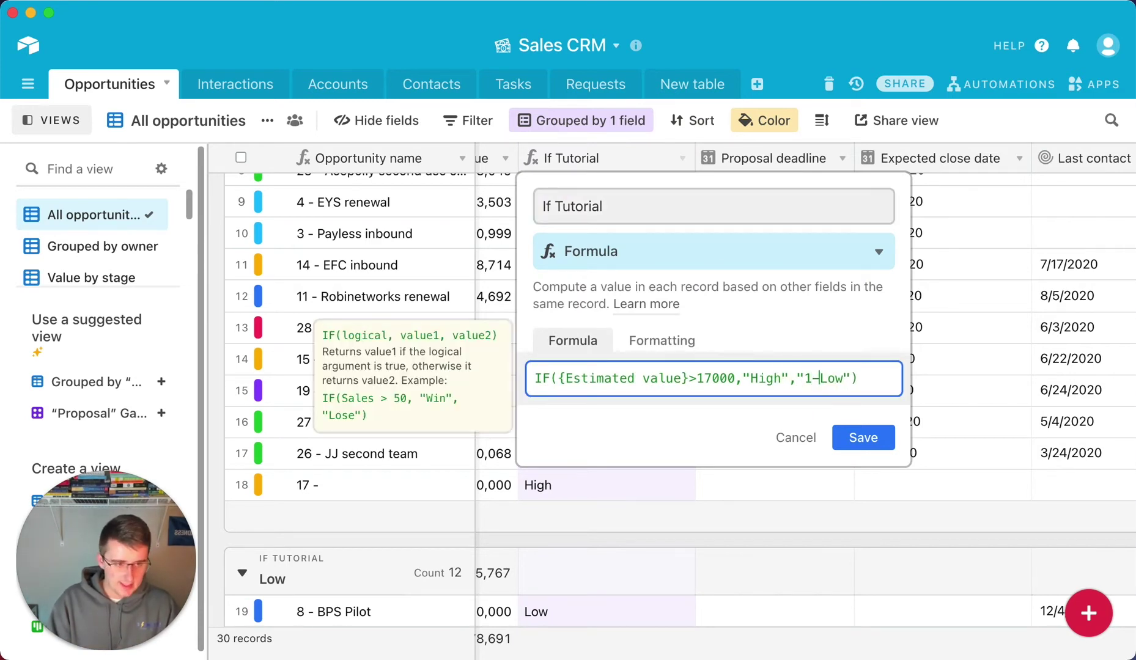
click(752, 379)
click(863, 435)
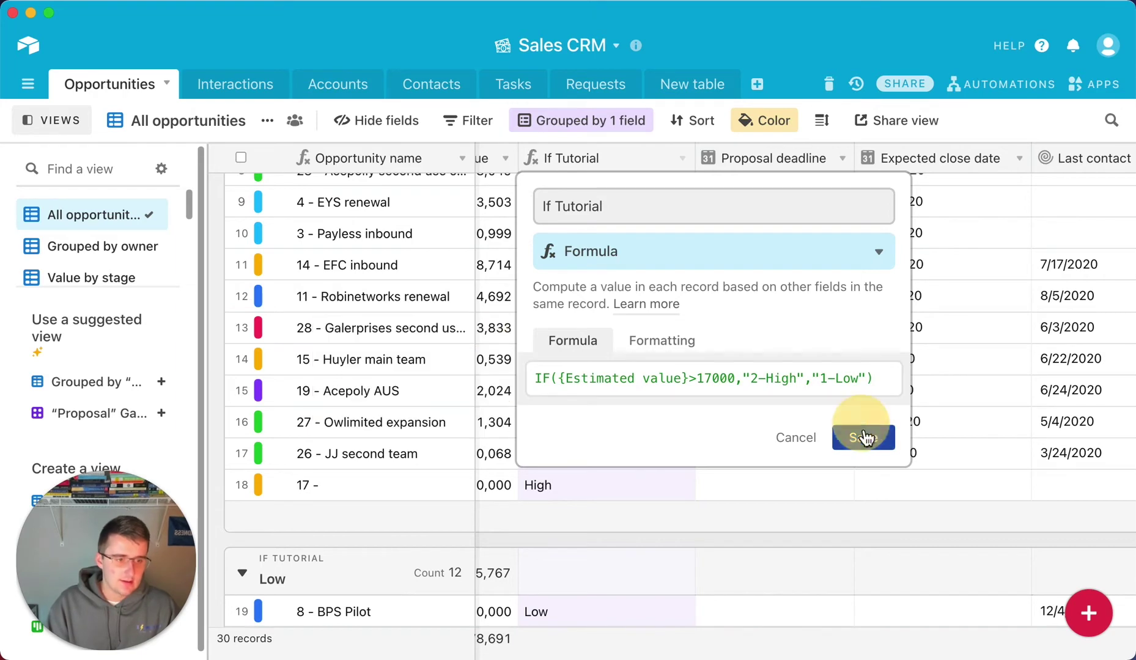
scroll(564, 404, up, 5)
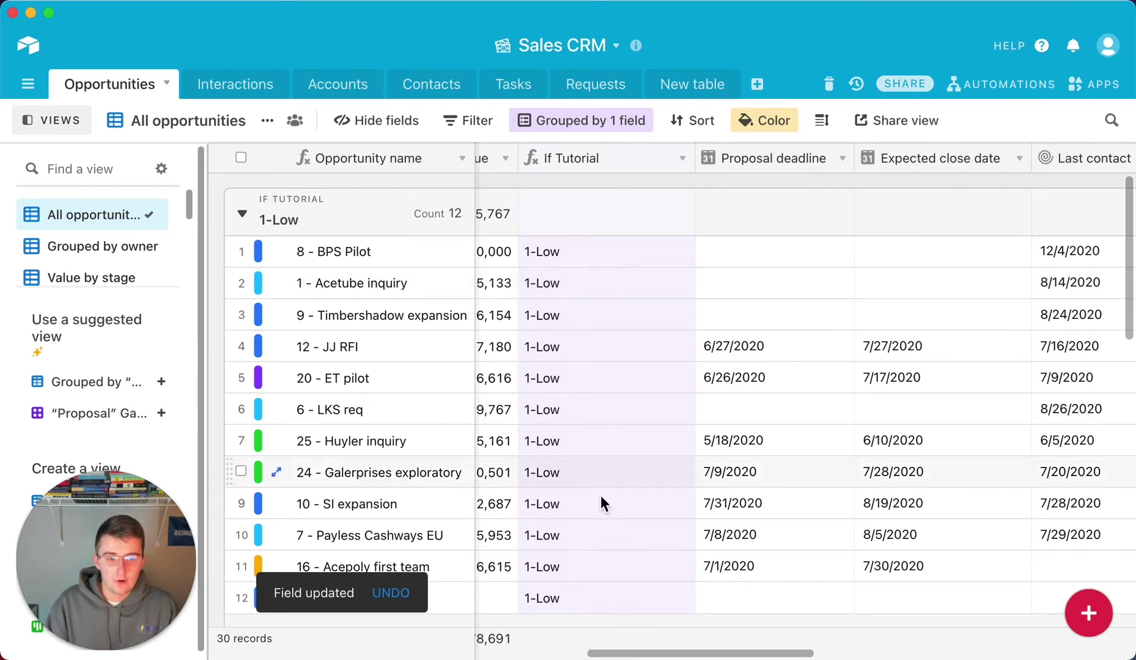
Examine the Status options available for the BPS Pilot opportunity without changing its value.
drag(653, 656, 567, 653)
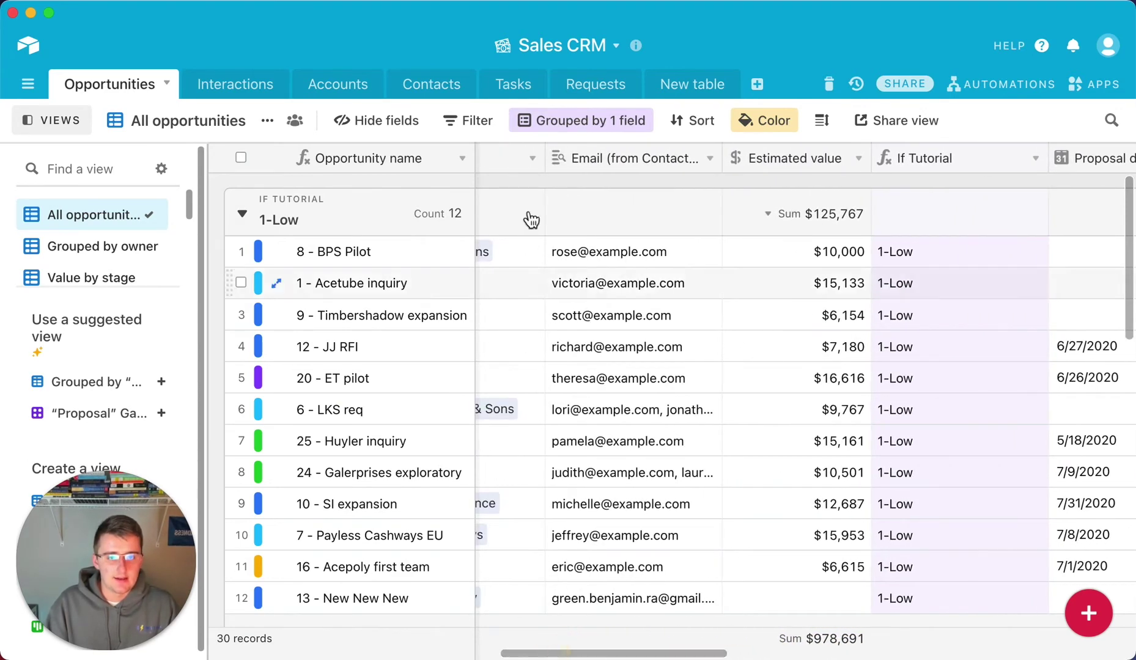
click(461, 162)
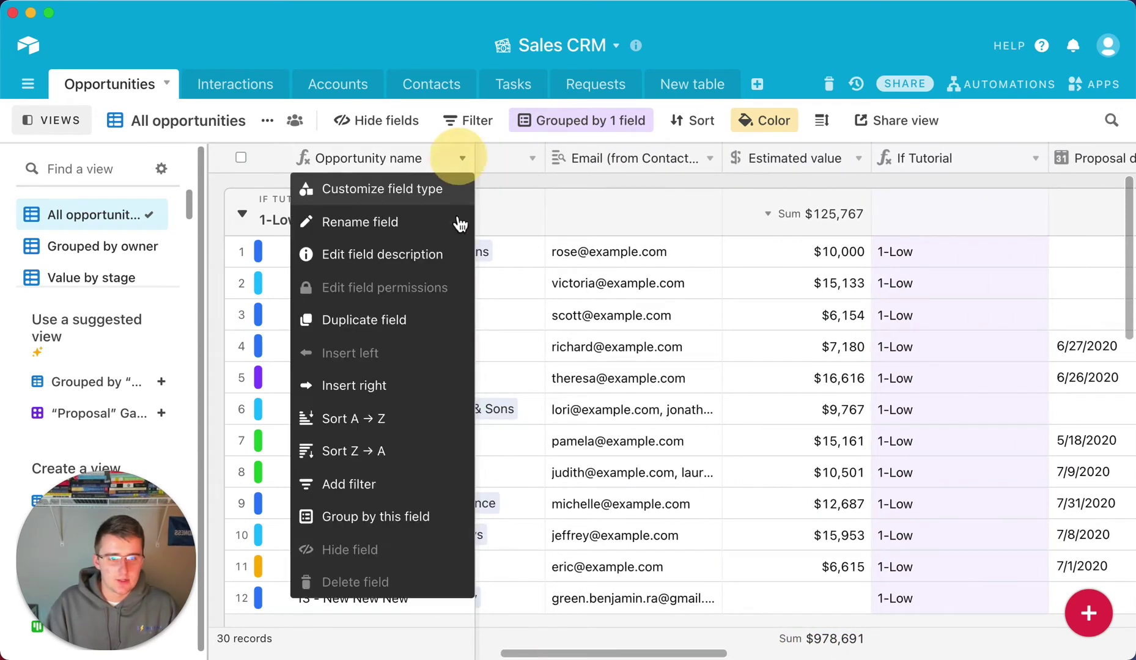
click(560, 376)
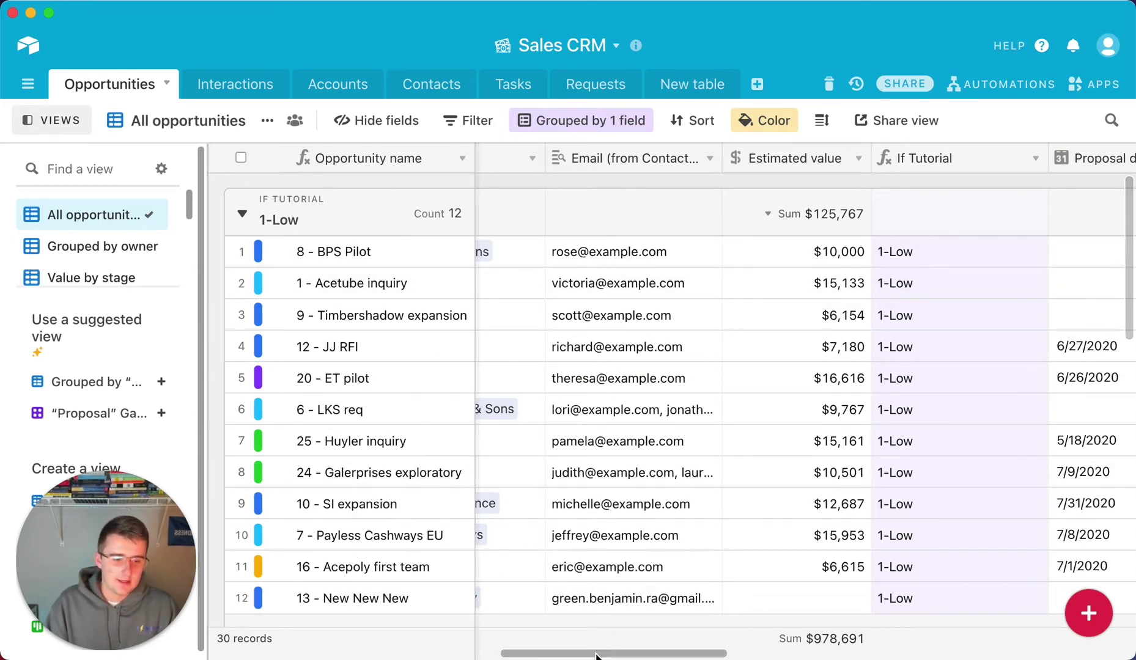
drag(591, 653, 451, 651)
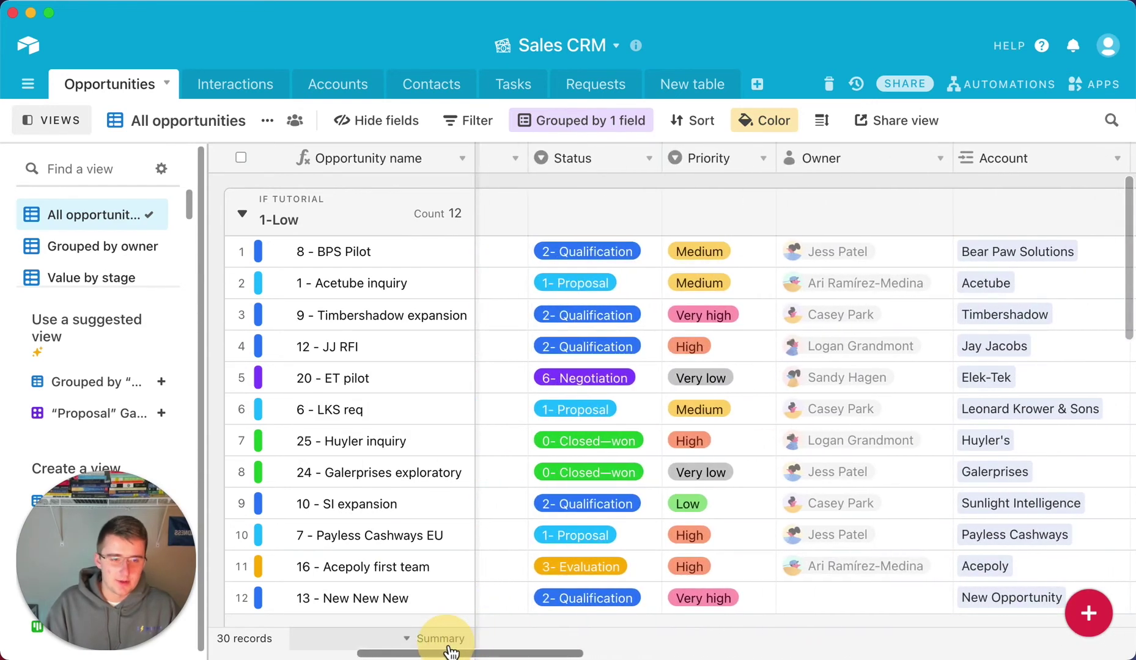
click(601, 251)
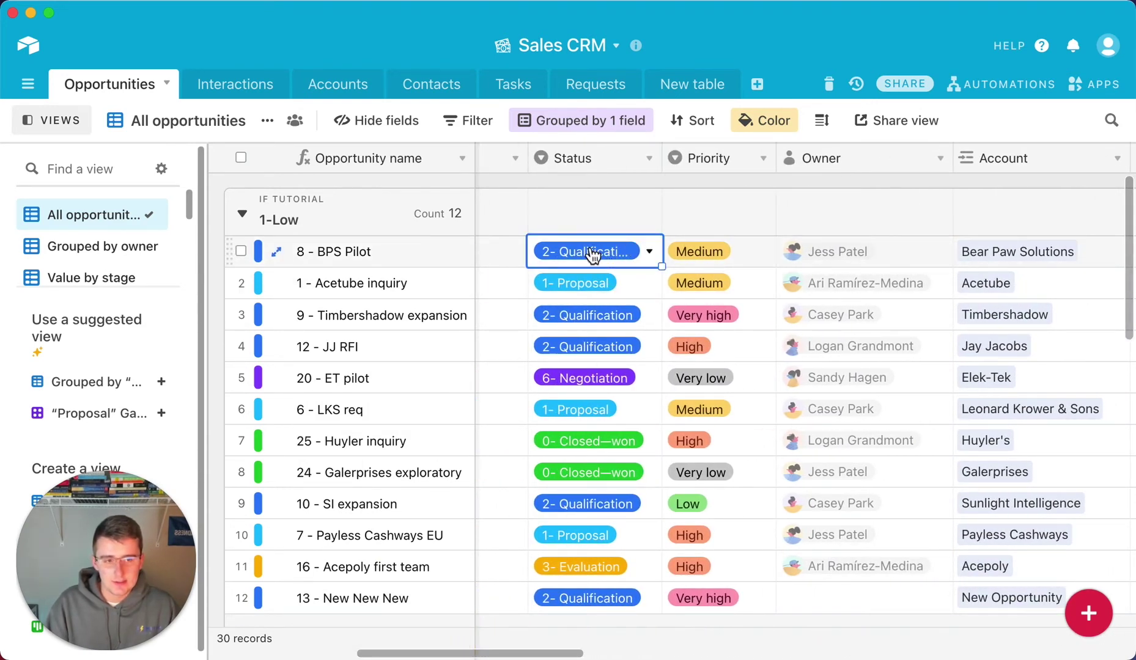
click(590, 252)
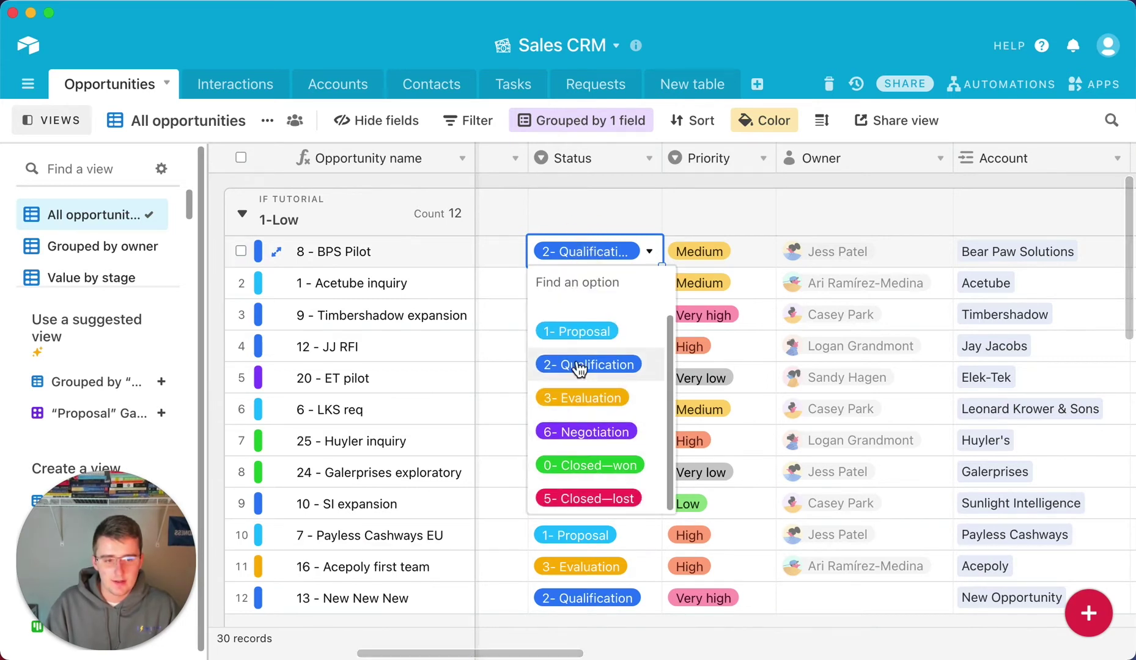
scroll(589, 379, up, 1)
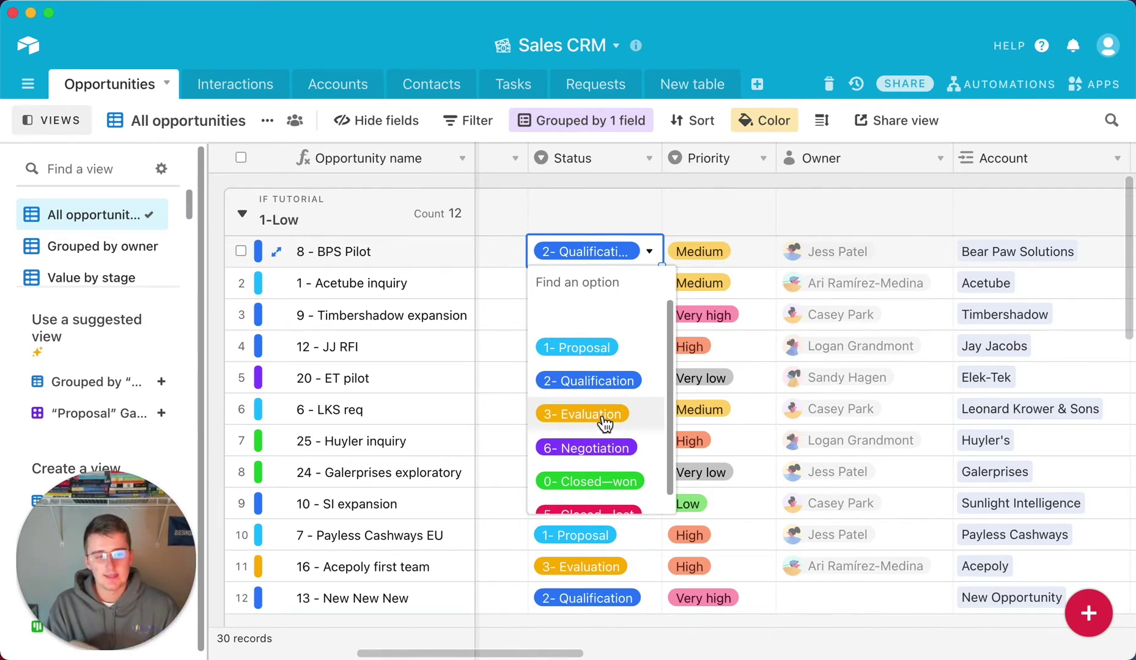
click(733, 436)
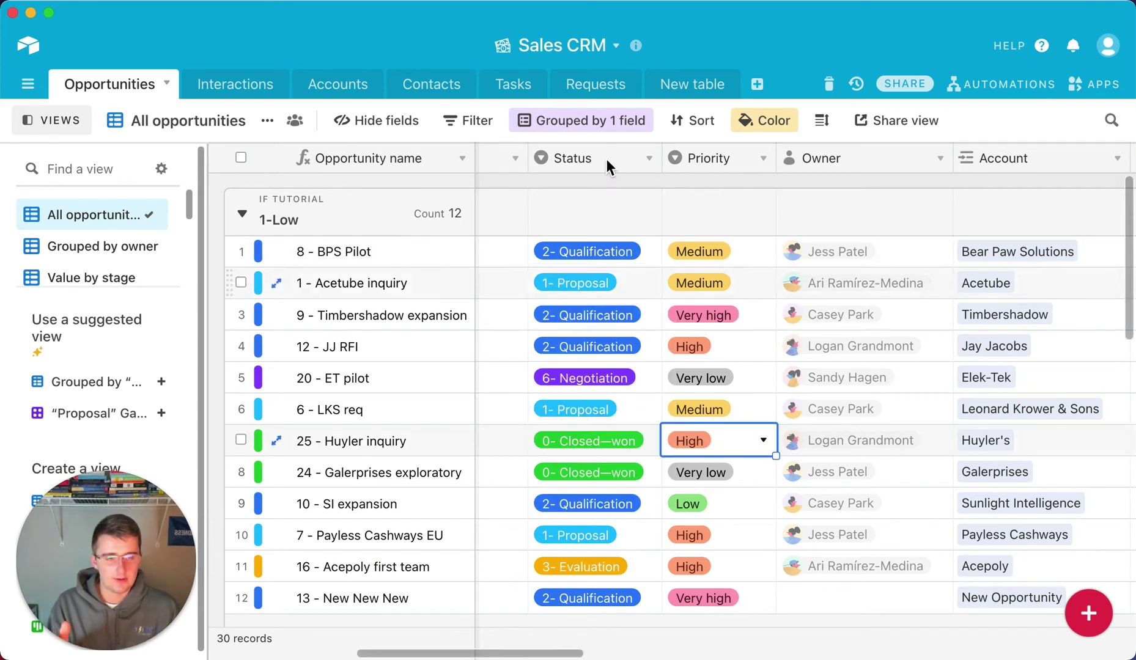
Replace the If Tutorial grouping of the All opportunities view with grouping by Status.
click(584, 121)
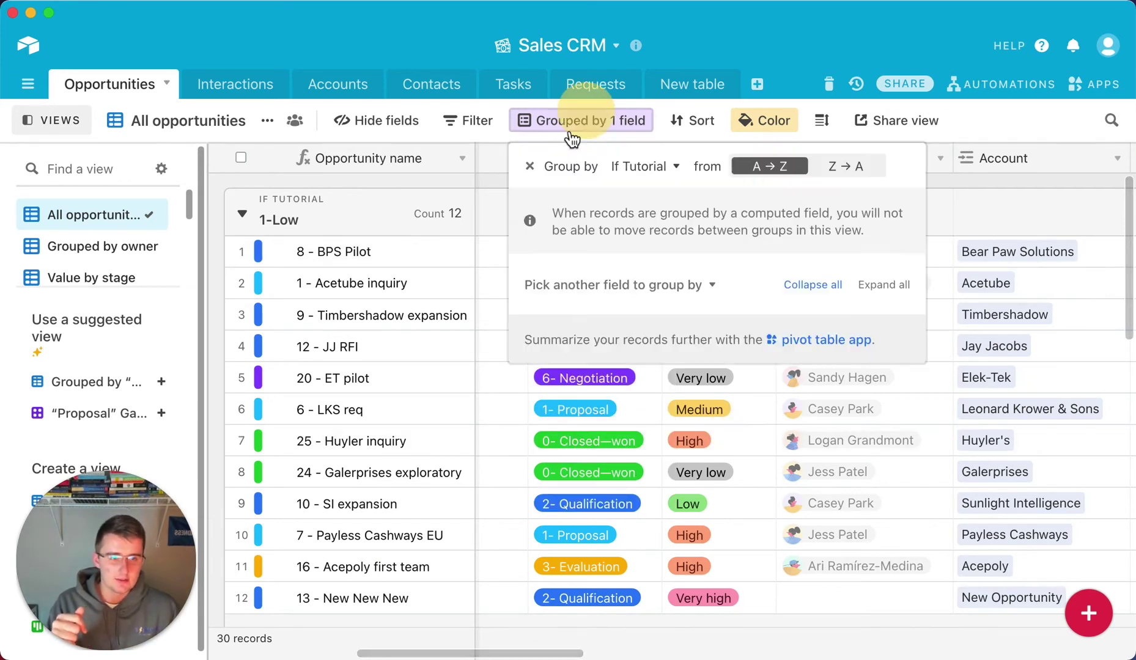
click(527, 166)
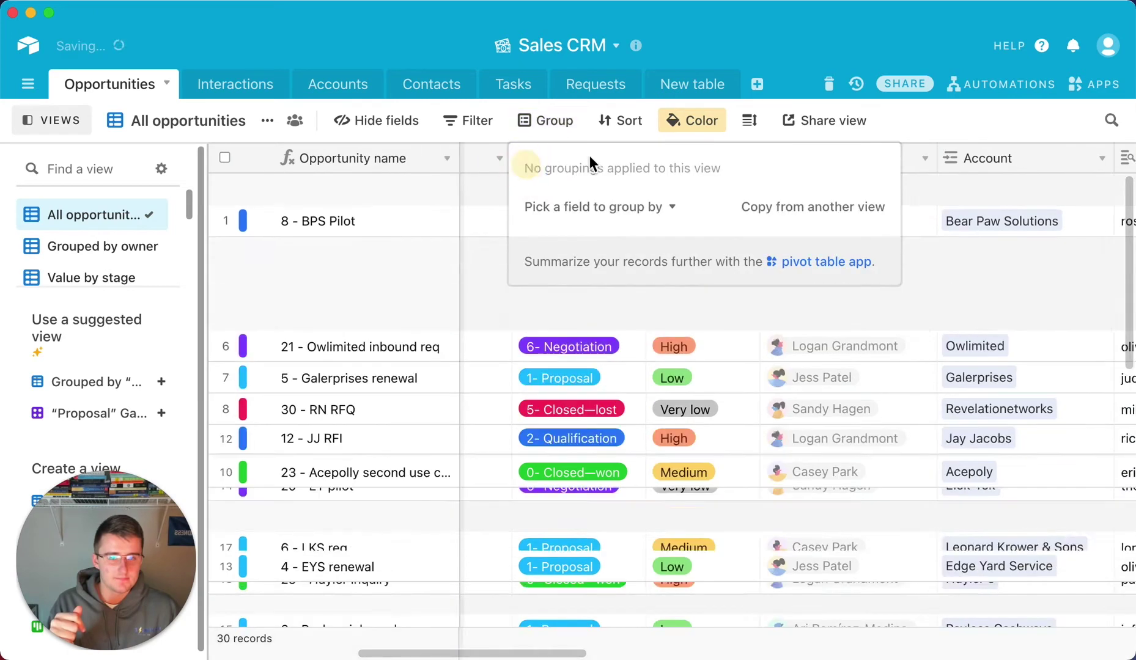
click(614, 208)
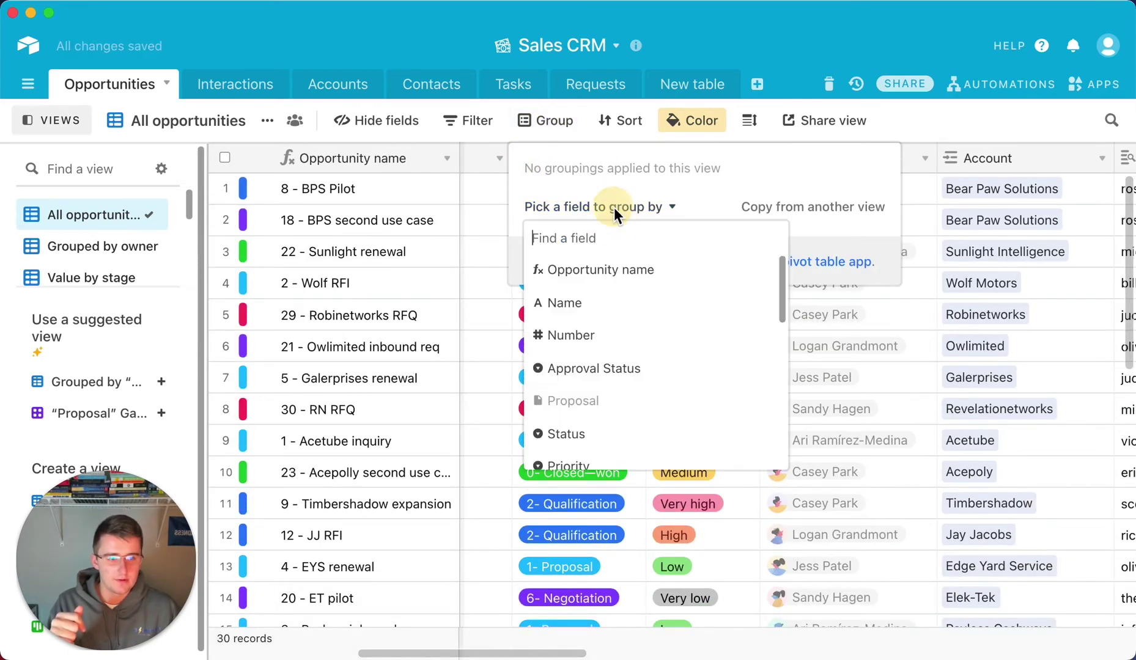
click(604, 432)
click(535, 336)
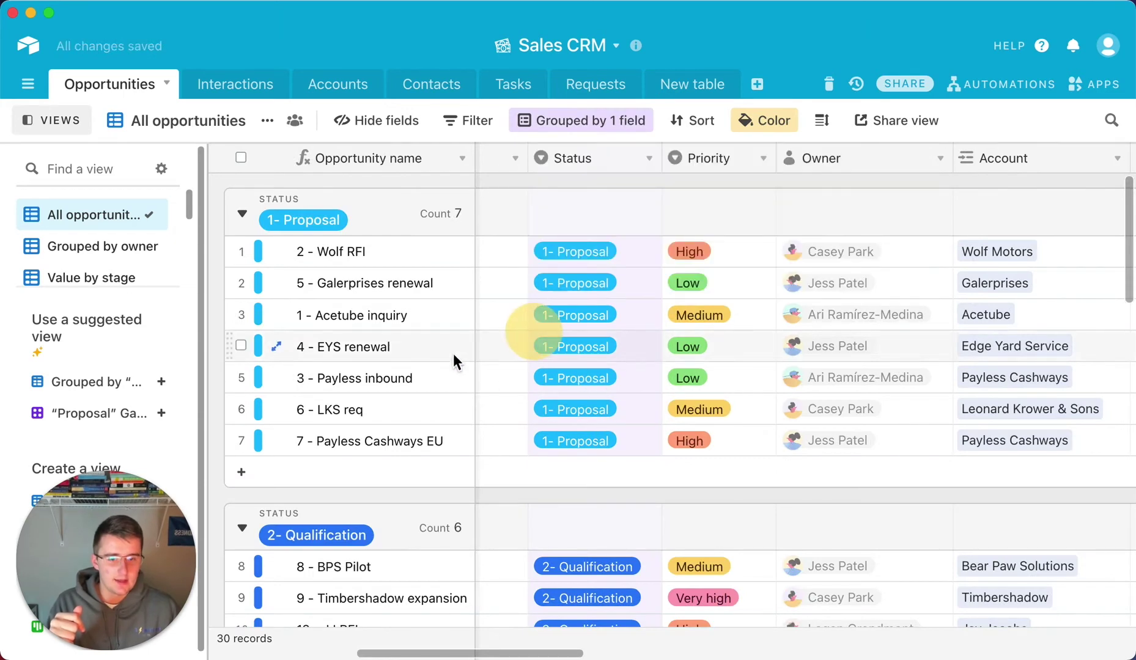
Reorder the Status field's options with 0- Closed—won first and 6- Negotiation last, and save the field.
scroll(312, 269, down, 5)
scroll(312, 269, down, 5)
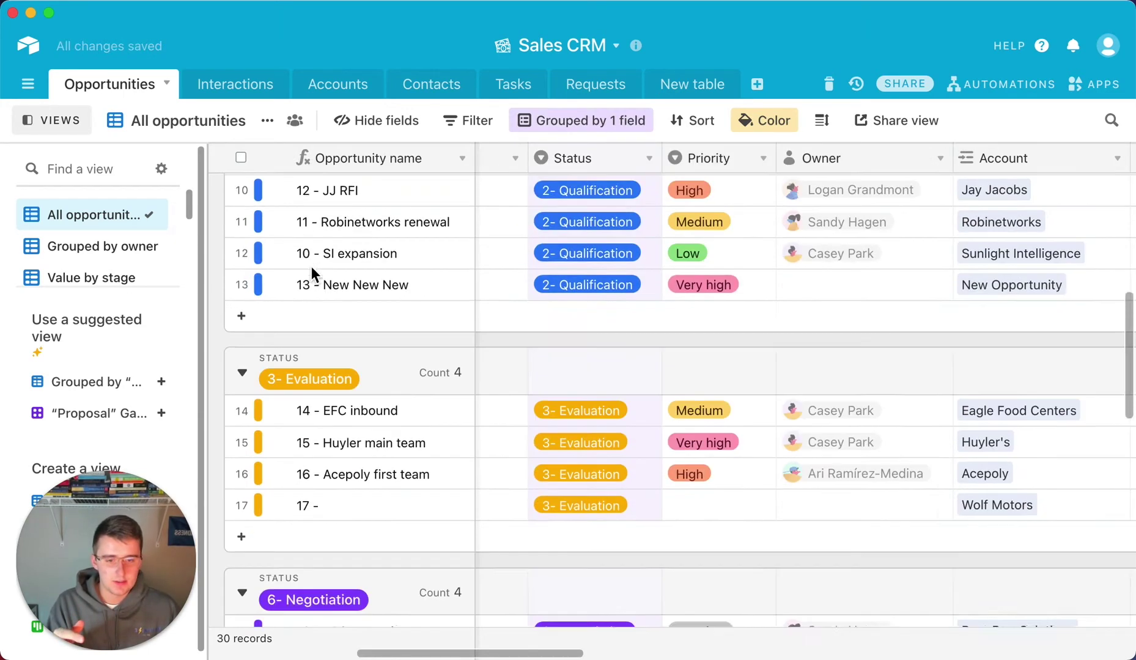
scroll(335, 302, down, 10)
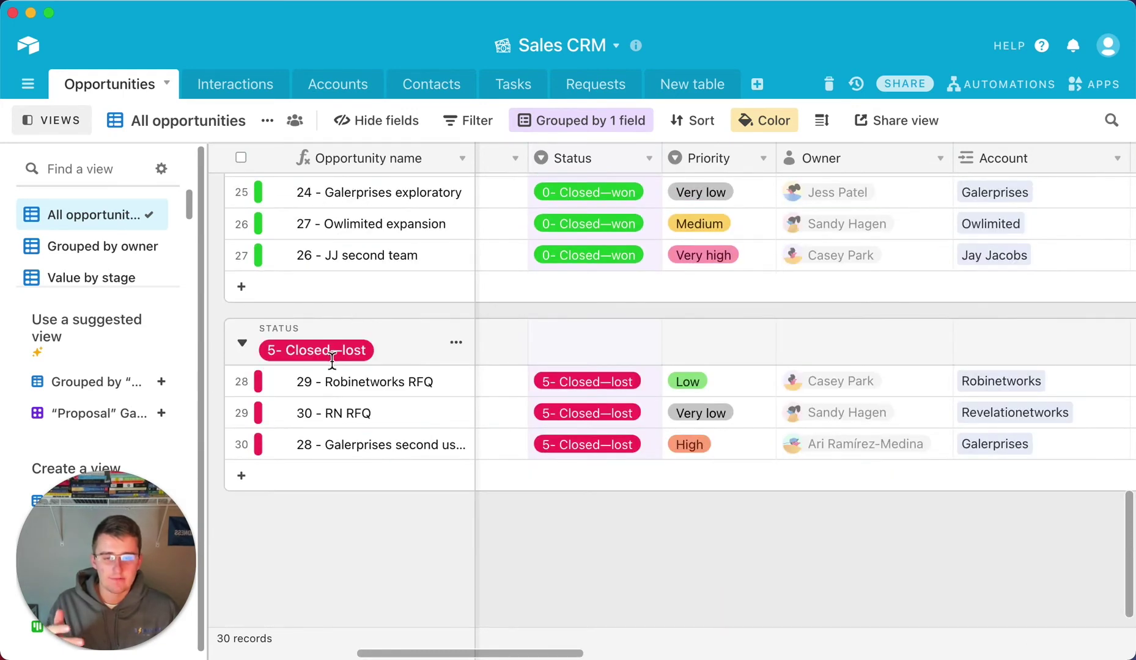
scroll(332, 361, up, 20)
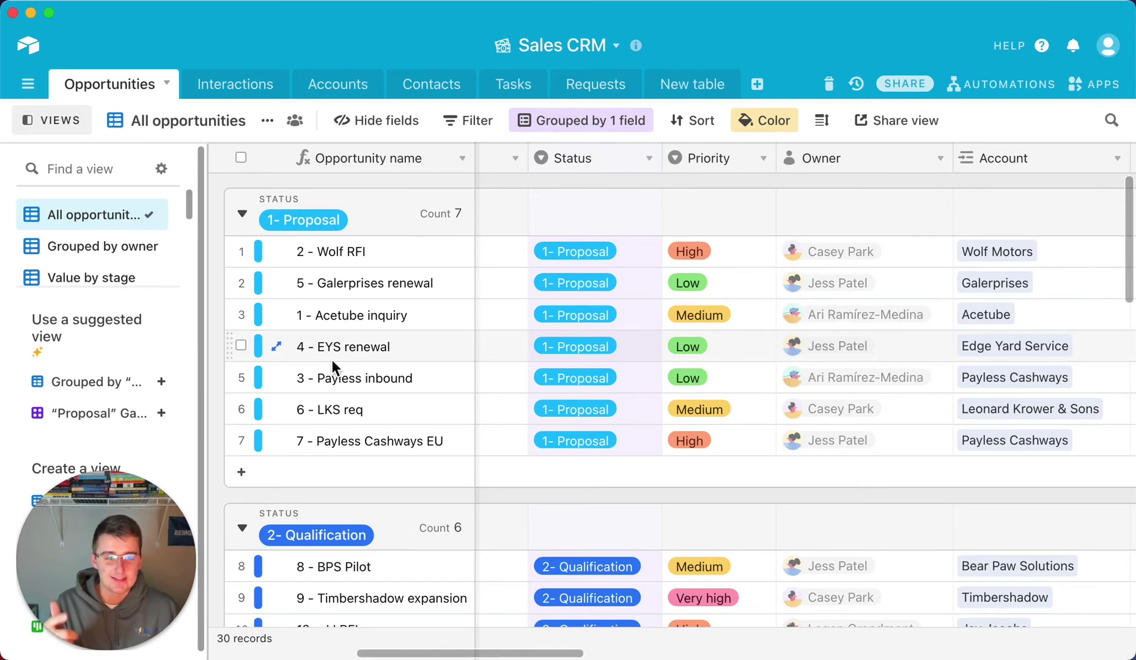
click(650, 161)
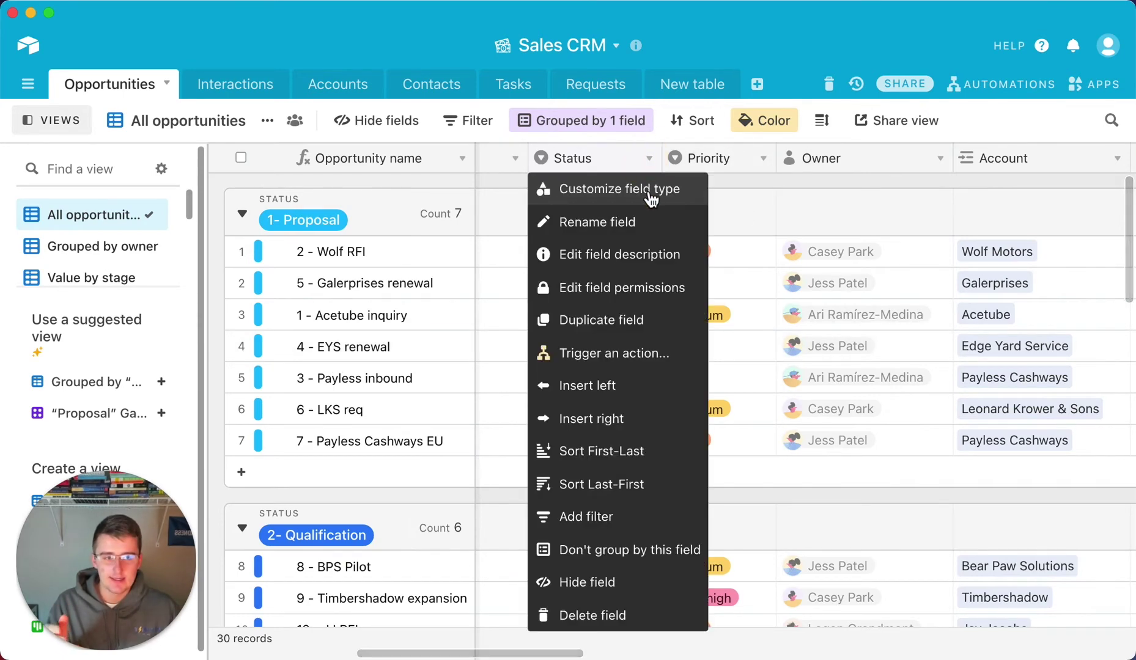
click(650, 190)
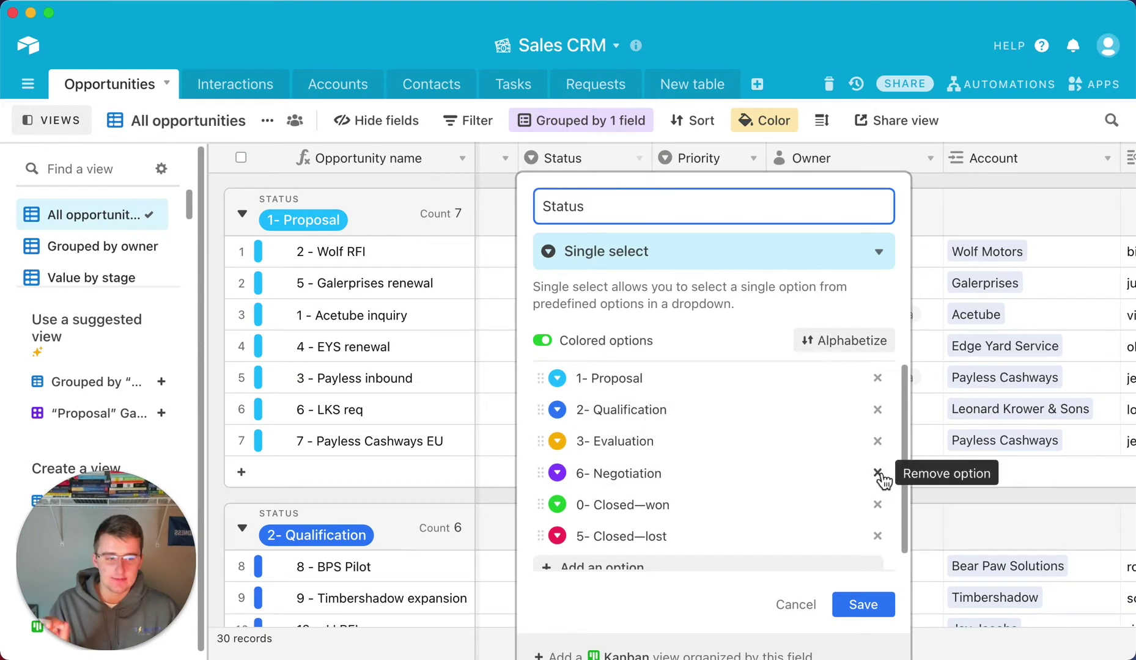
drag(545, 474, 541, 546)
drag(546, 461, 552, 380)
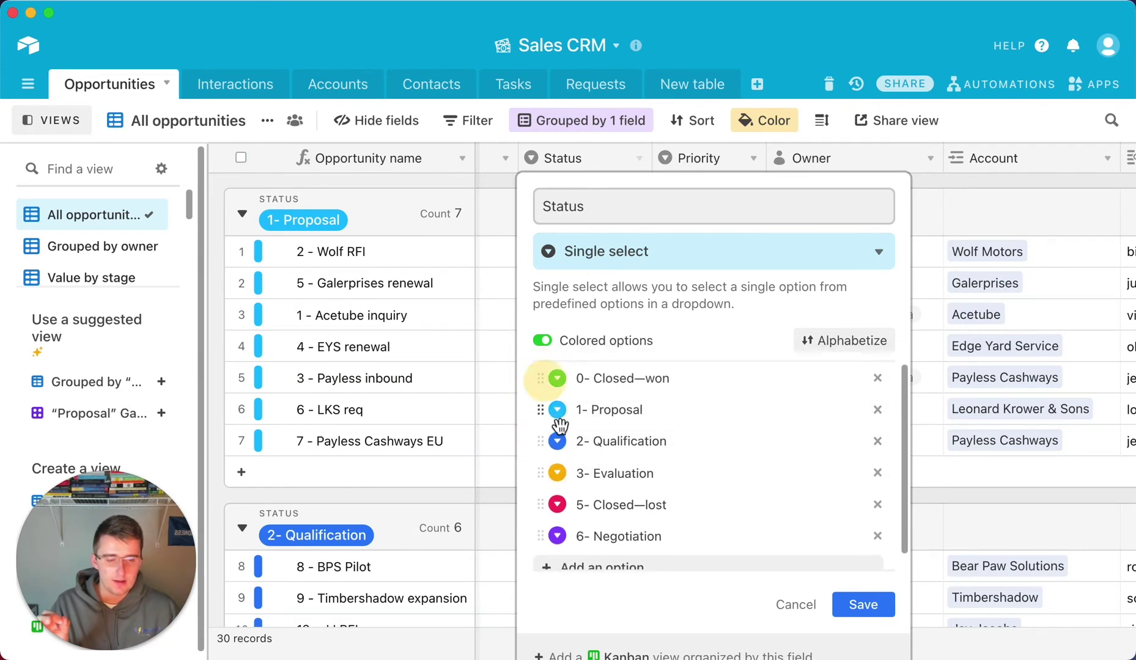
click(862, 603)
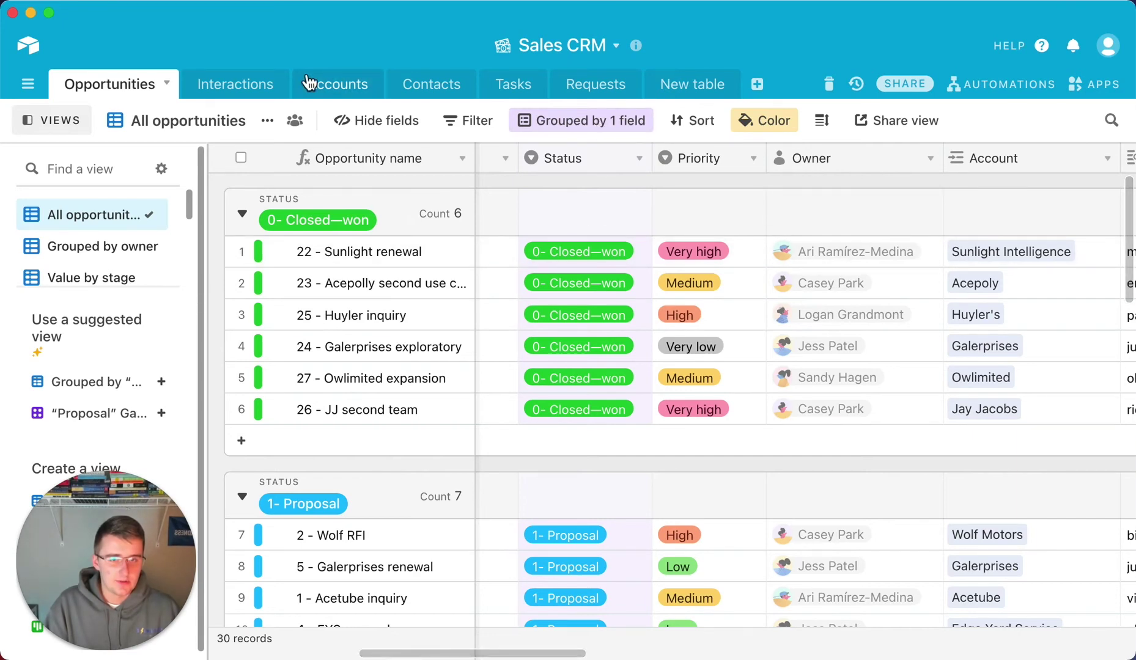
Remove the Opportunity grouping from the Calls & meetings view of the Interactions table.
click(254, 88)
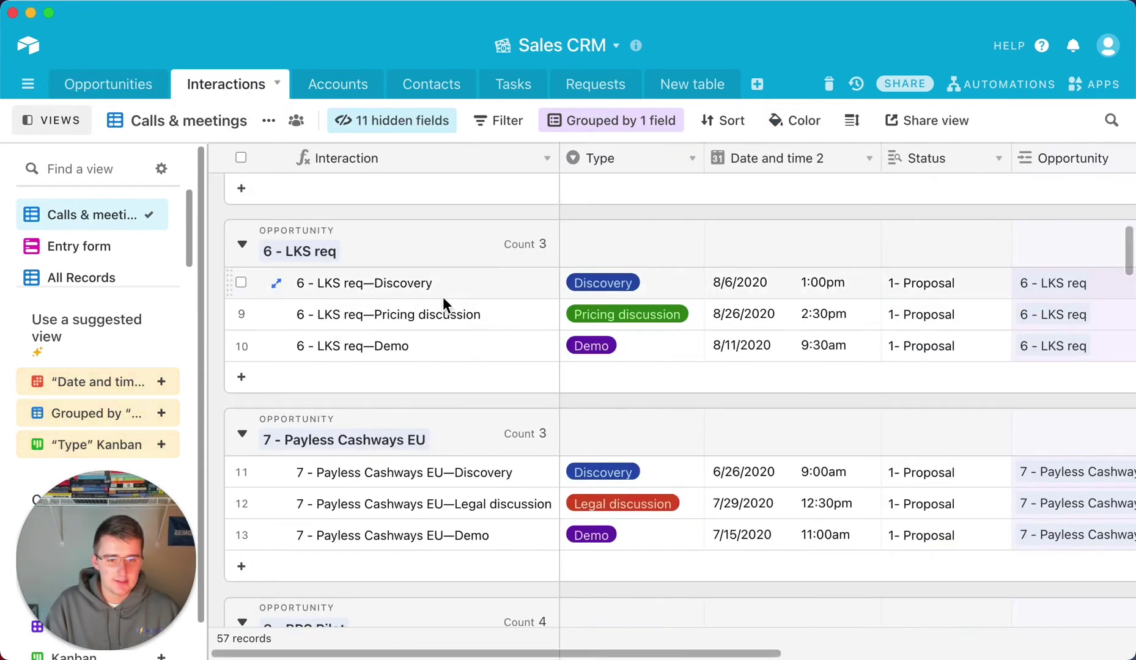
click(593, 135)
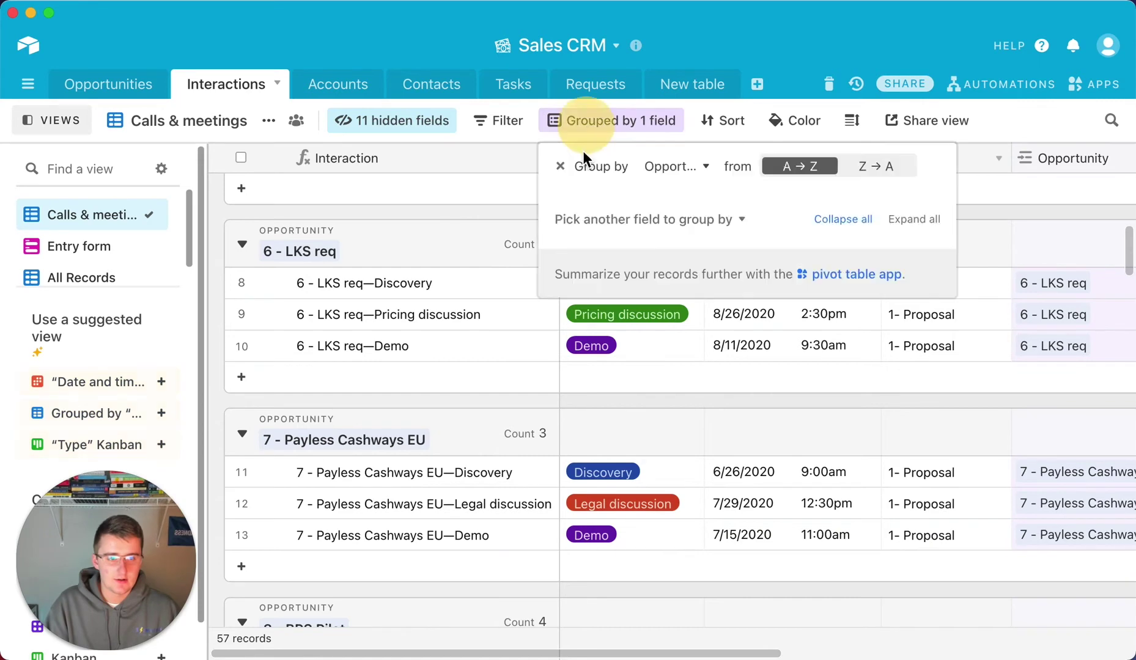
click(561, 161)
click(442, 294)
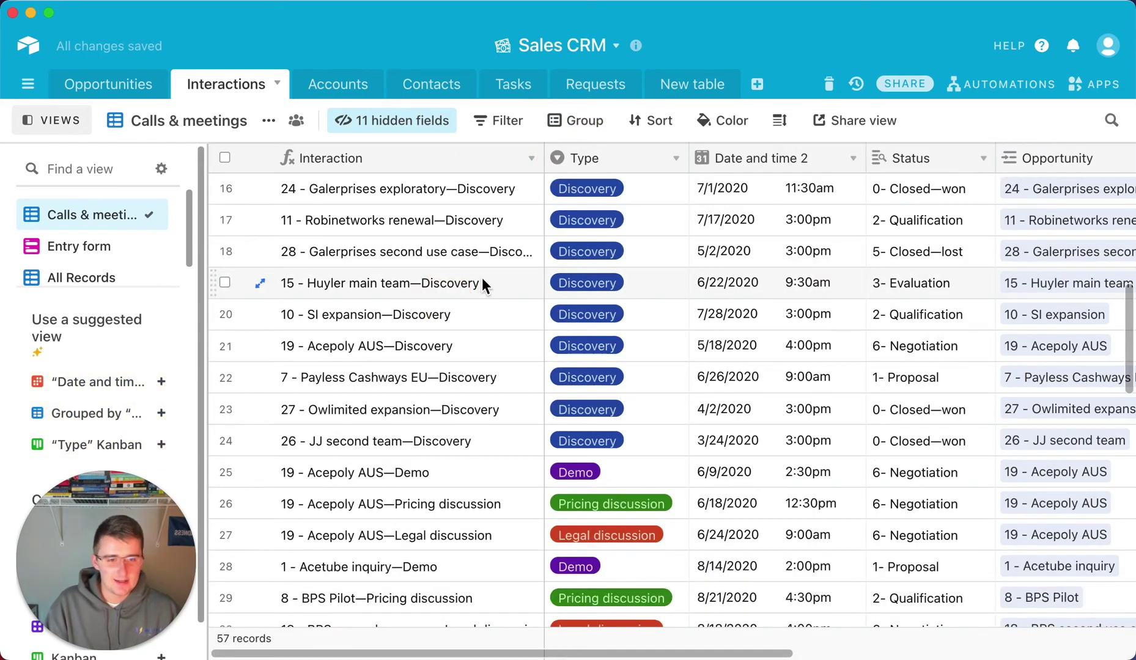
scroll(502, 340, up, 5)
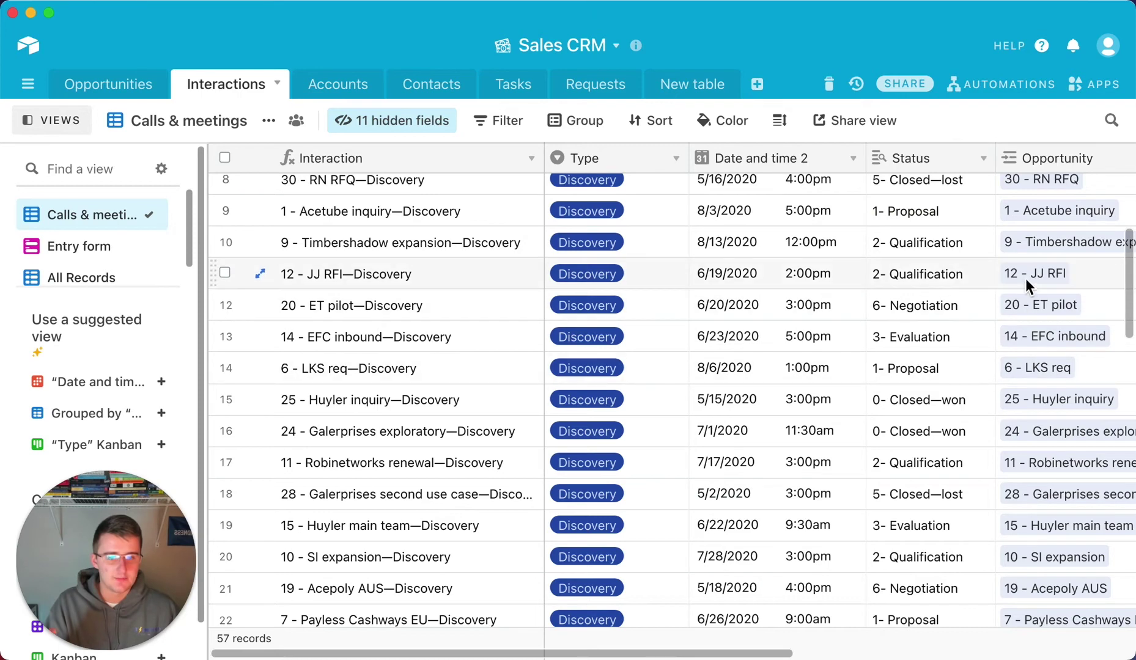
Reduce the Opportunity name formula in the Opportunities table to CONCATENATE(Name), save it and return to the Interactions table.
click(140, 86)
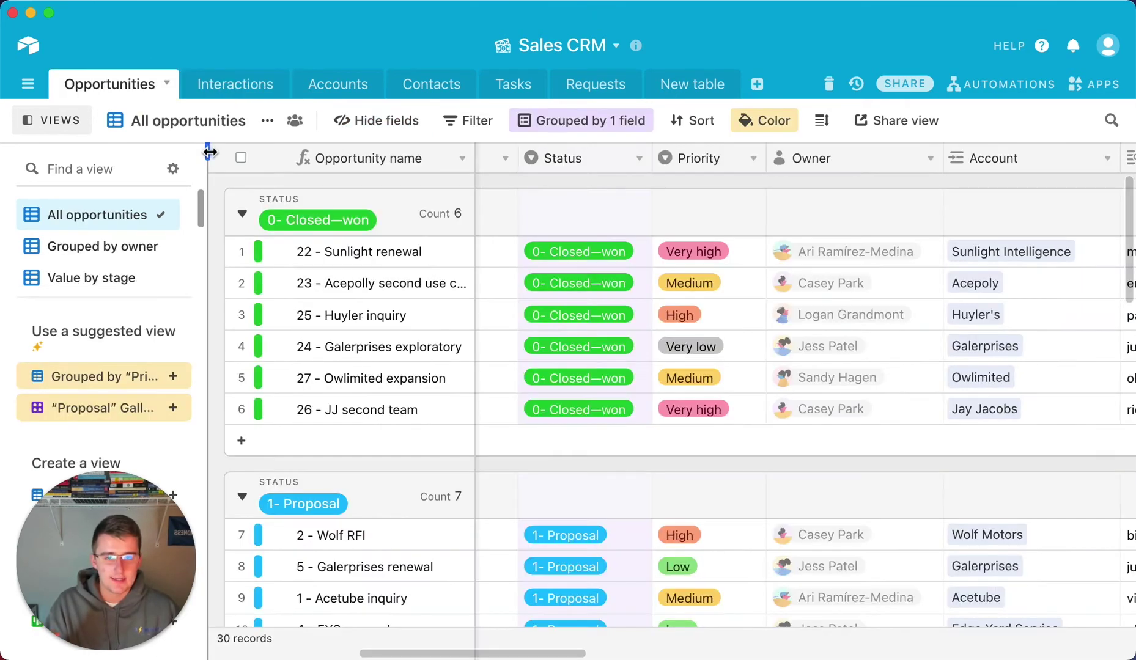
click(463, 159)
click(431, 192)
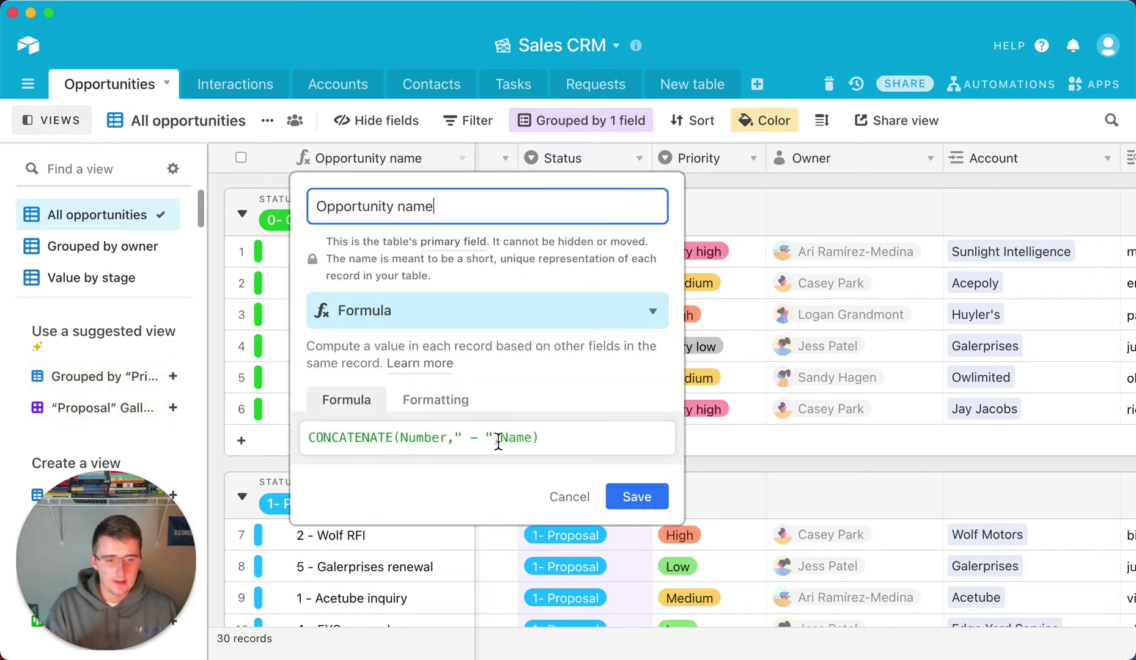
drag(498, 440, 400, 438)
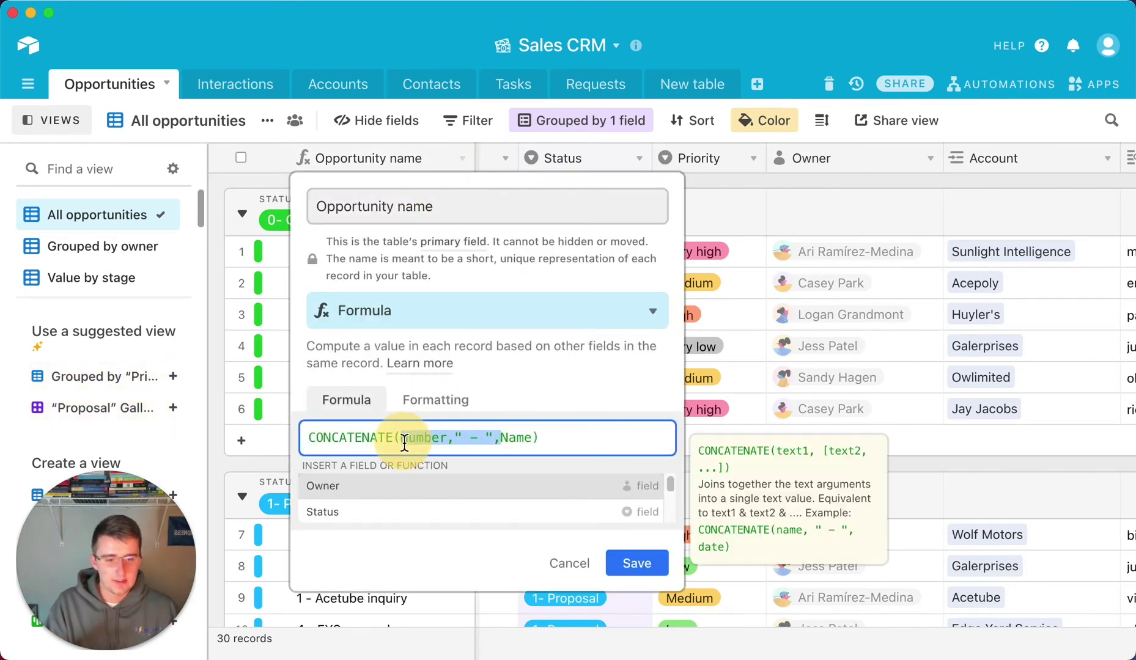
key(BackSpace)
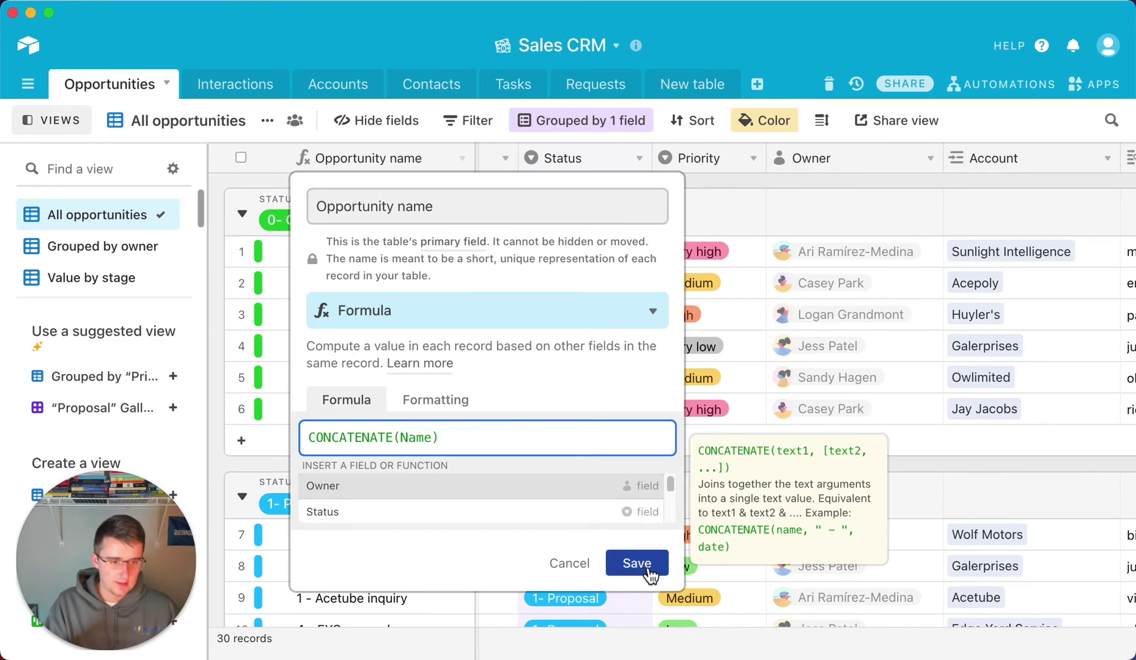
click(647, 568)
click(261, 87)
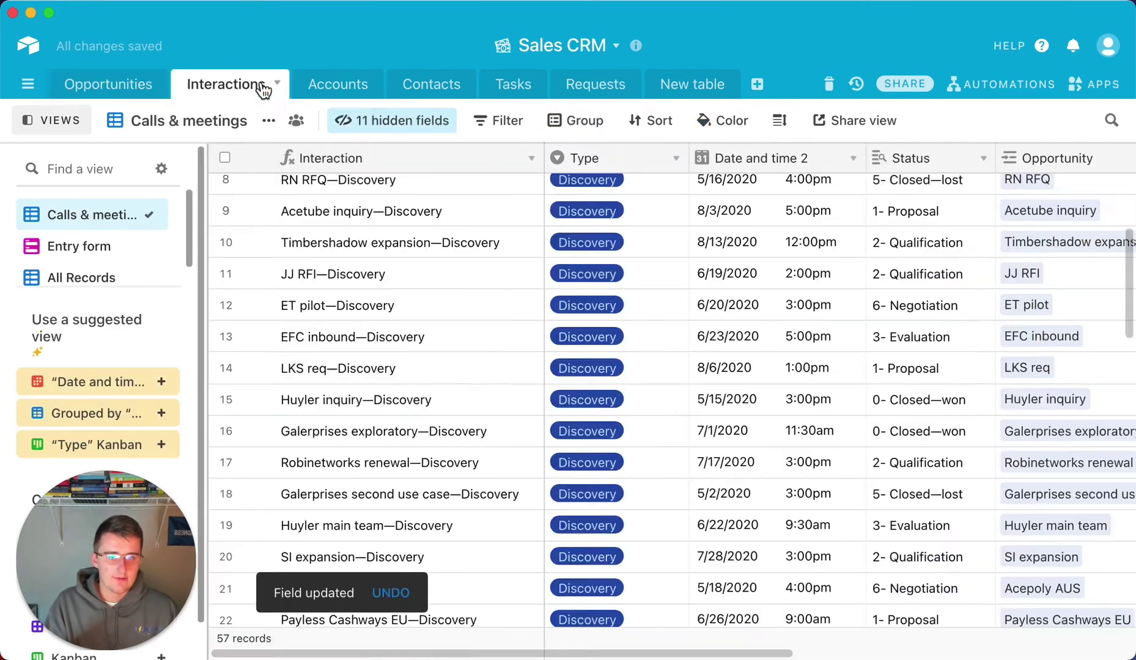
Group the Calls & meetings view of the Interactions table by Opportunity and review the order of the groups.
scroll(406, 311, up, 5)
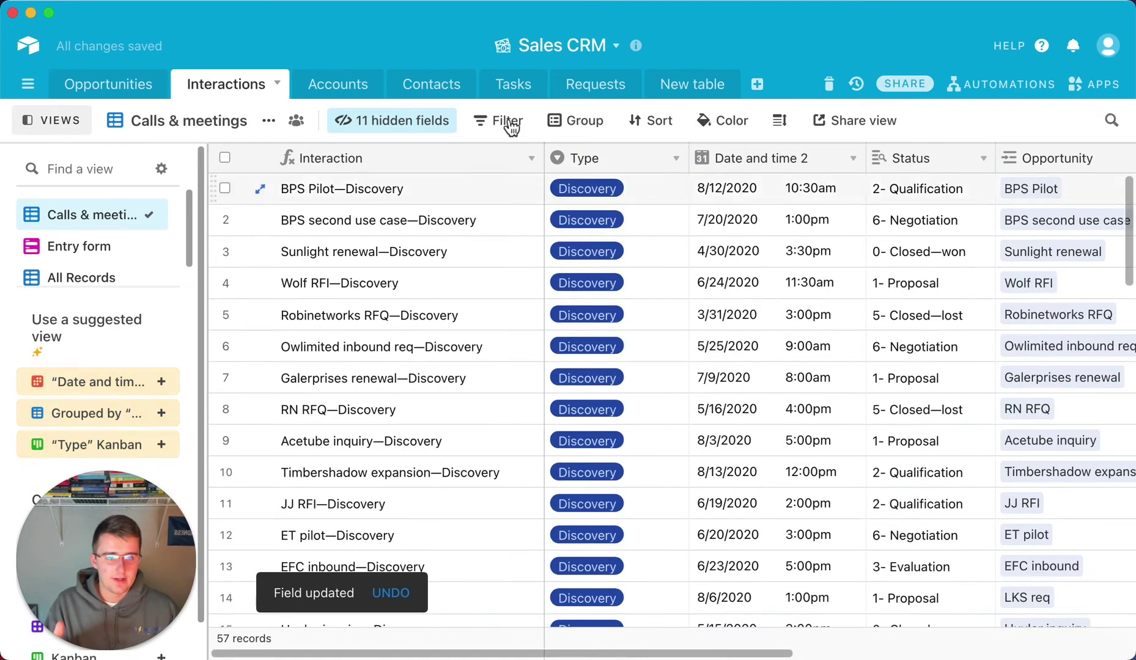
click(563, 122)
click(571, 207)
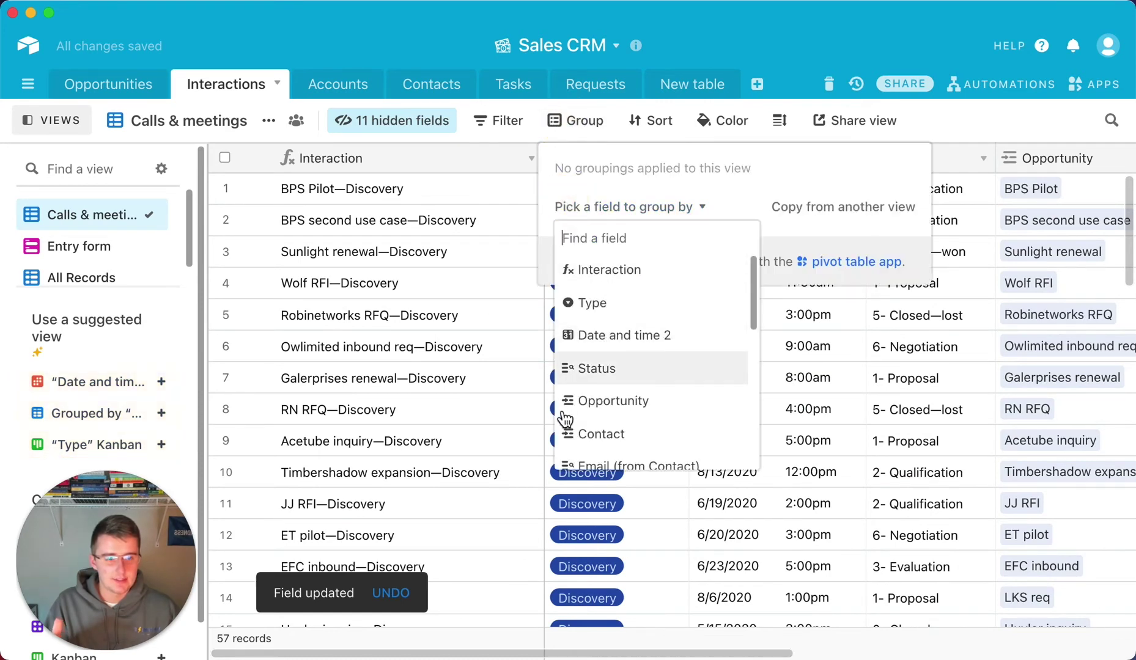
click(598, 401)
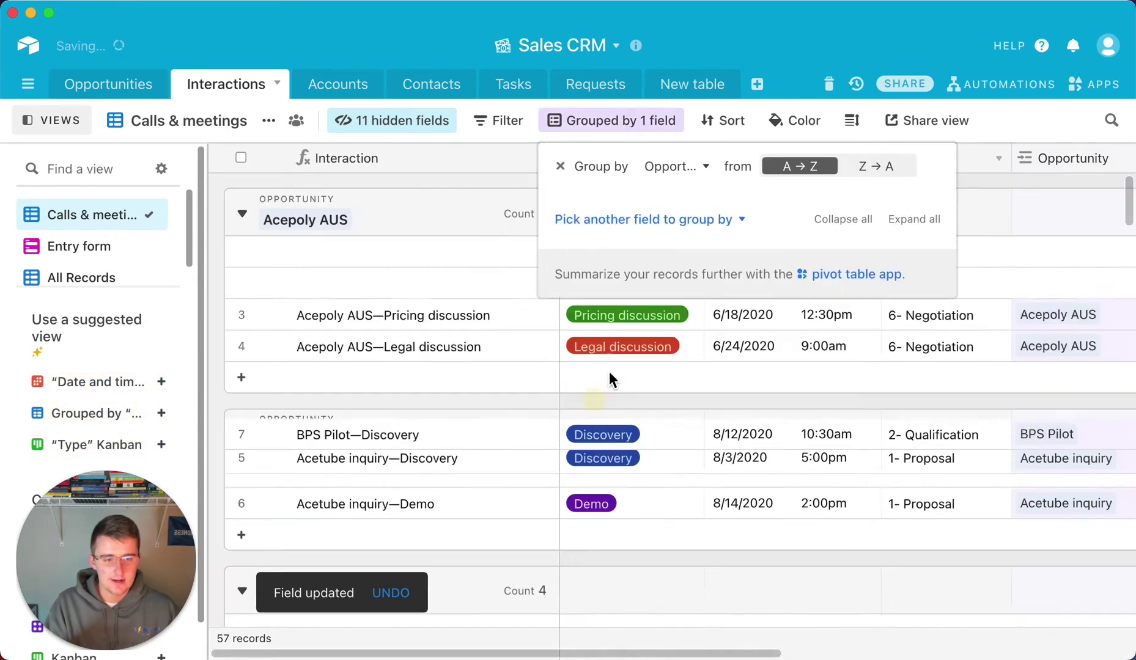
click(473, 398)
scroll(366, 380, down, 5)
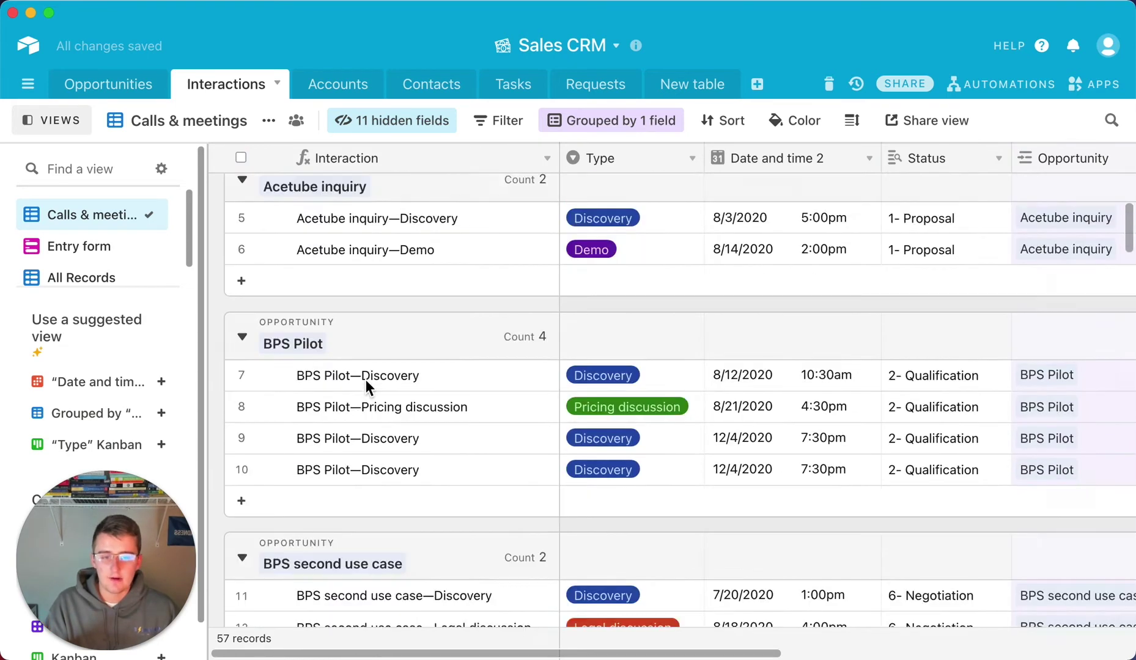
scroll(365, 384, down, 3)
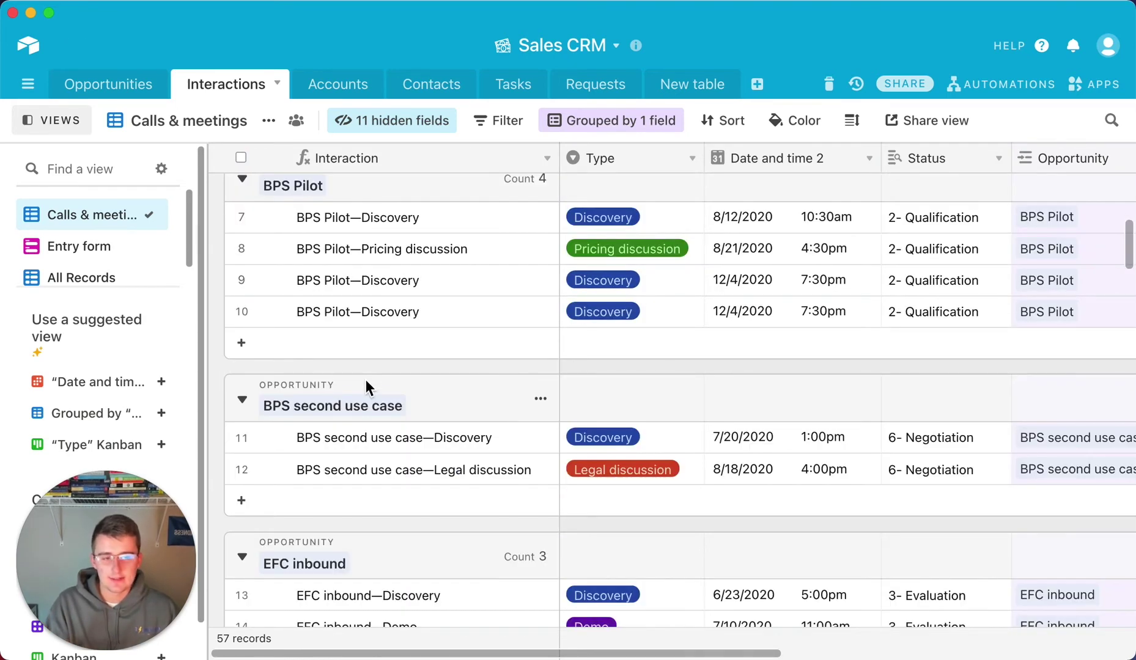
scroll(365, 380, down, 4)
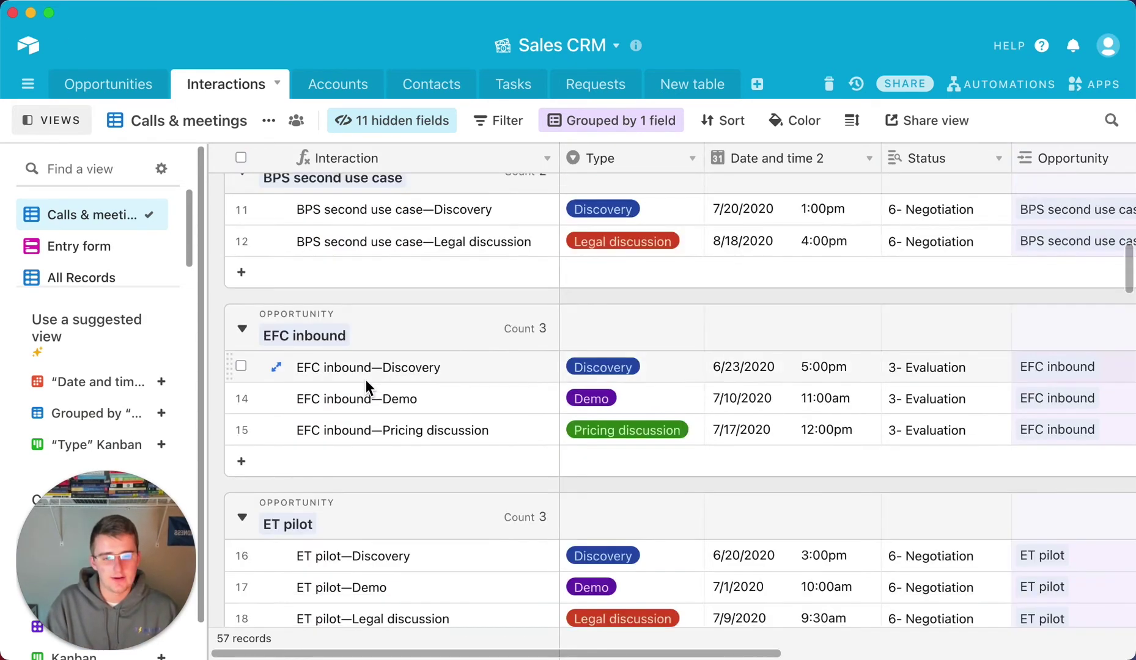
scroll(366, 380, down, 1)
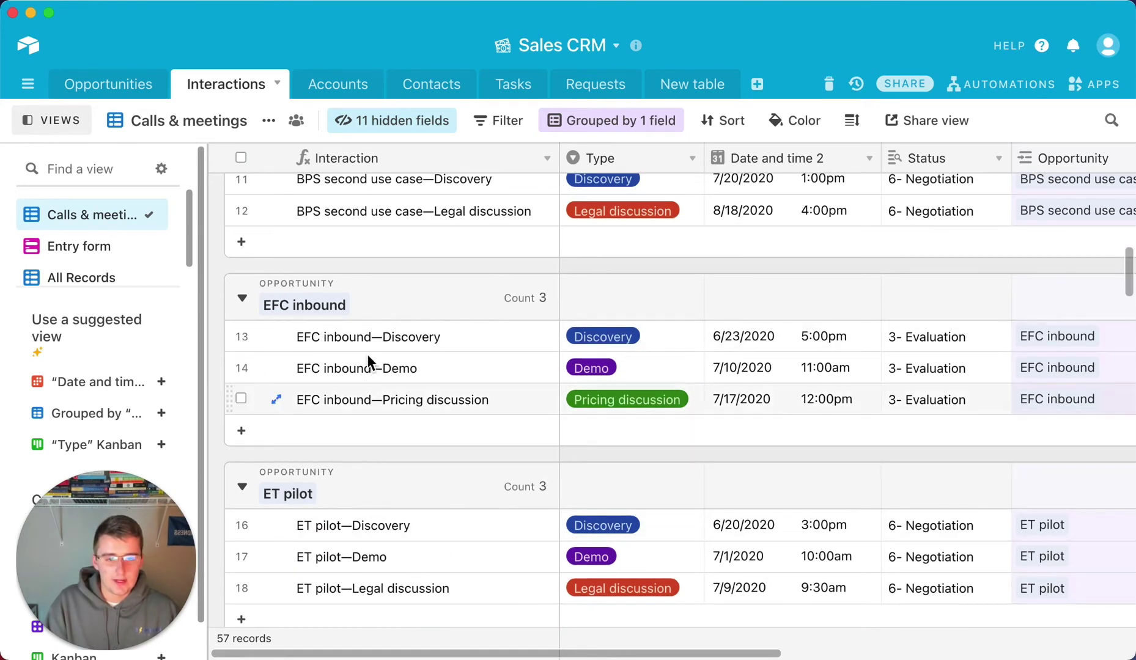
Change the Opportunity name formula in the Opportunities table to CONCATENATE(Number," - ",Name), save it and check the grouping in the Interactions table.
click(132, 84)
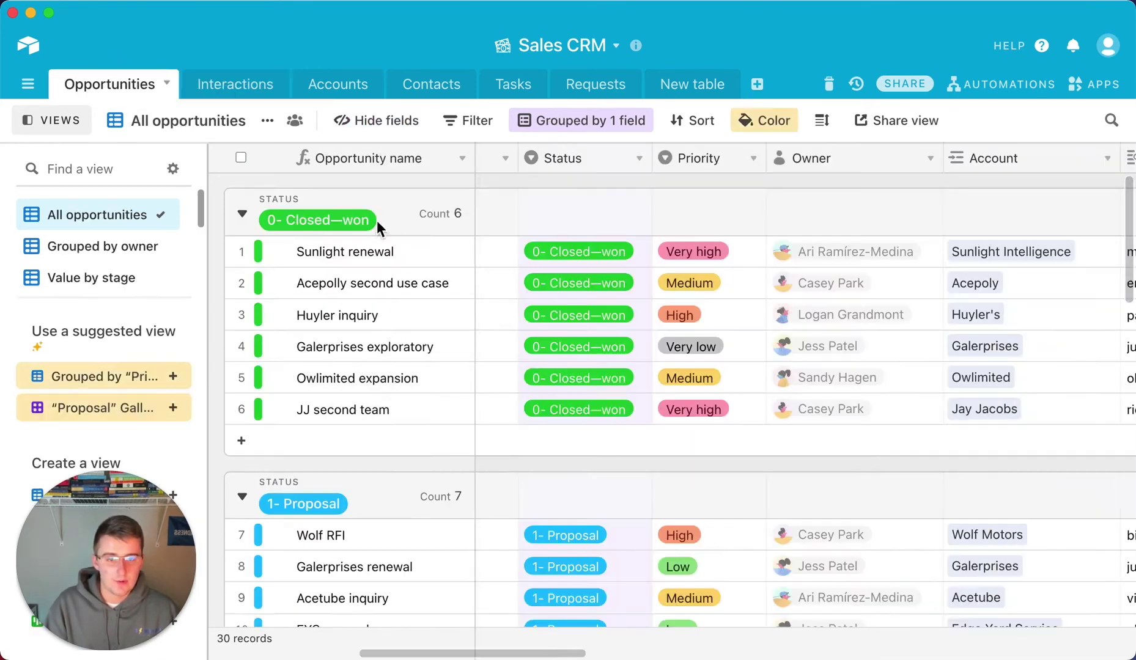
click(460, 160)
click(445, 190)
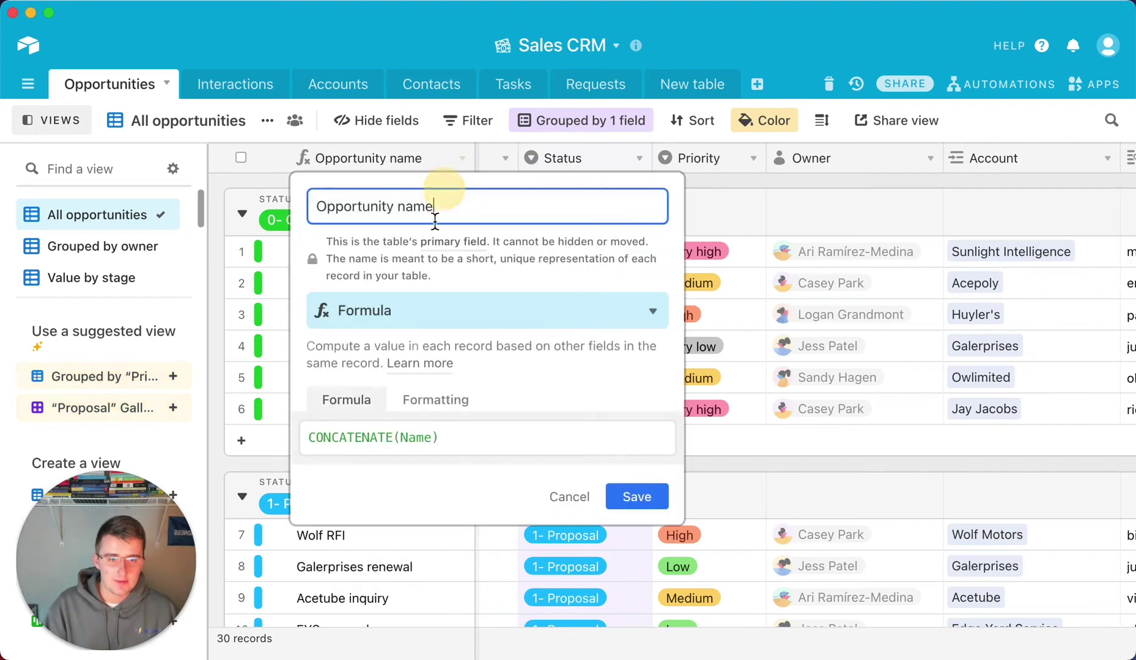
click(403, 438)
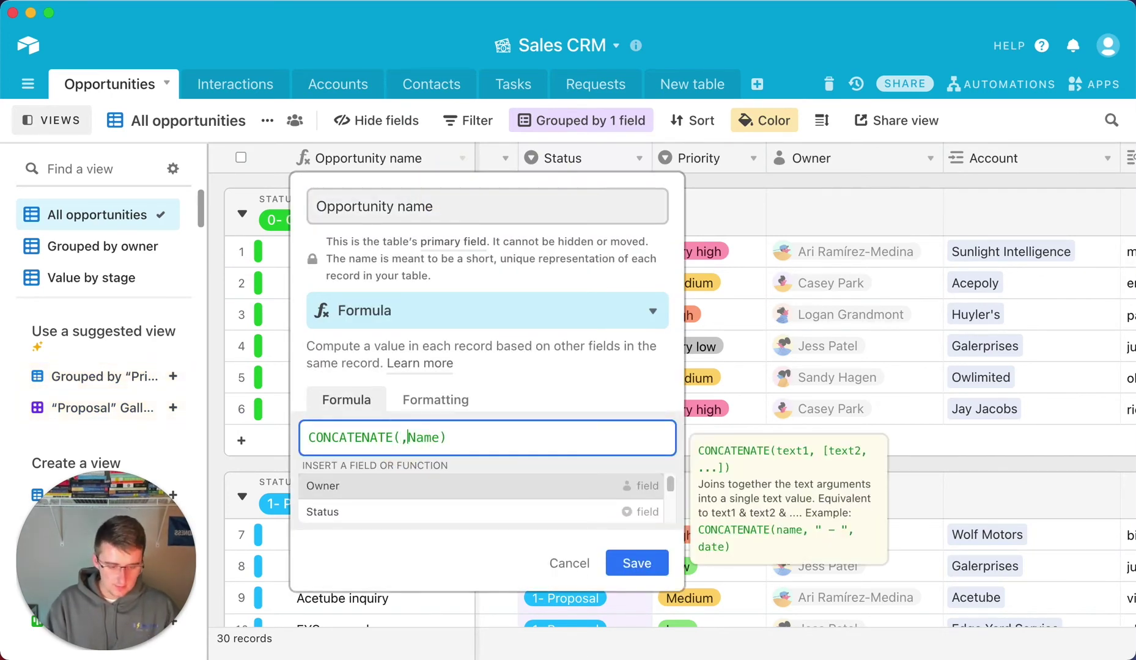
text(num)
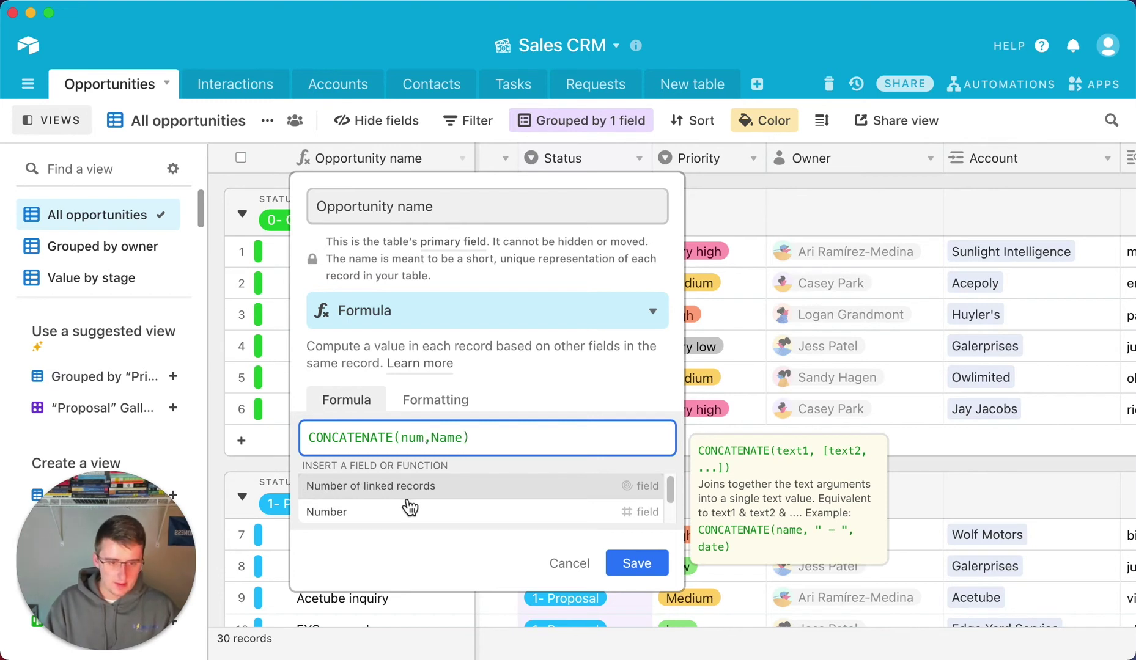
click(407, 512)
text(,")
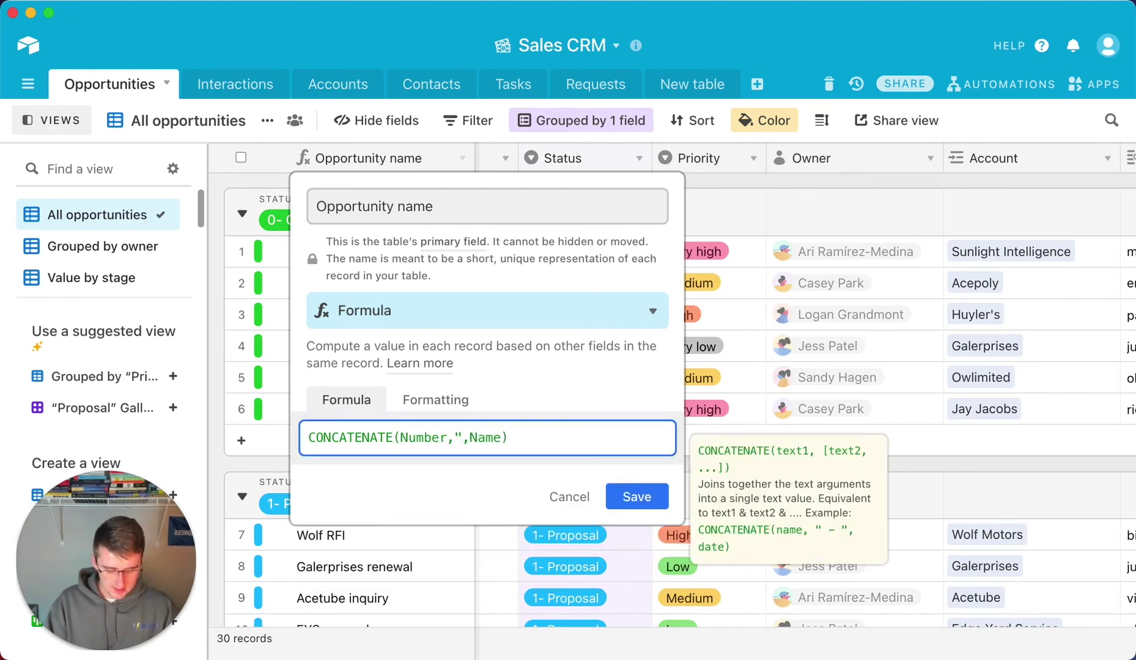
text( - ")
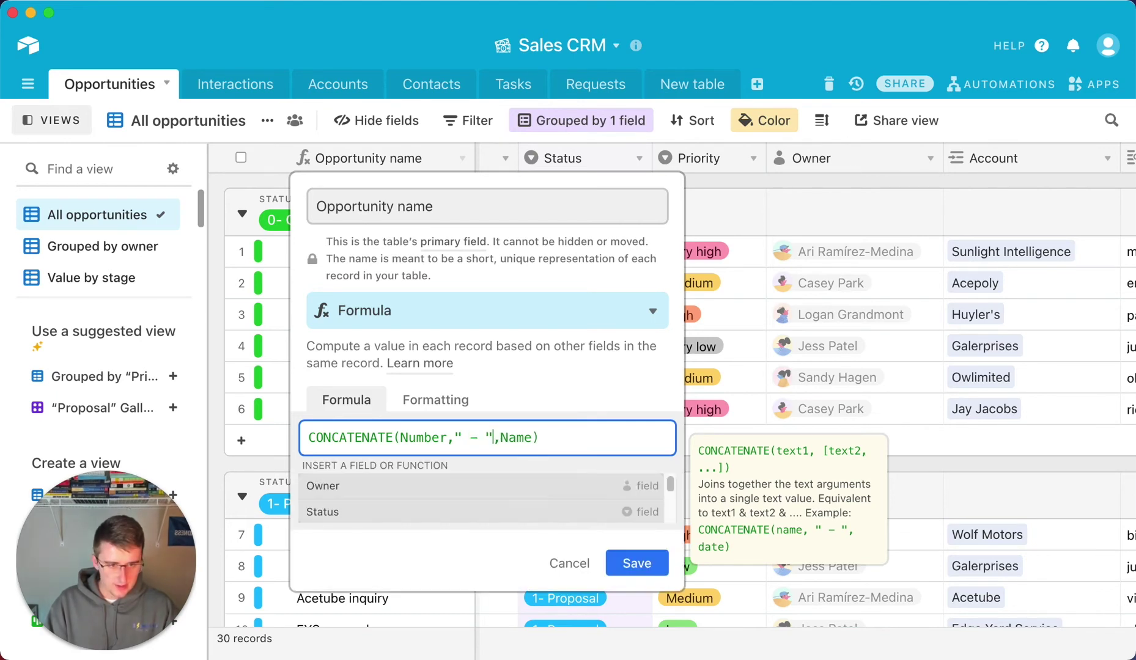
click(639, 553)
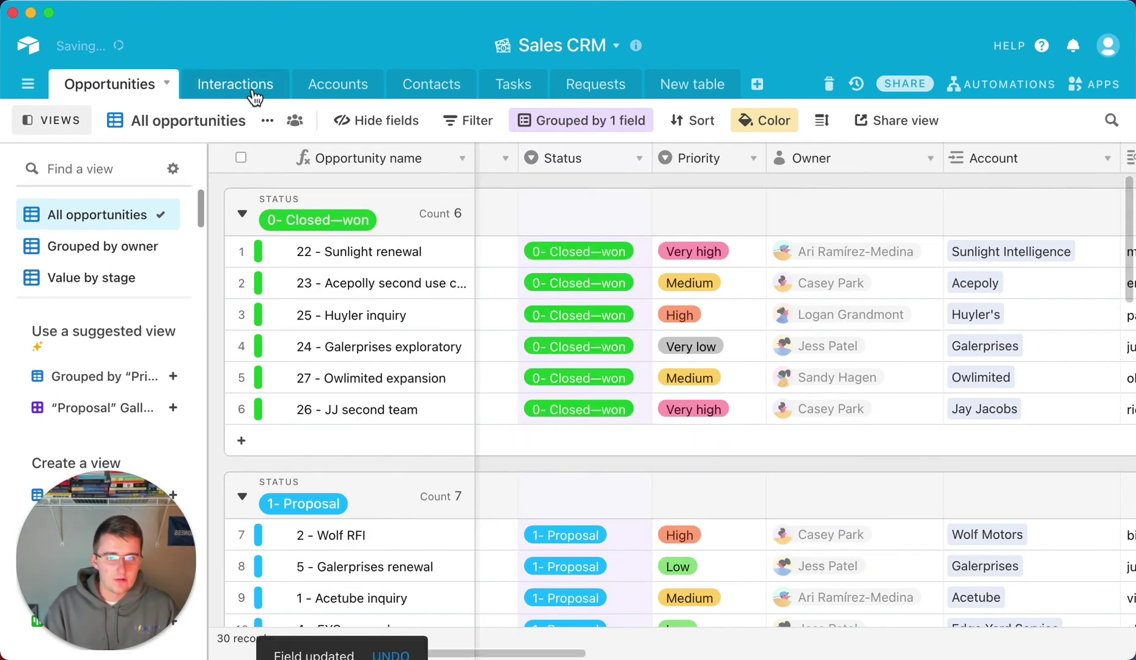
click(254, 92)
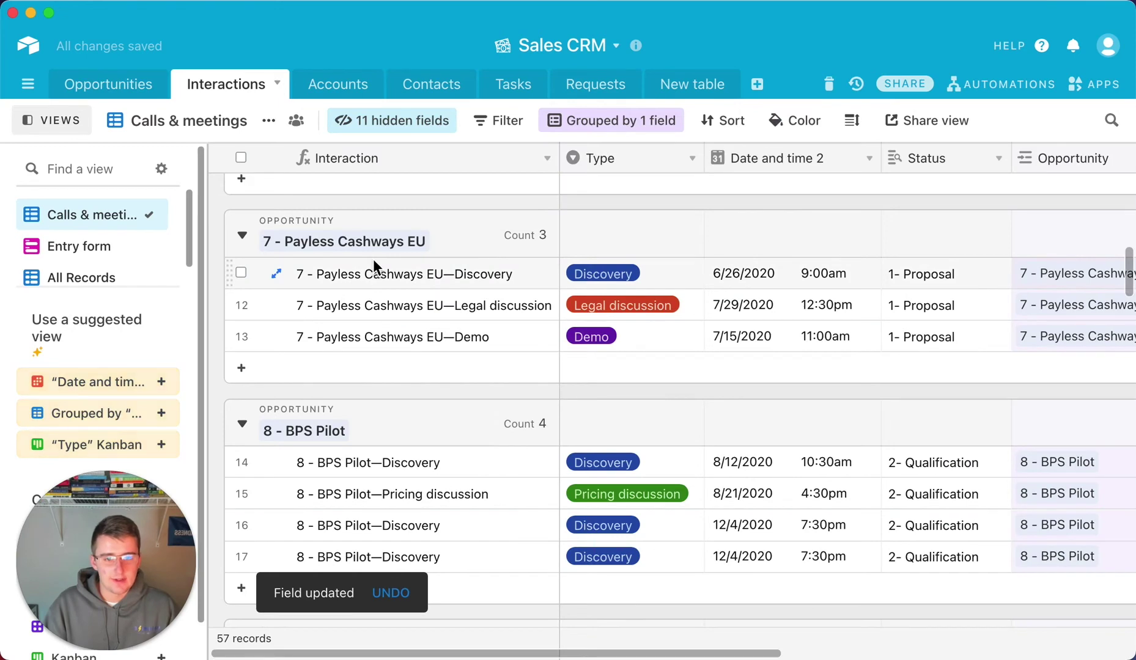
scroll(373, 259, up, 10)
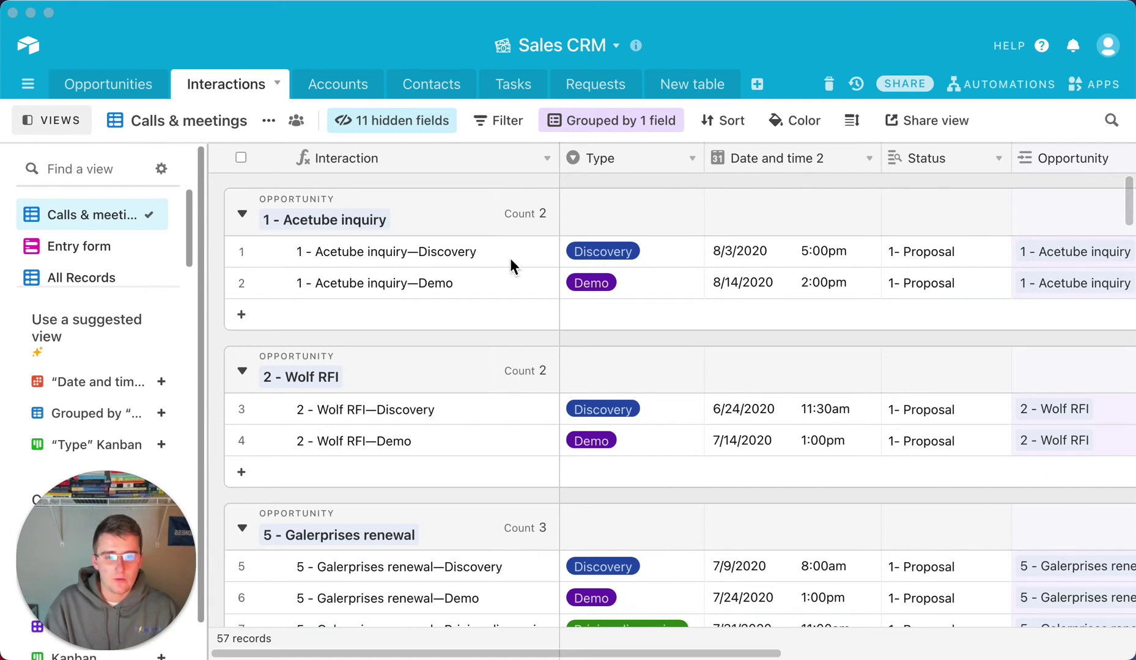
Restore the Opportunity name formula in the Opportunities table to CONCATENATE(Name) and save the field.
click(136, 87)
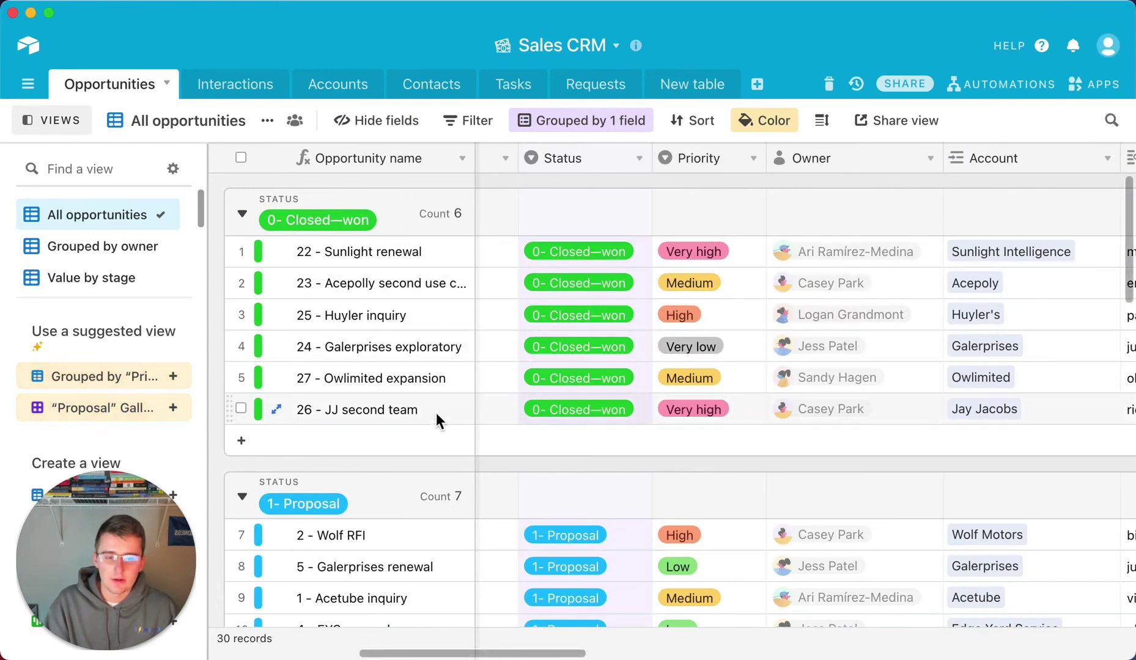
drag(520, 651, 304, 650)
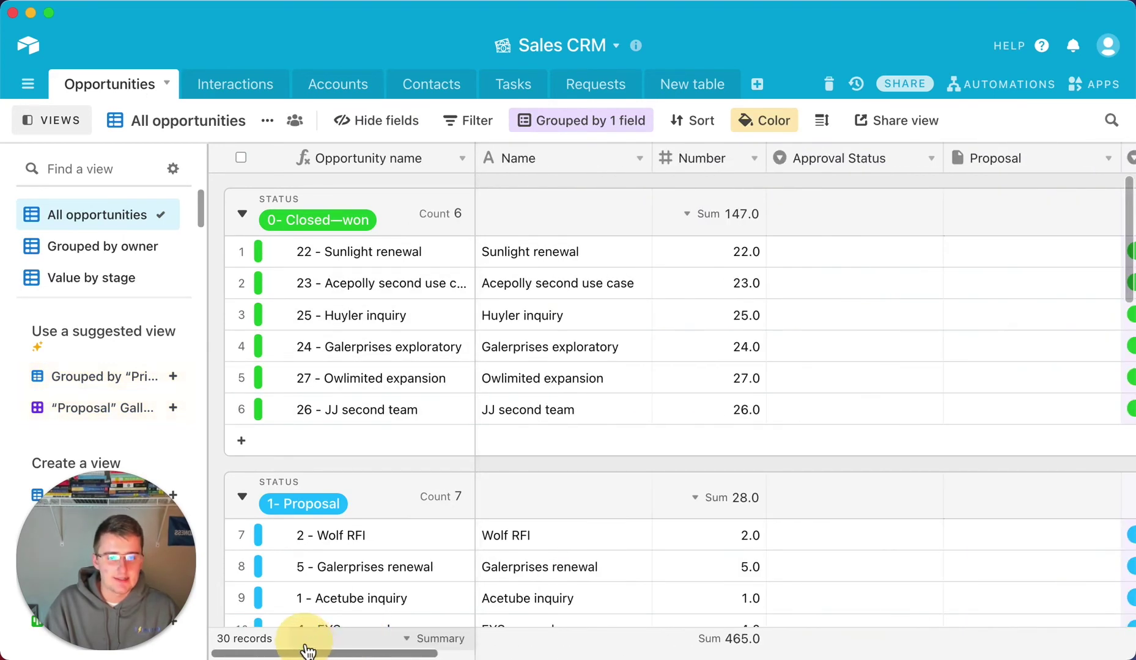
click(463, 158)
click(465, 189)
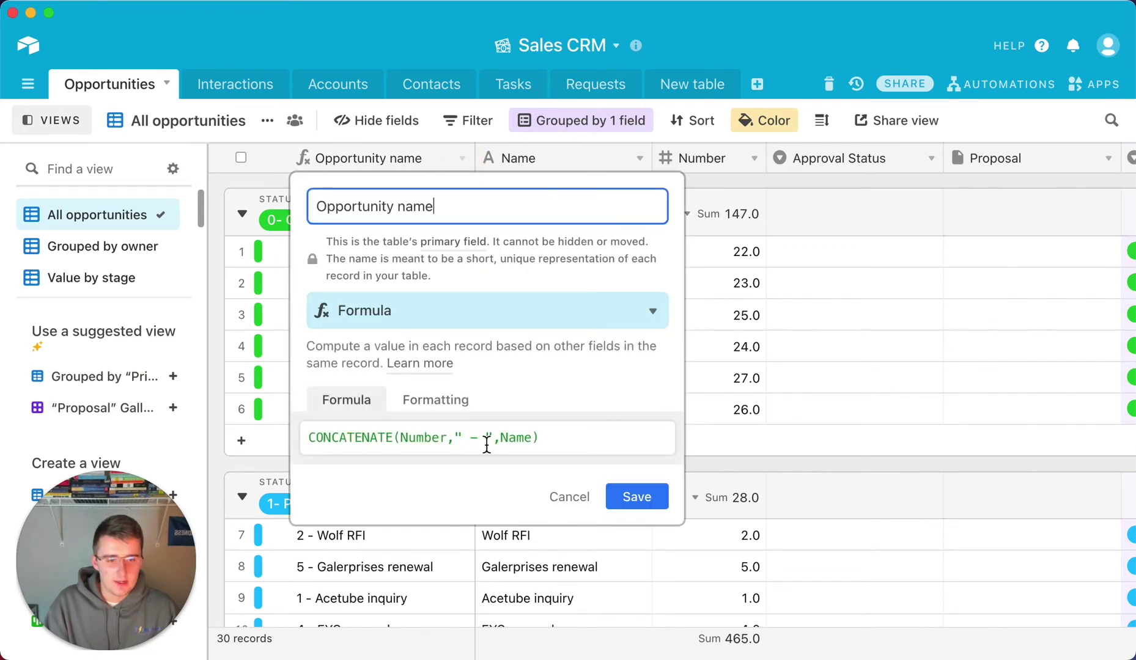
drag(495, 439, 395, 438)
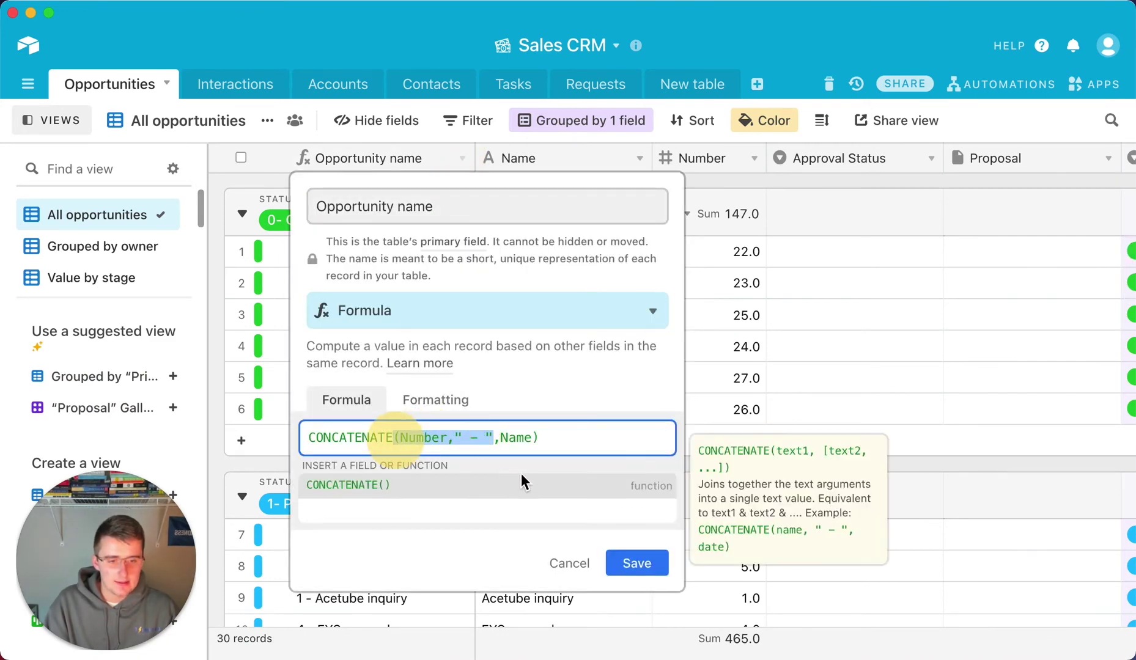
text(()
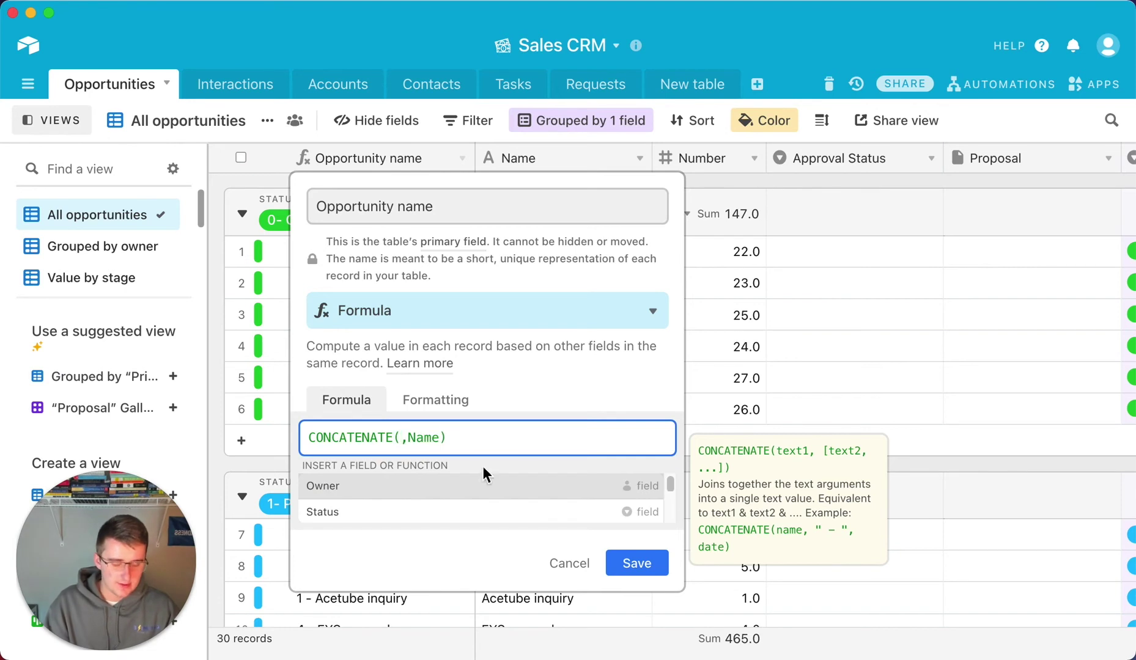
key(Delete)
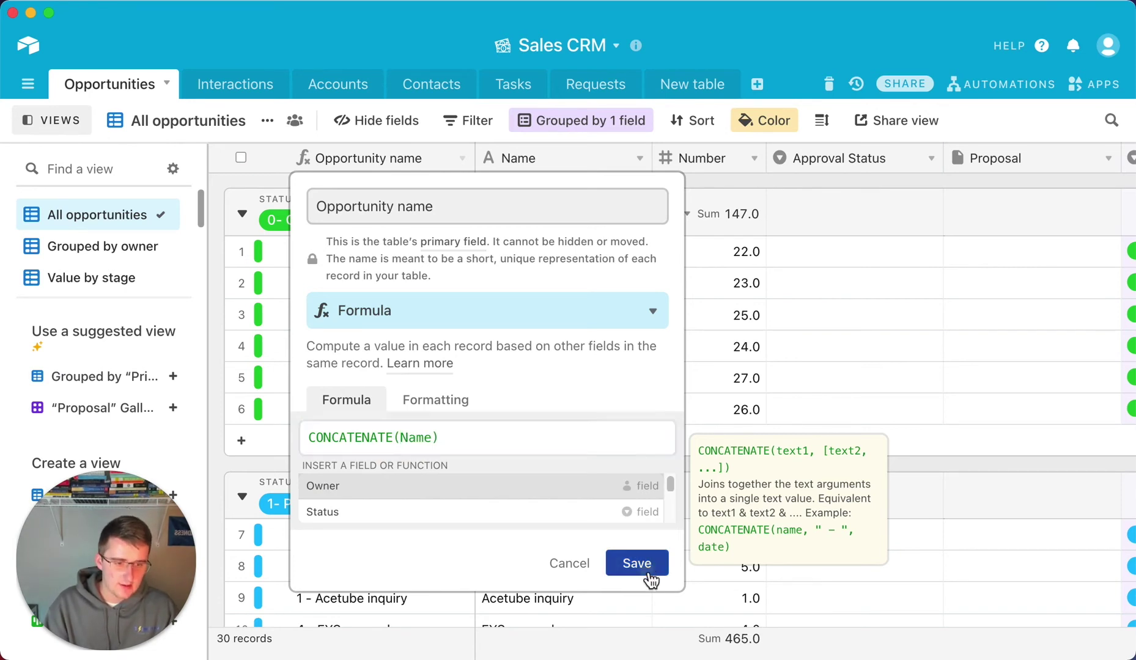
click(646, 563)
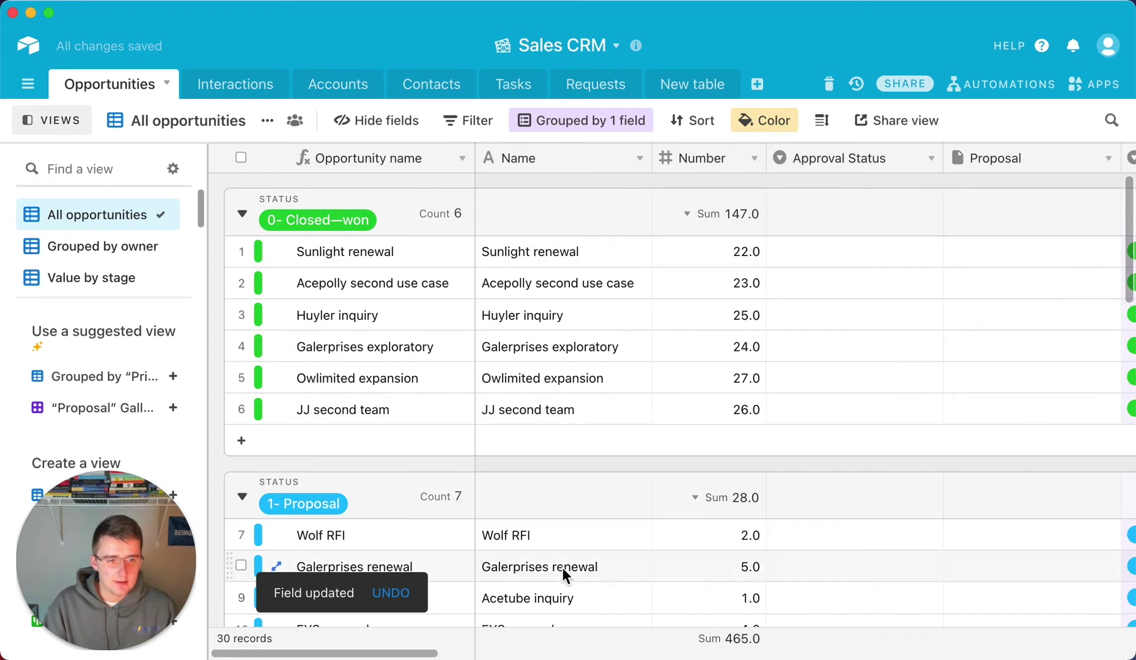
drag(425, 654, 425, 653)
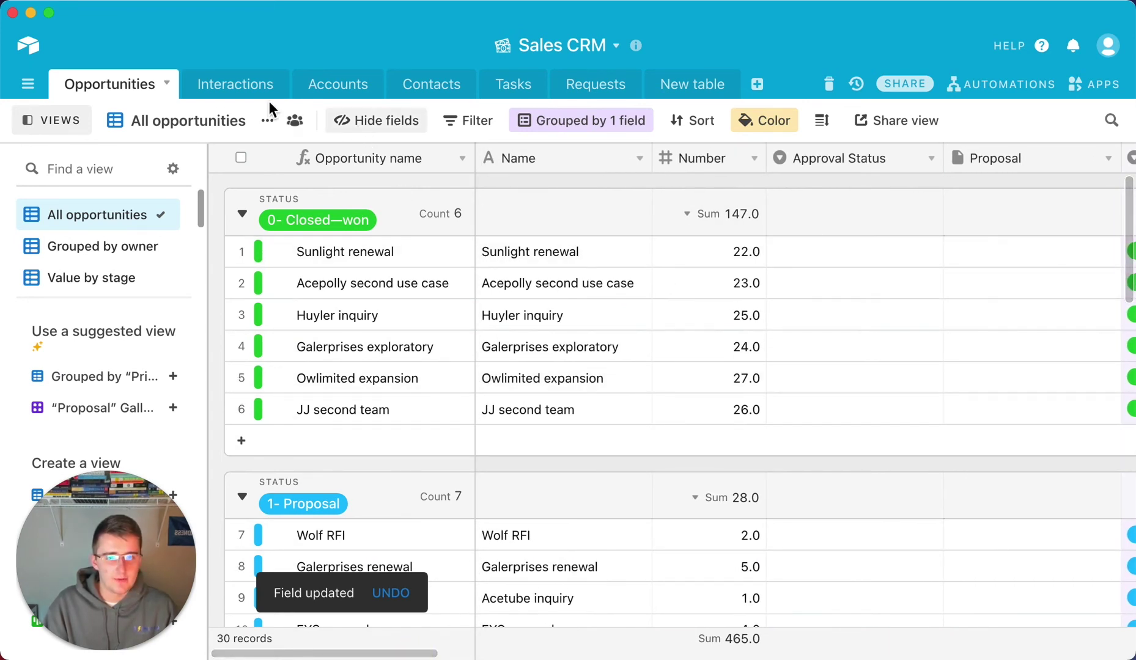
Add the Number field from Opportunities as a lookup field on the Interactions table's Opportunity link and bring it into view.
click(233, 85)
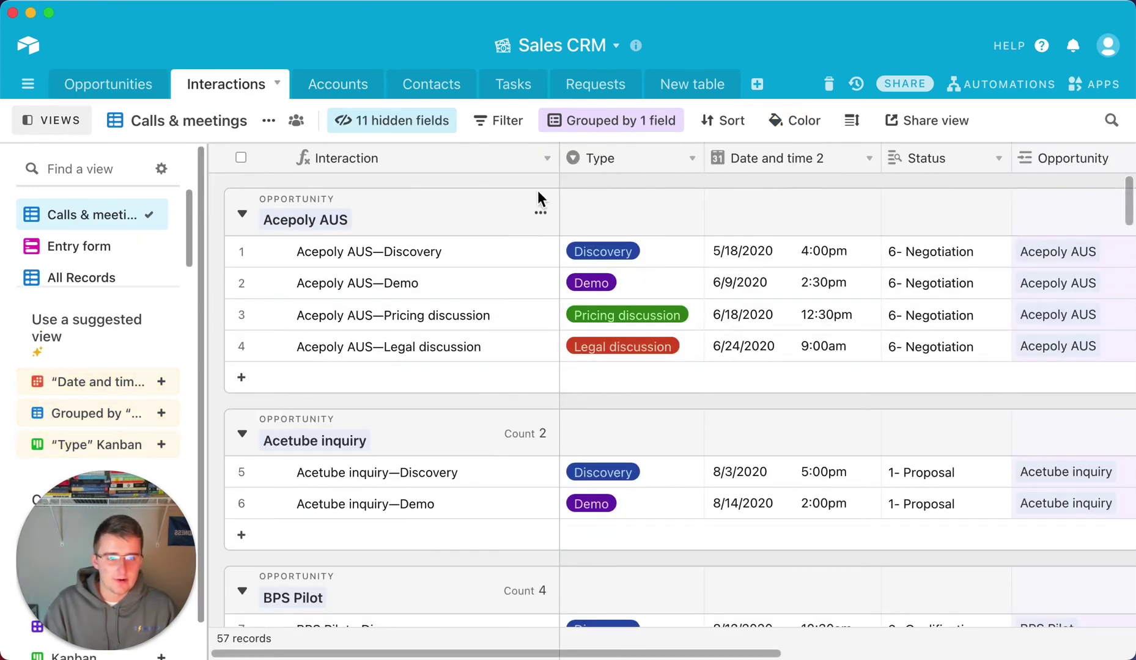
click(1071, 155)
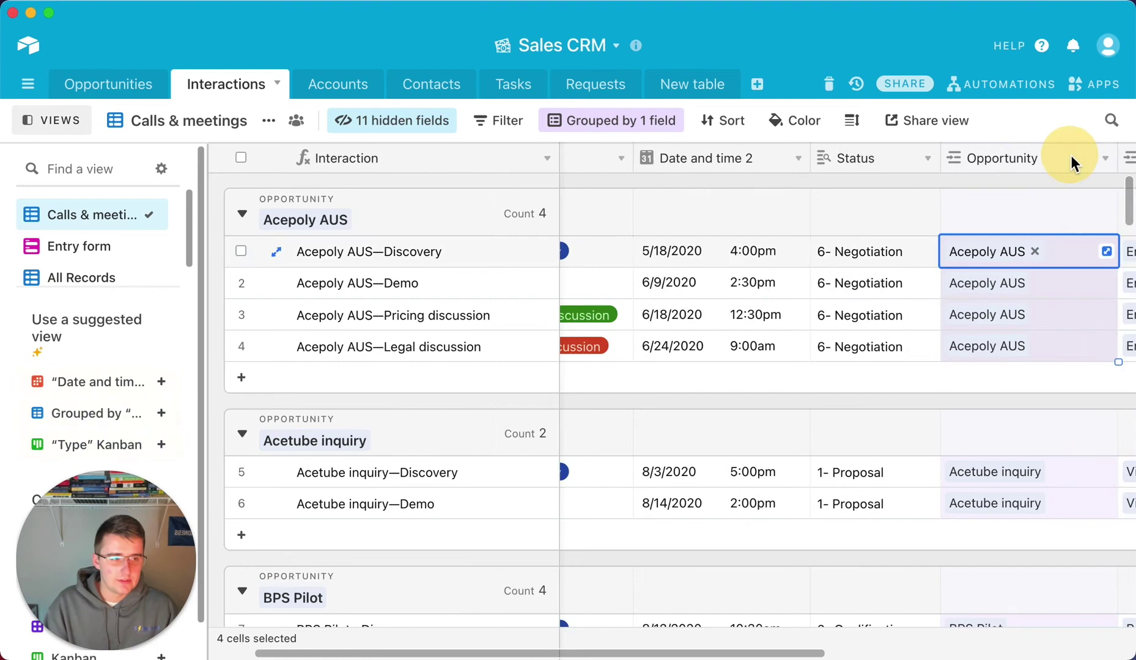
click(1105, 158)
click(1042, 263)
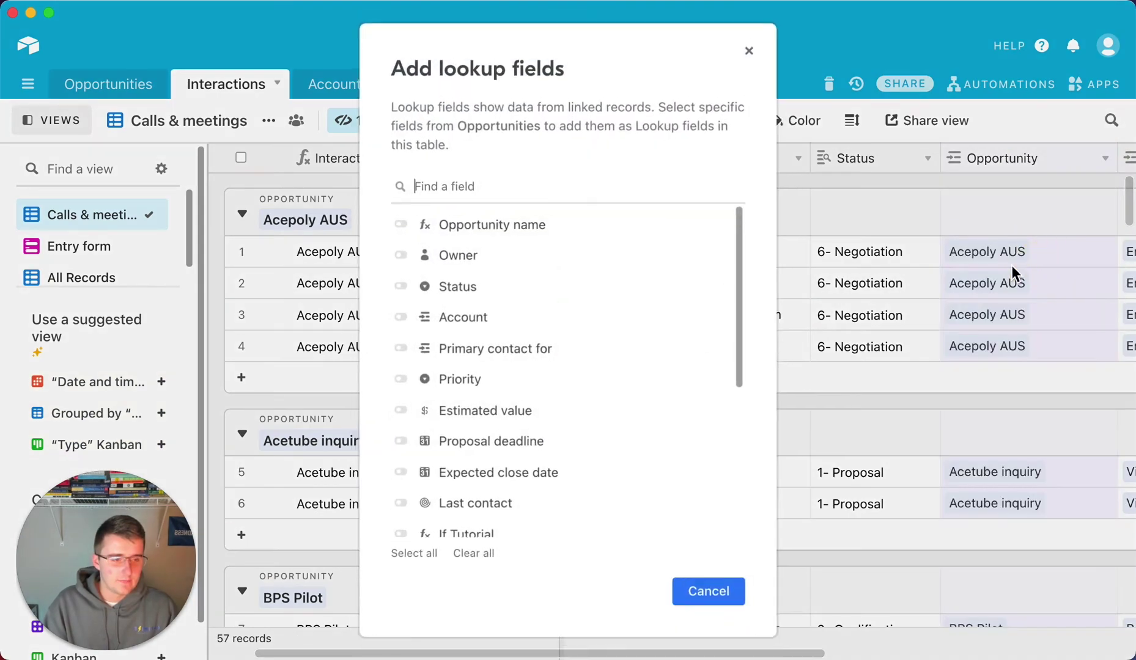
scroll(405, 441, down, 3)
scroll(404, 444, down, 4)
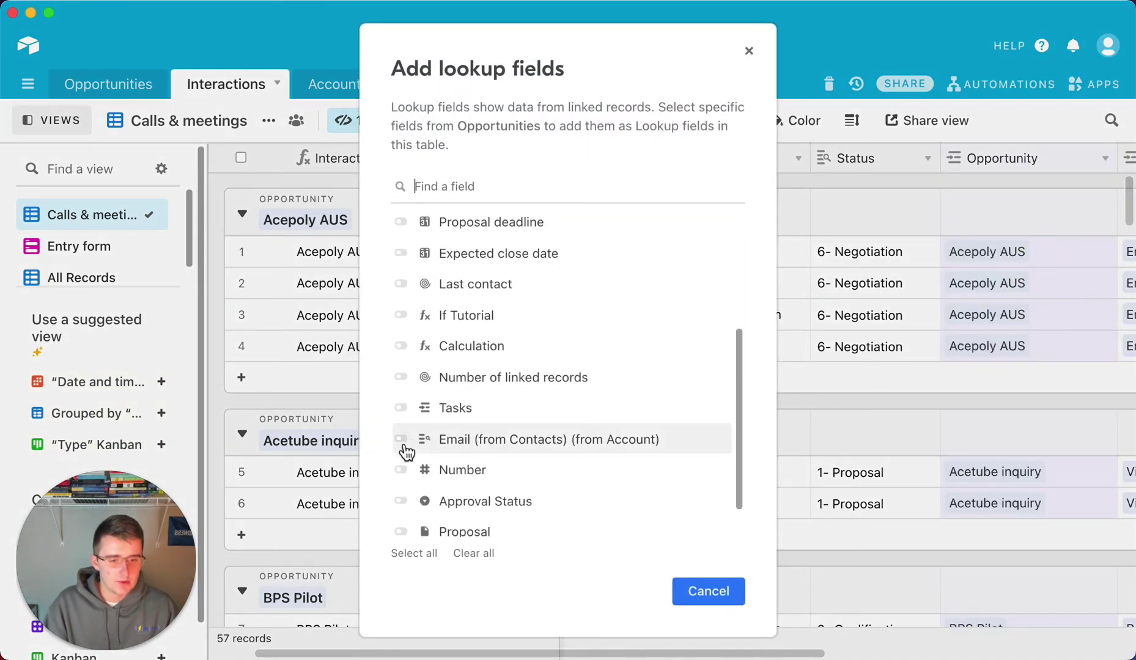
click(402, 466)
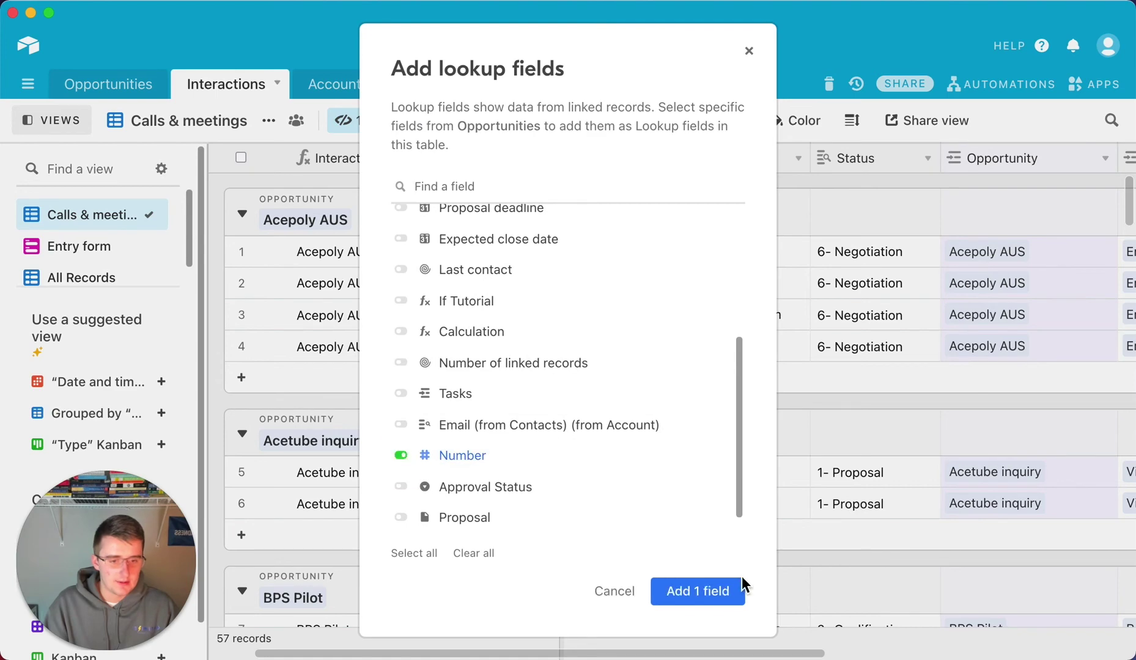
click(701, 598)
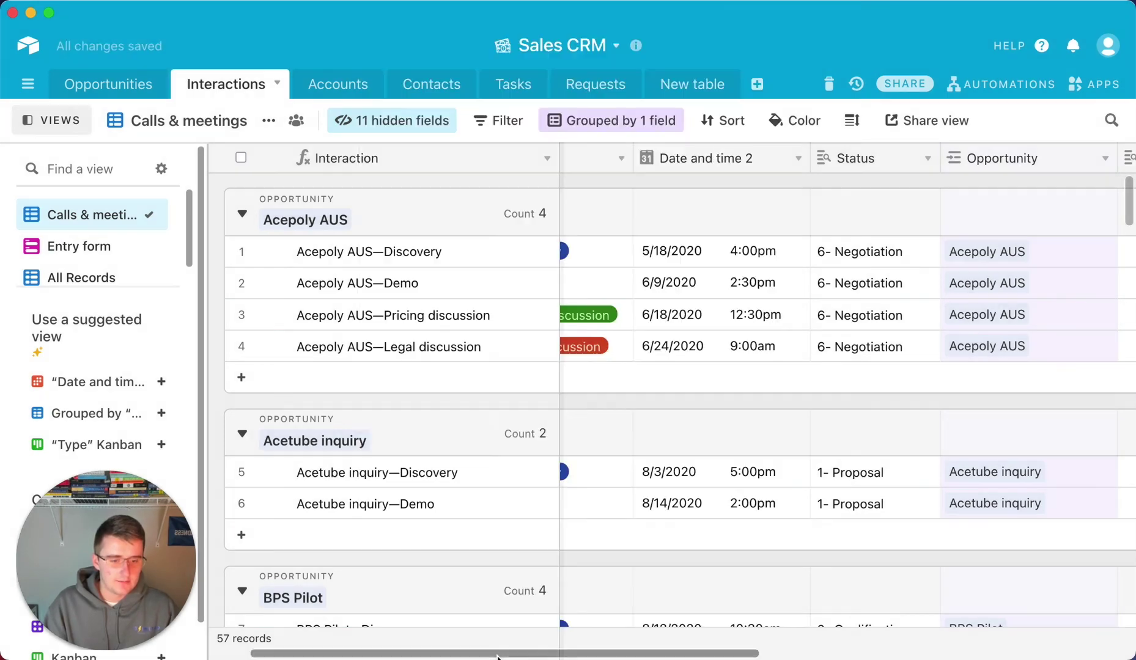
drag(495, 653, 641, 653)
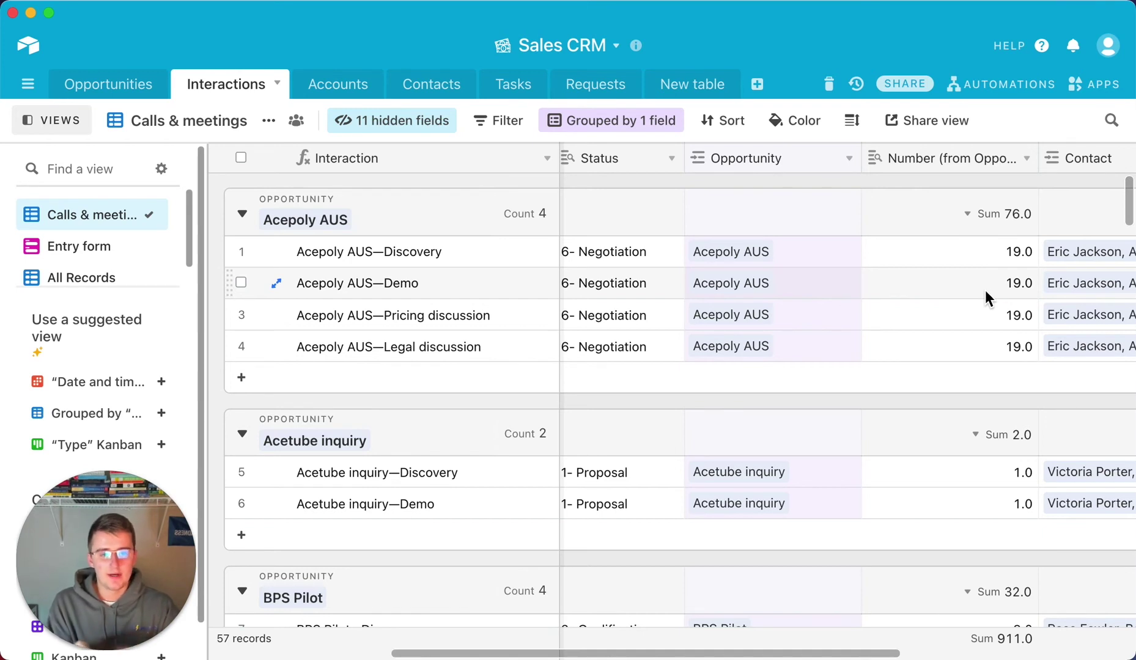
Insert a new formula field directly after the Number (from Opportunity) lookup in the Interactions table.
right_click(1001, 161)
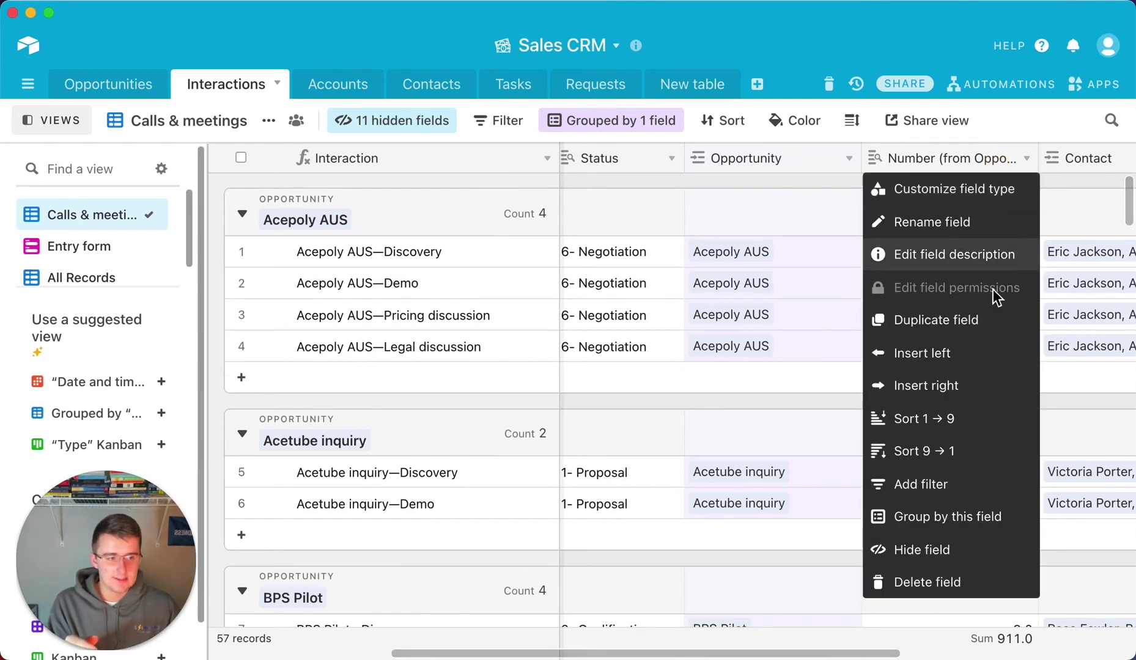
click(972, 395)
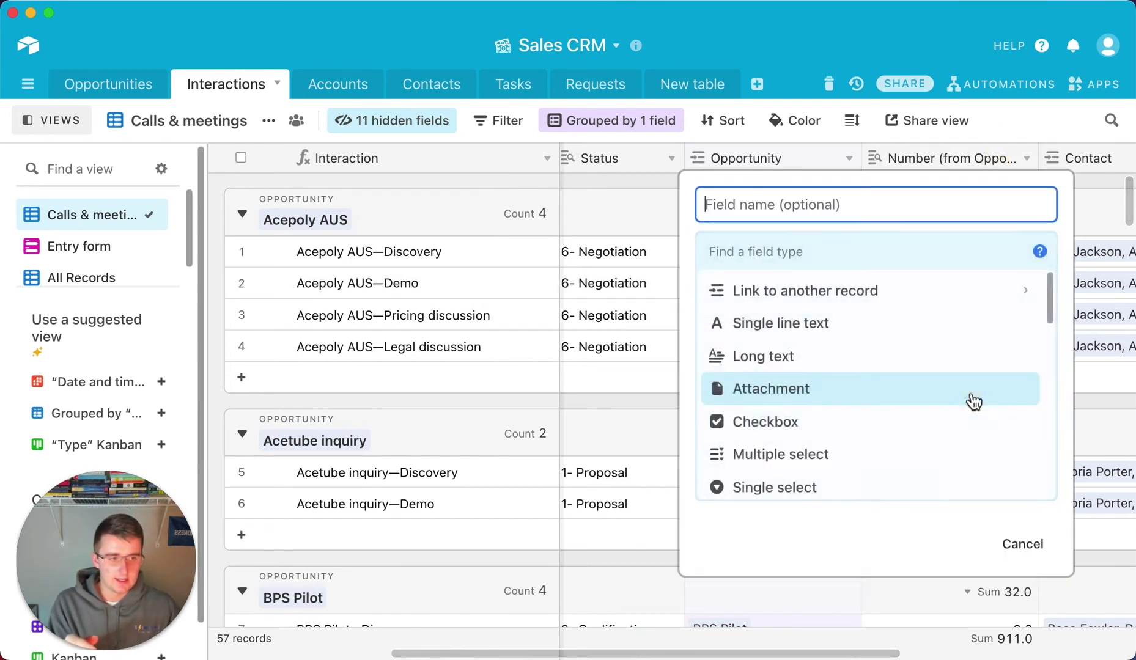
scroll(921, 363, down, 2)
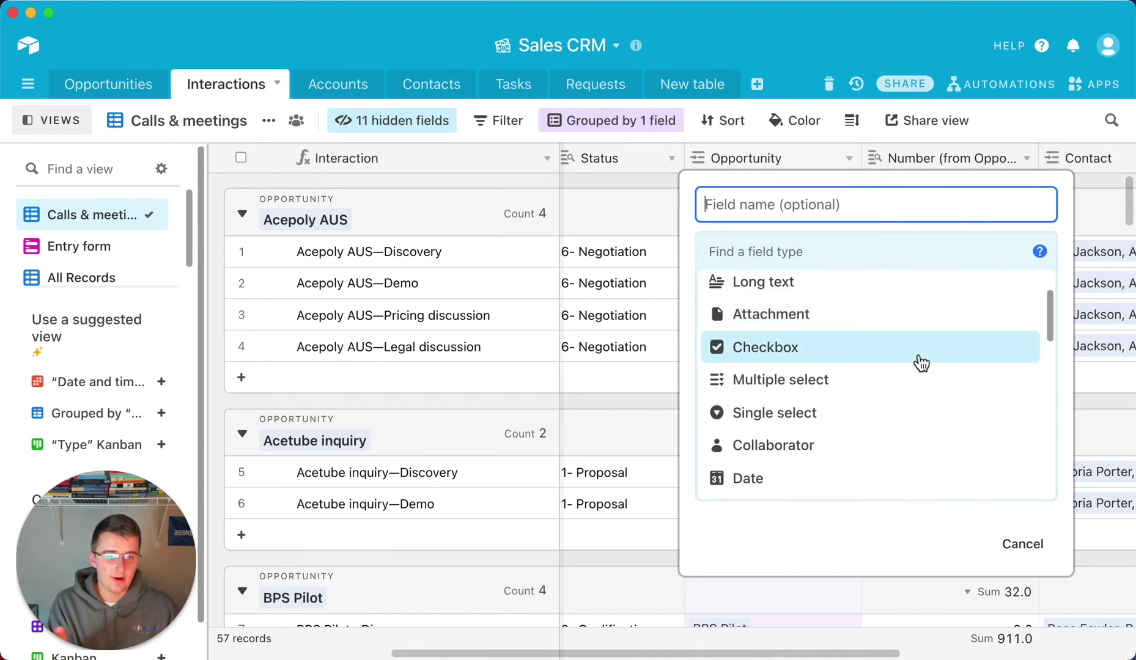
scroll(921, 363, down, 3)
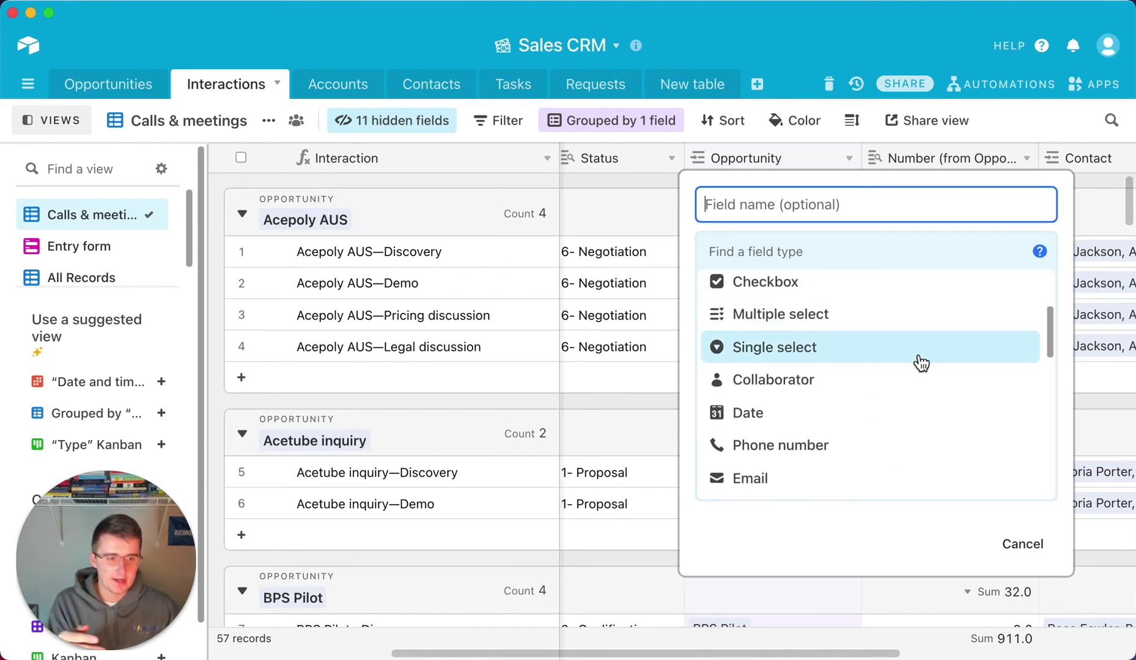
scroll(918, 361, down, 3)
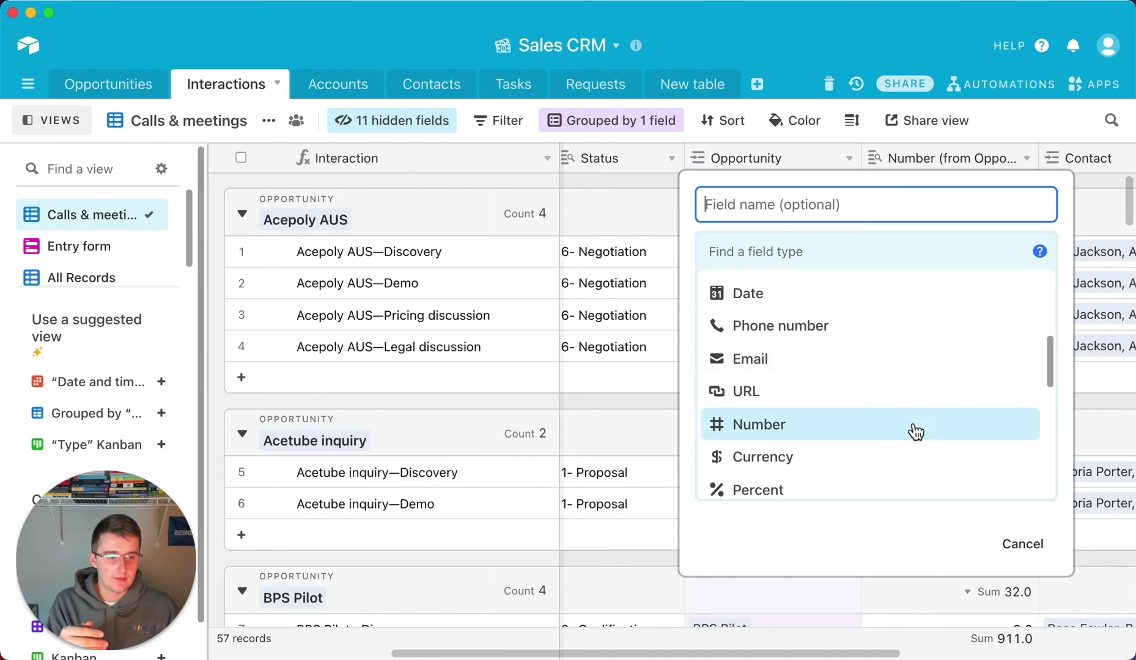
scroll(914, 460, down, 5)
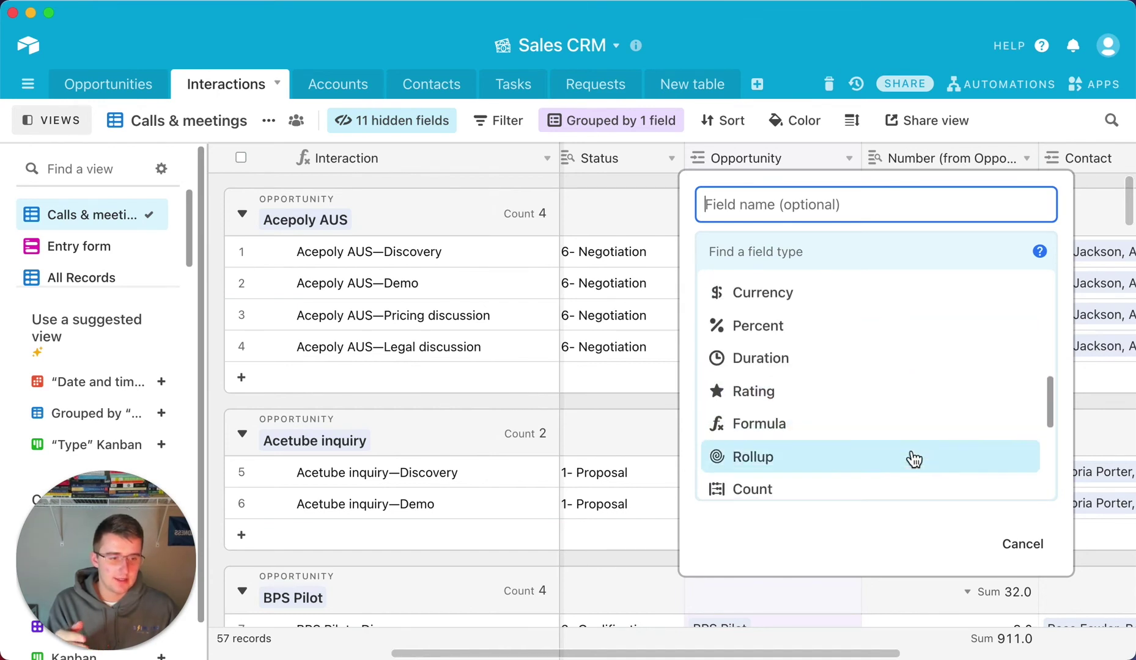
click(855, 432)
click(839, 386)
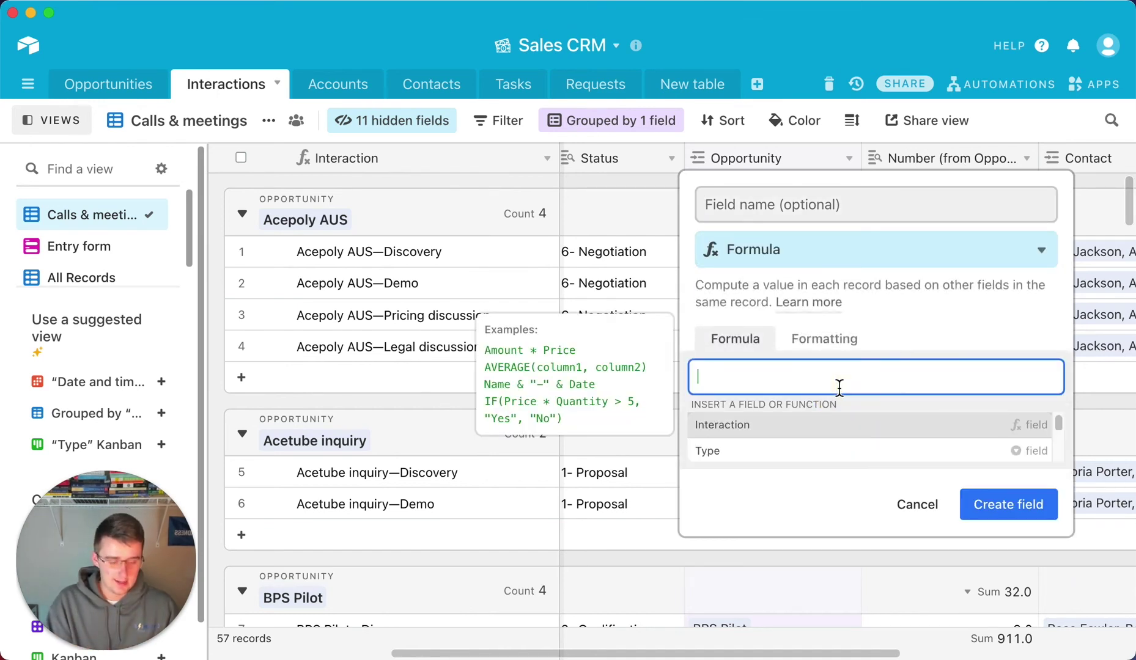
Create the field with formula CONCATENATE({Number (from Opportunity)}," - ",Opportunity) and hide the Number (from Opportunity) lookup.
text(conc)
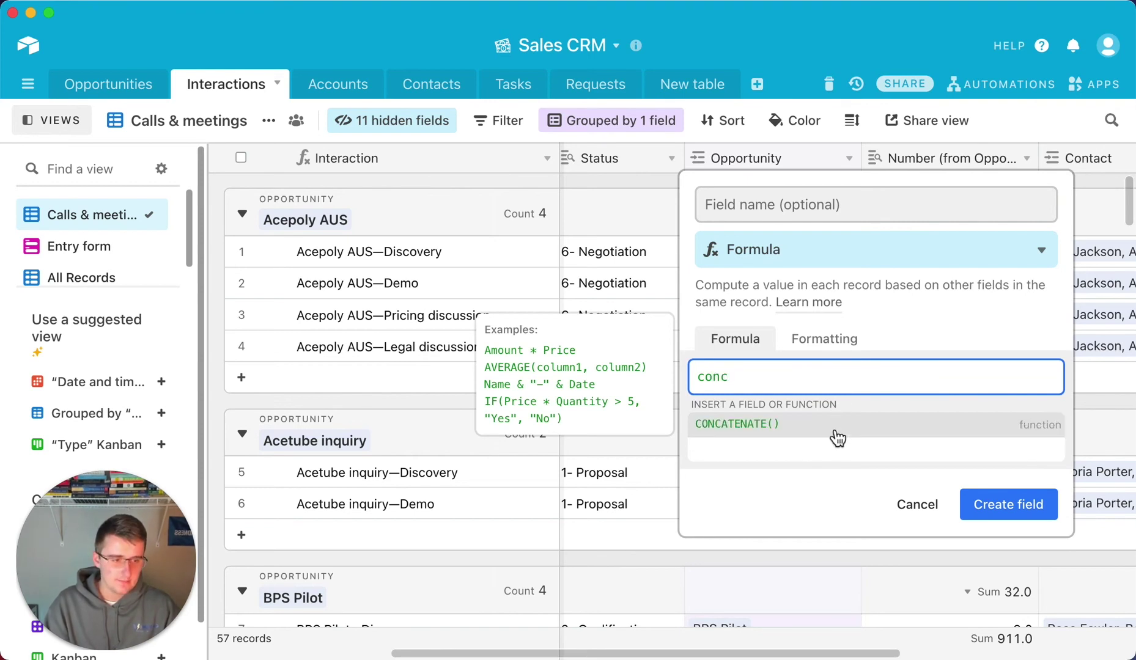
click(836, 438)
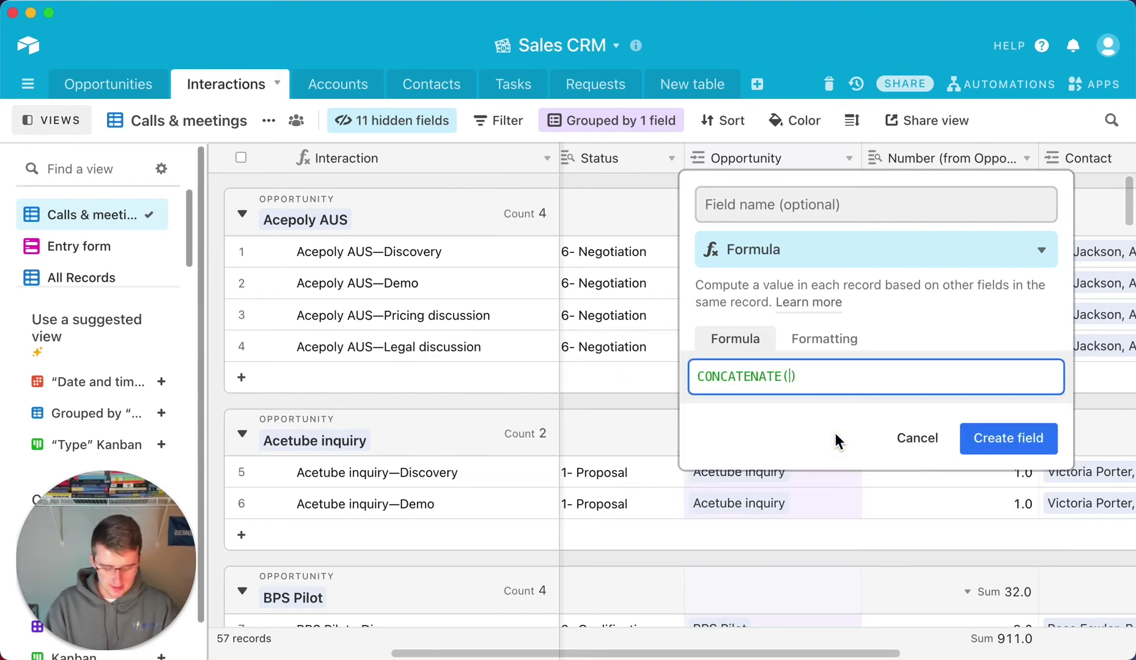
text(num)
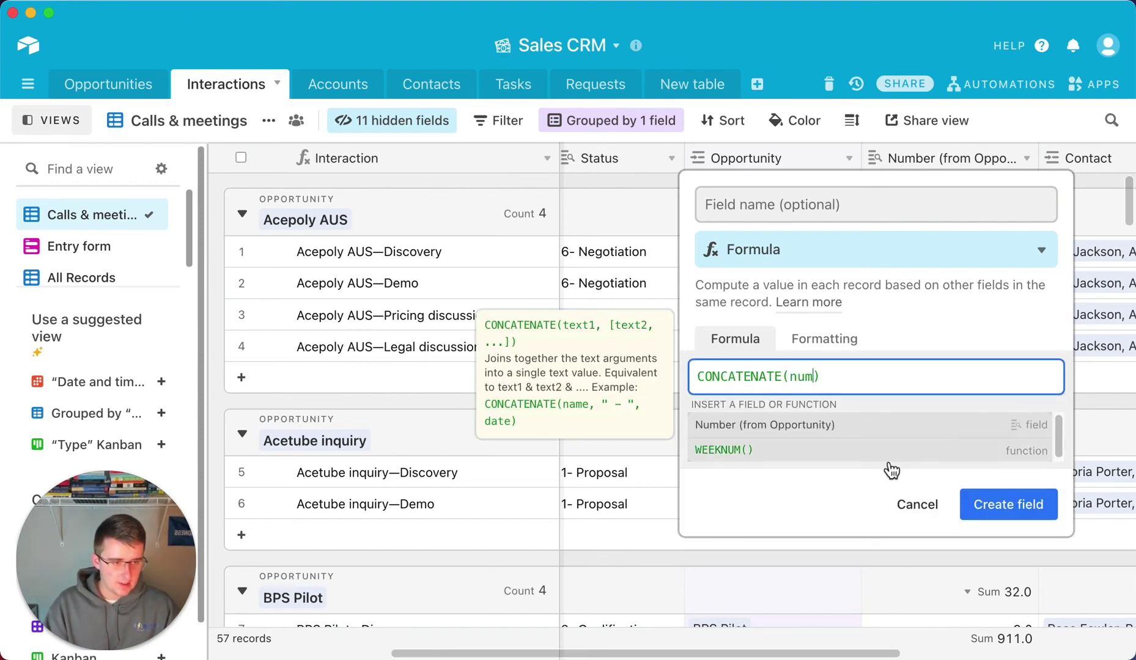
click(893, 432)
text(,")
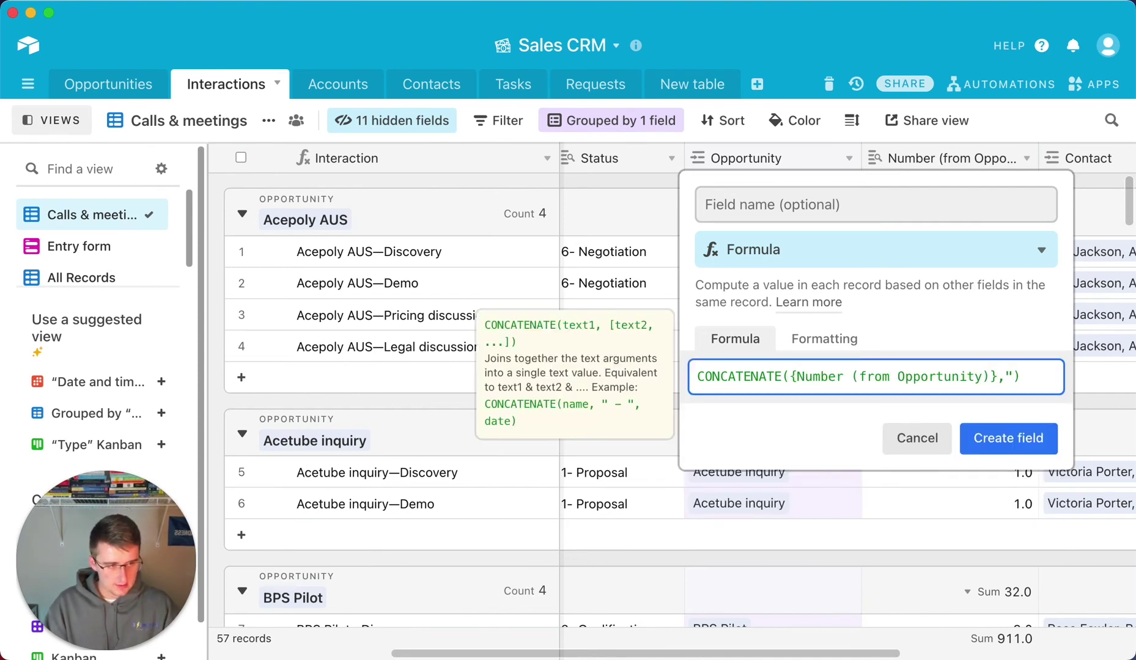
text( - ")
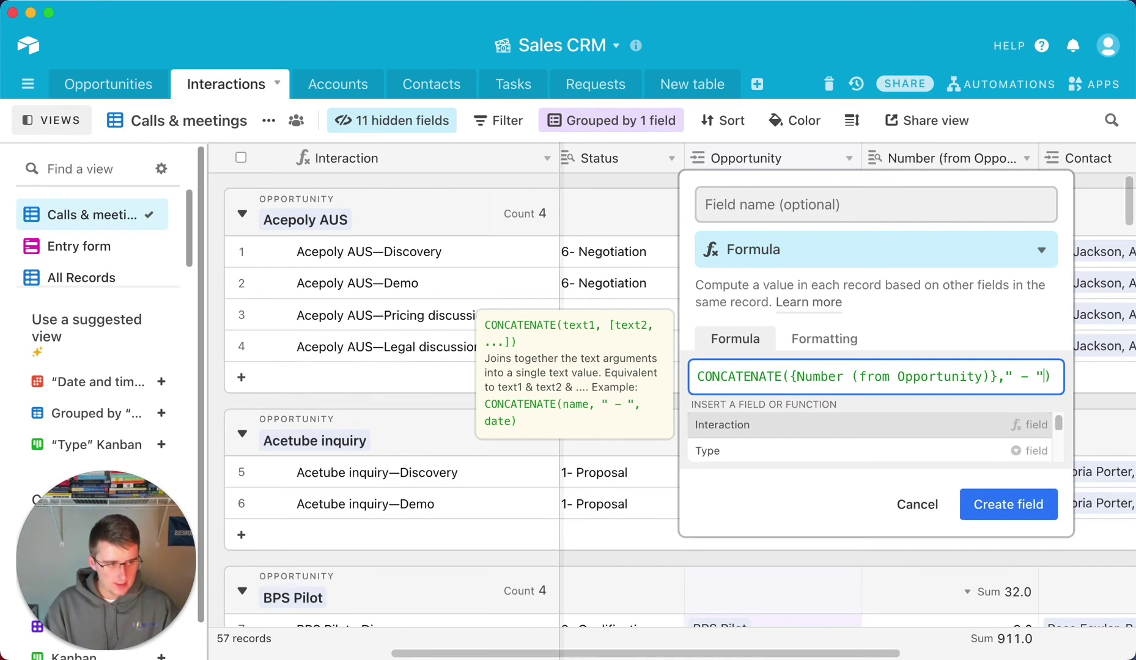
text(,opp)
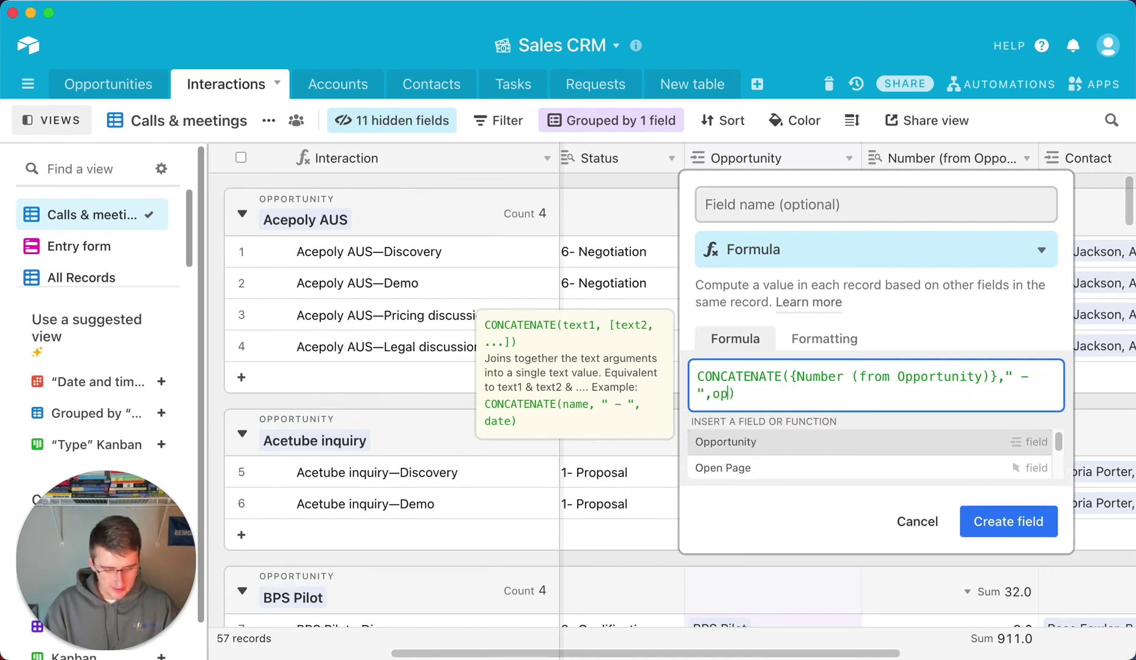
click(879, 448)
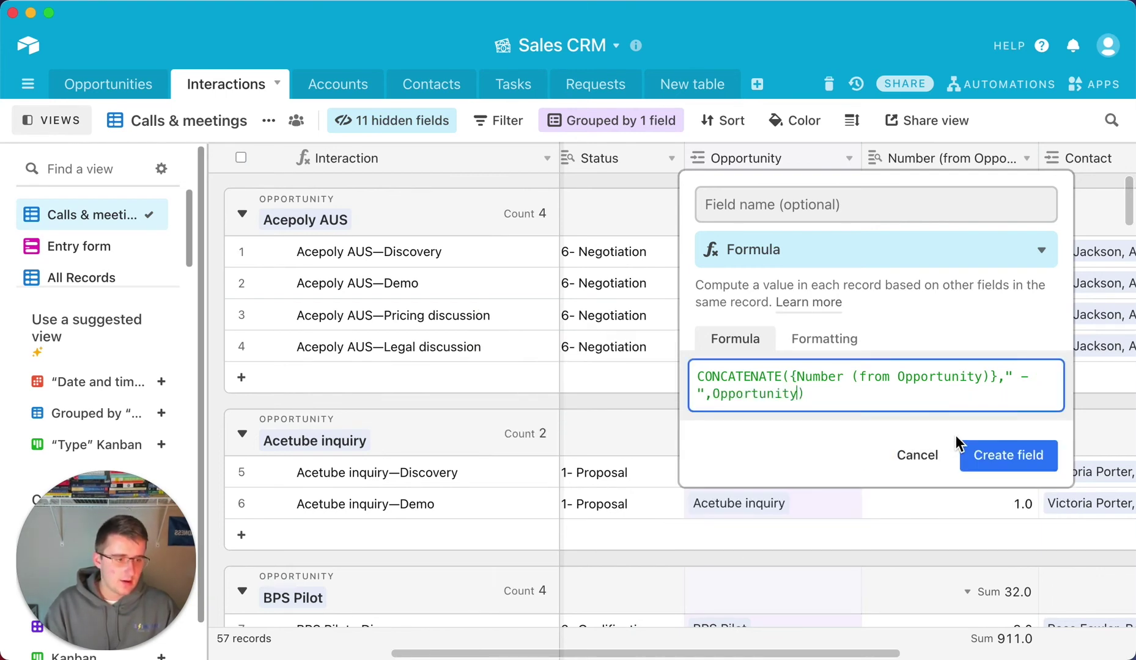
click(1012, 454)
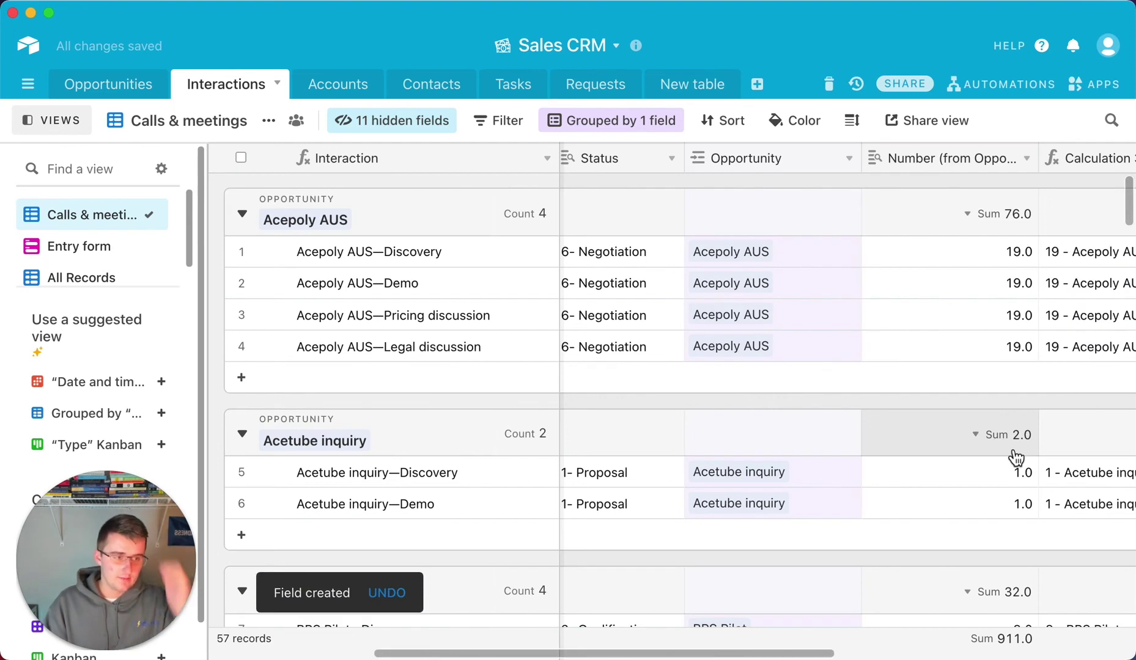
right_click(925, 164)
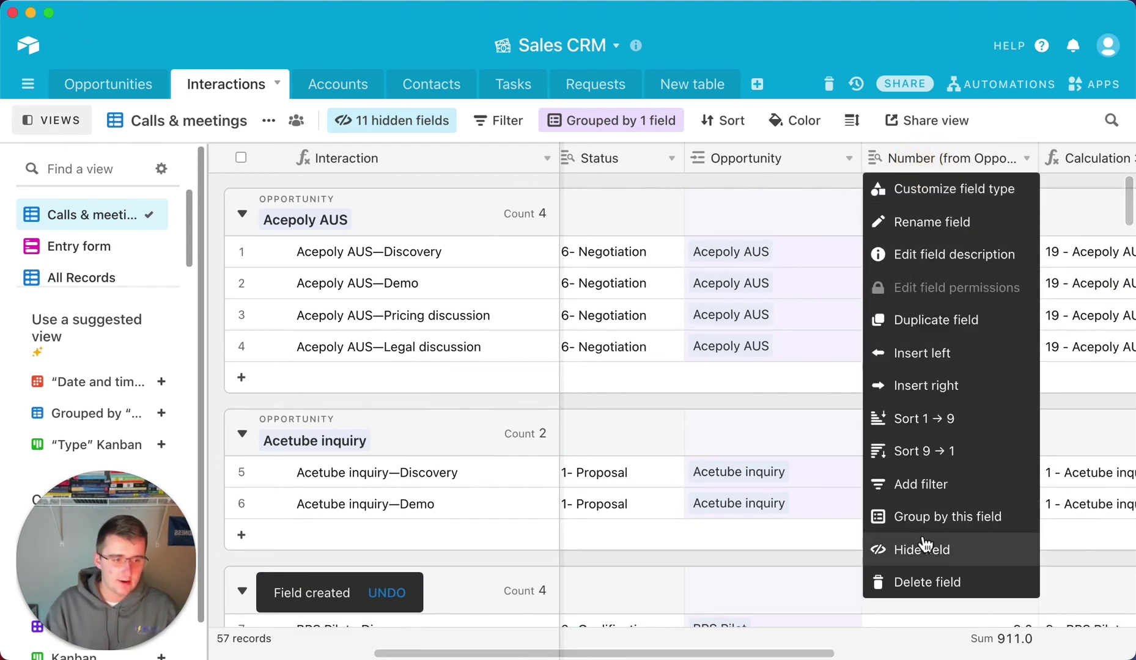
click(926, 546)
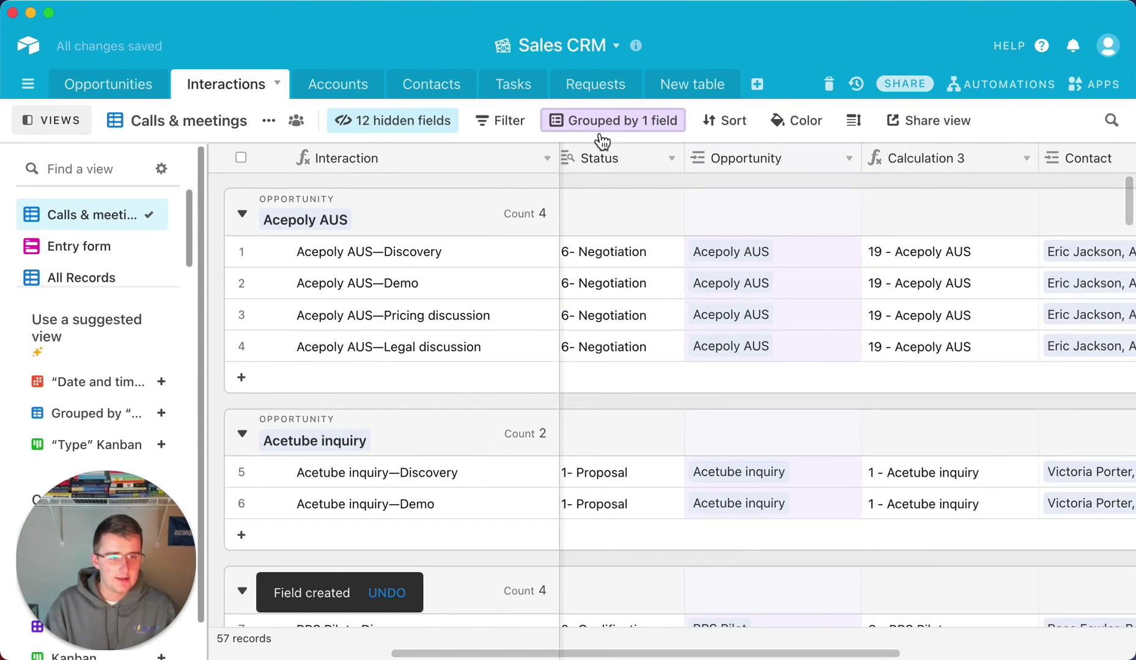
Replace the Opportunity grouping of the Calls & meetings view with grouping by the Calculation 3 formula field.
click(619, 120)
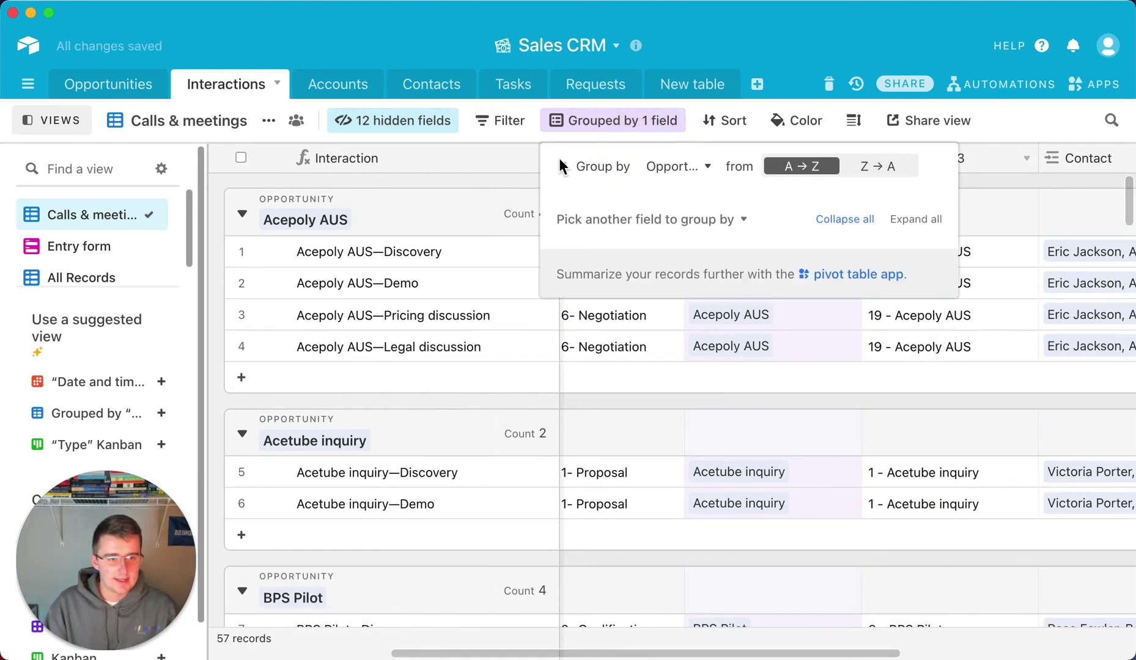
click(562, 166)
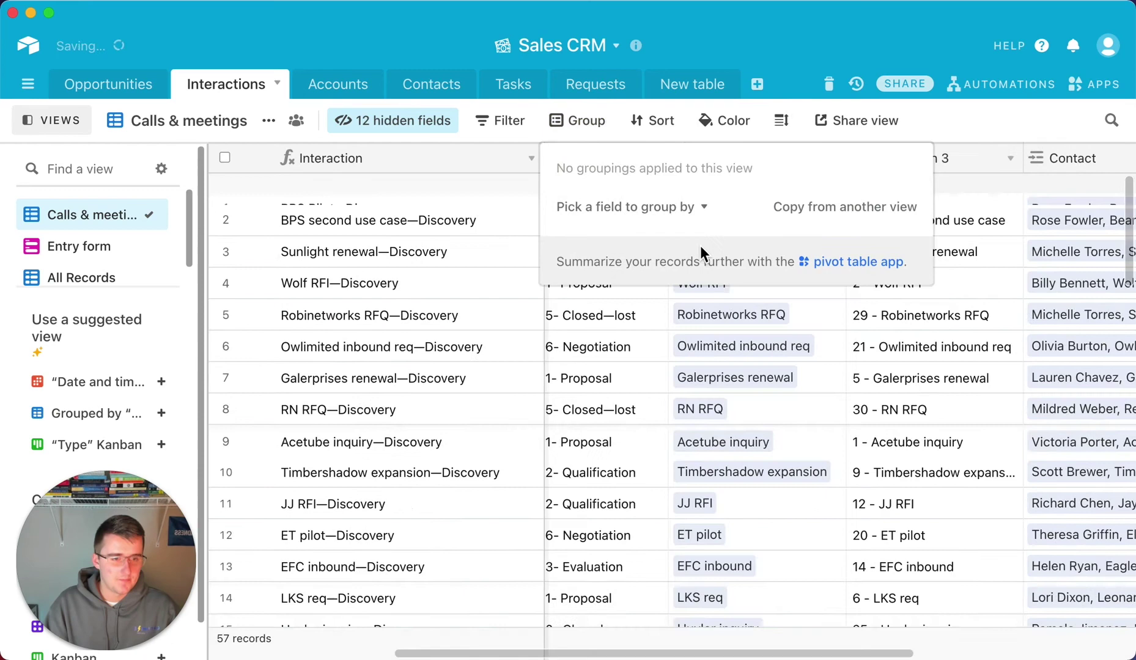
click(689, 208)
scroll(666, 355, down, 3)
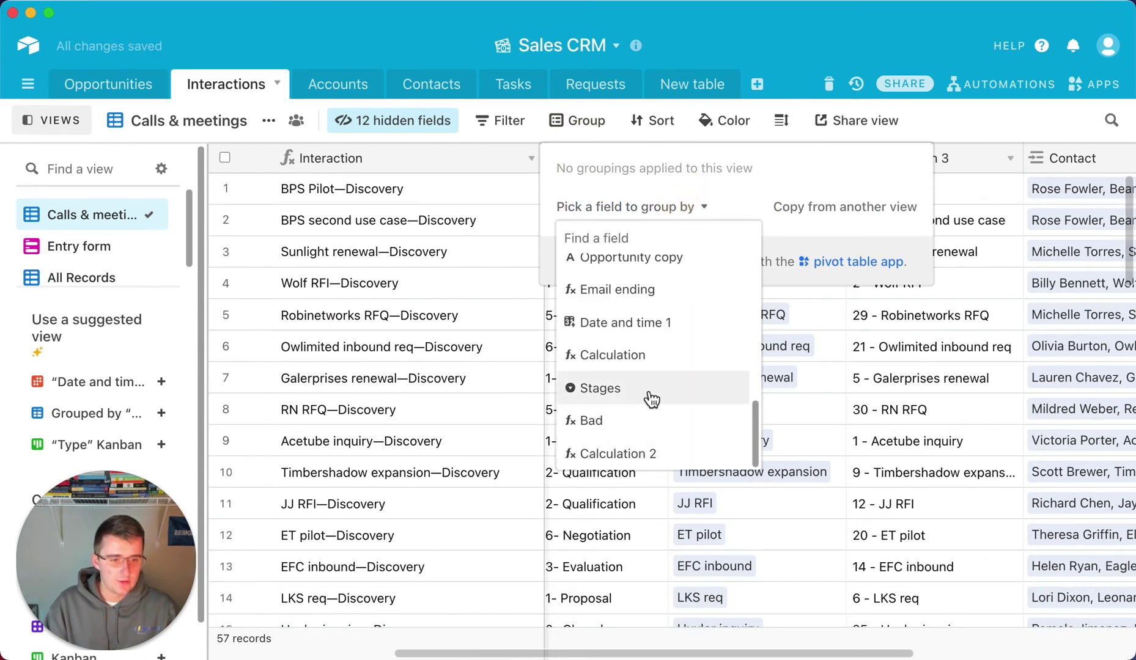
scroll(652, 395, up, 3)
scroll(665, 322, up, 3)
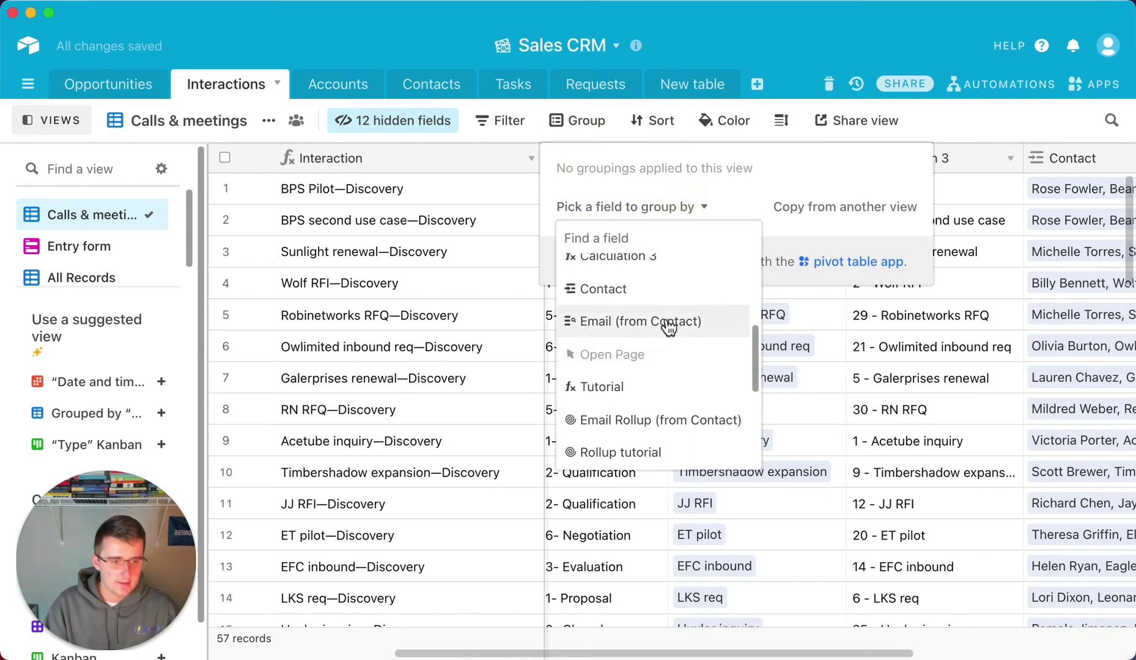
click(663, 228)
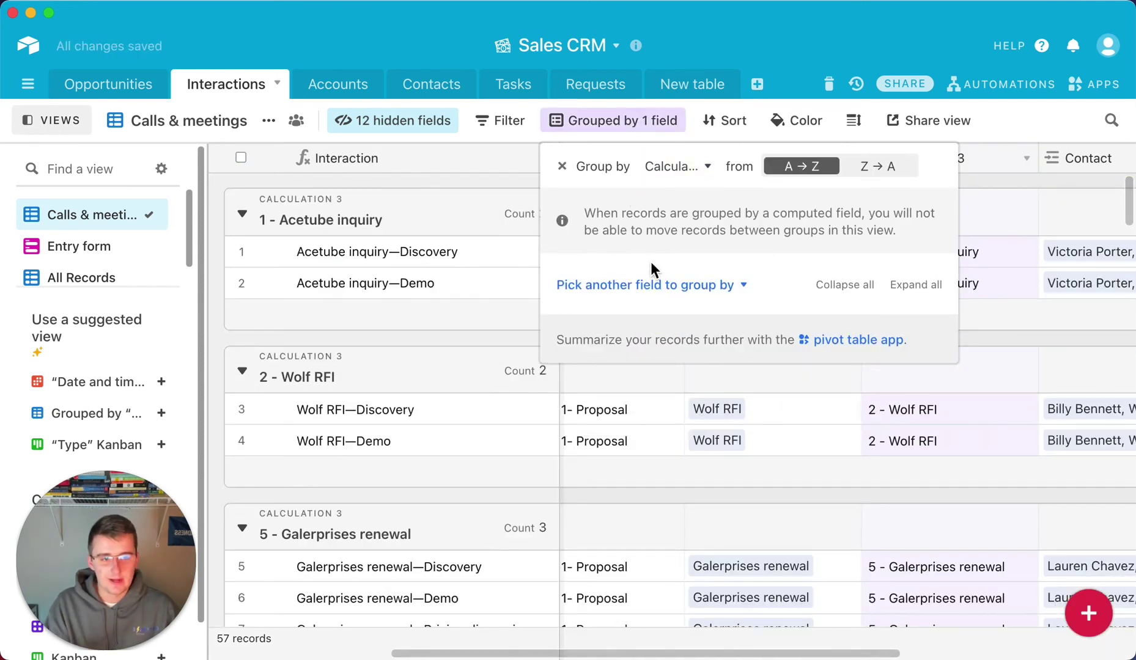
click(219, 287)
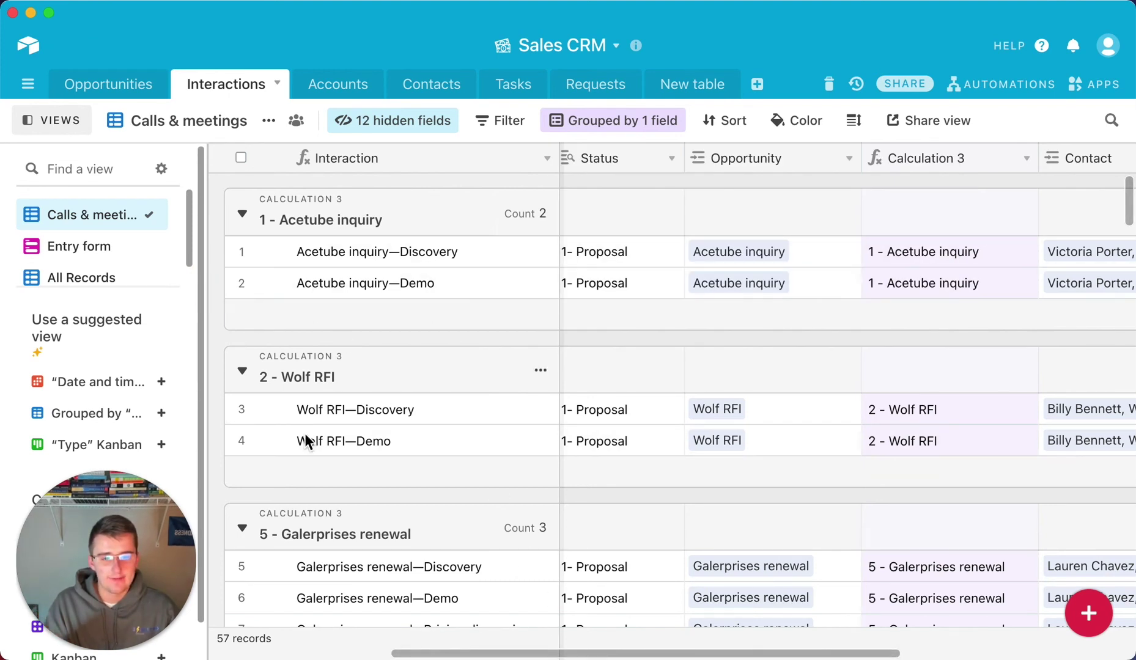
Hide the Calculation 3 field in the Calls & meetings view while keeping the grouping based on it.
drag(475, 653, 545, 655)
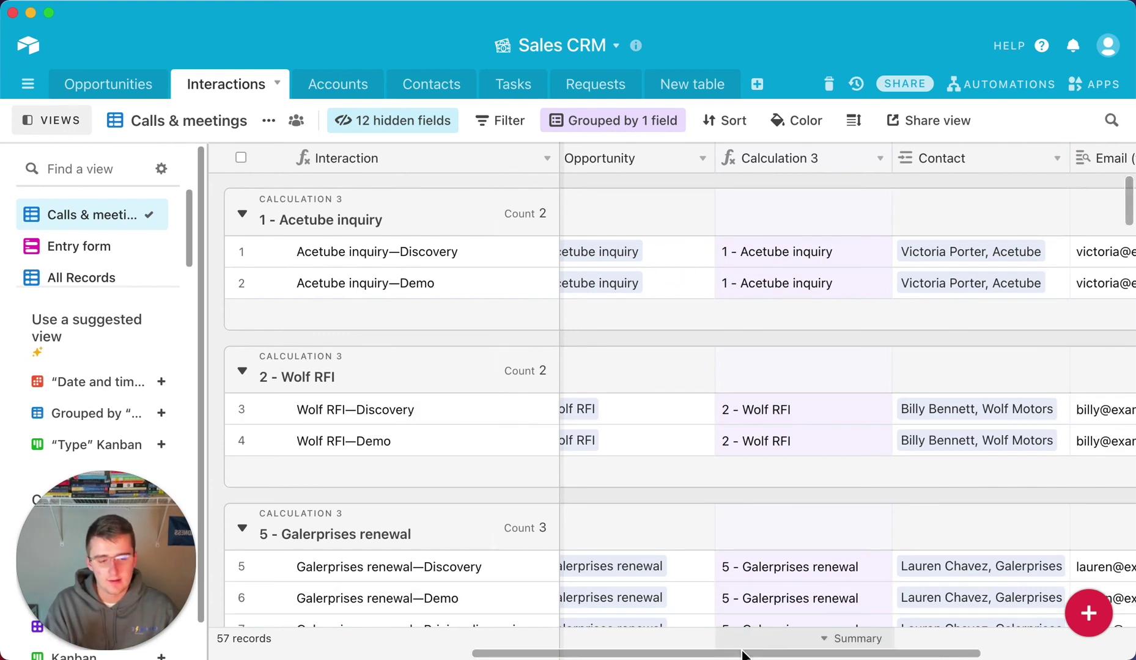
drag(743, 654, 723, 655)
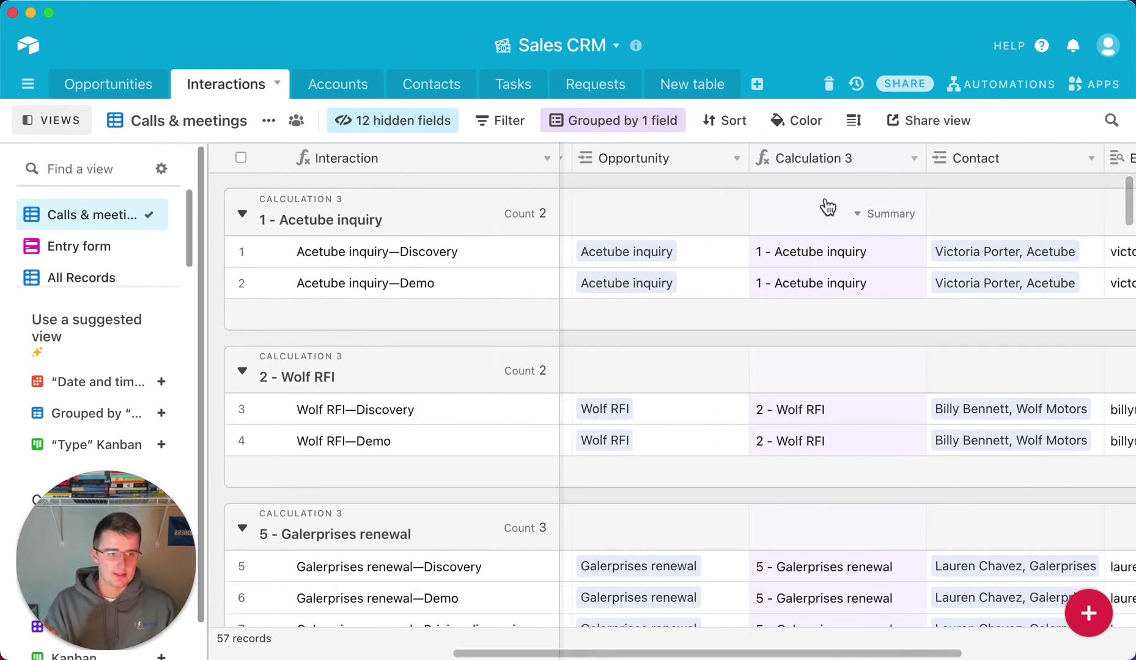
right_click(873, 166)
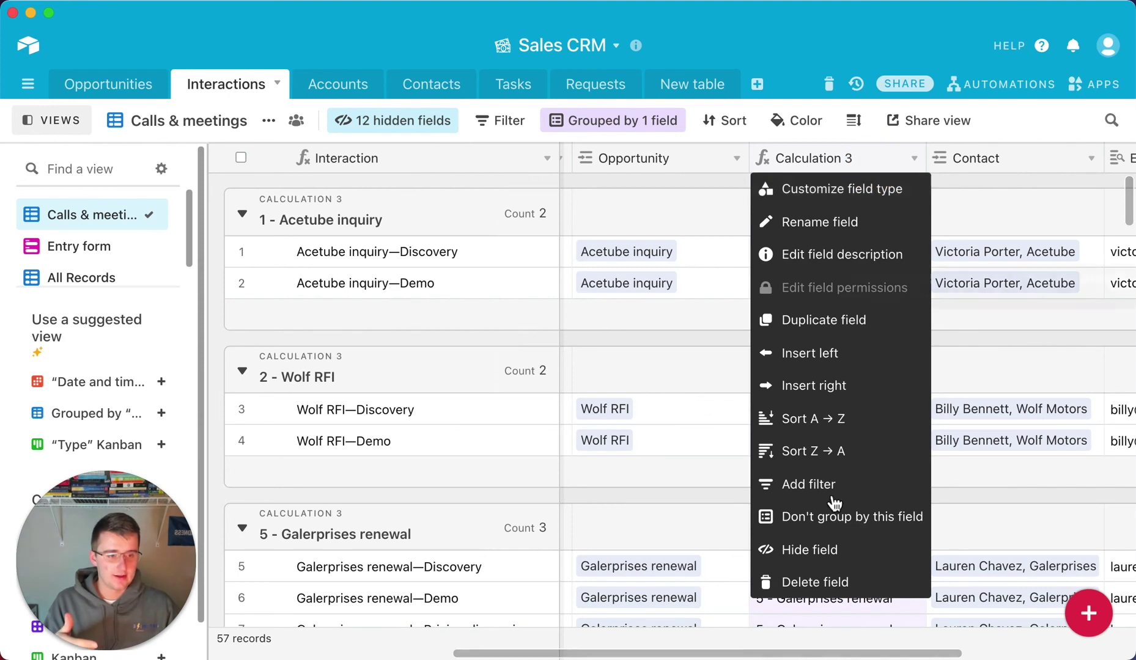
click(436, 124)
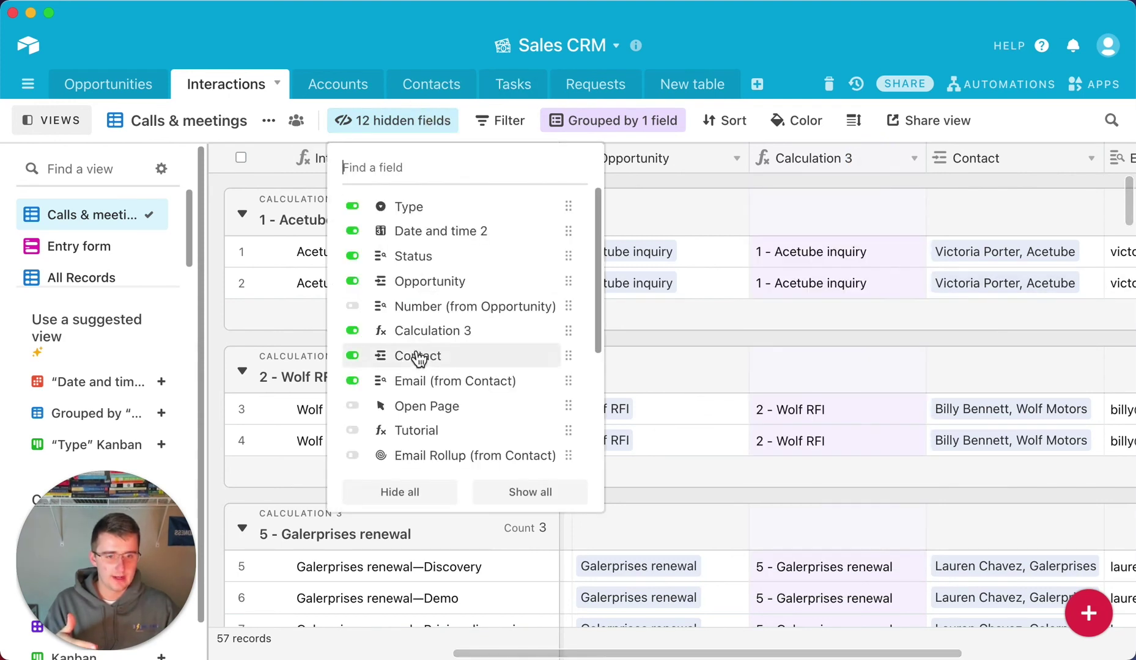
scroll(389, 329, down, 4)
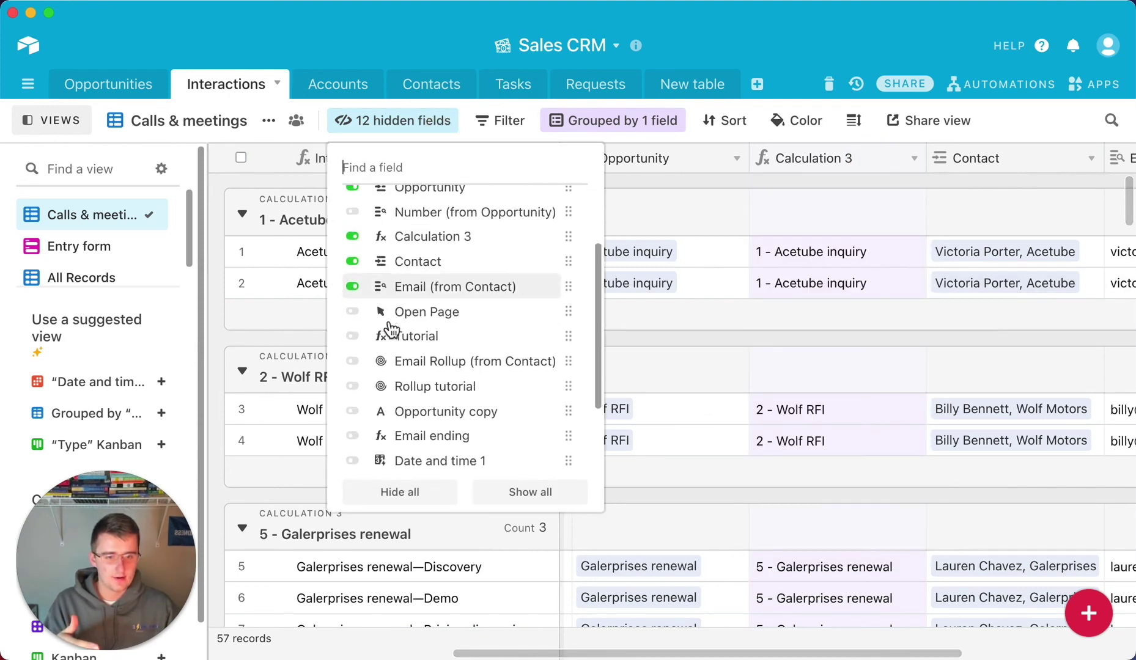
scroll(390, 330, up, 3)
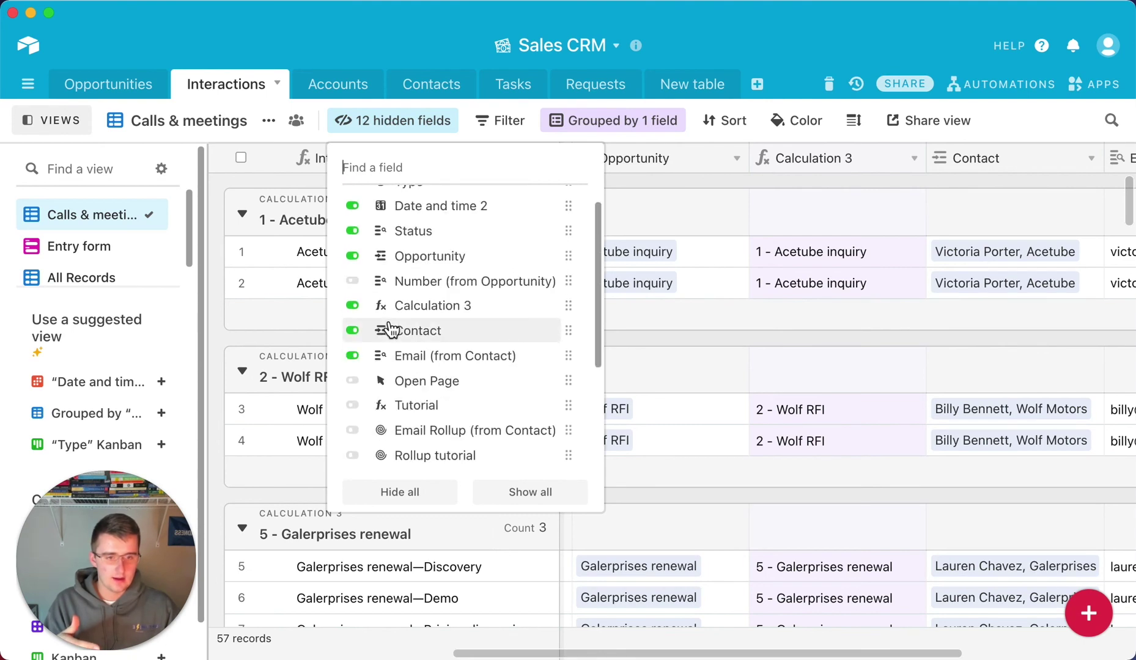
click(353, 305)
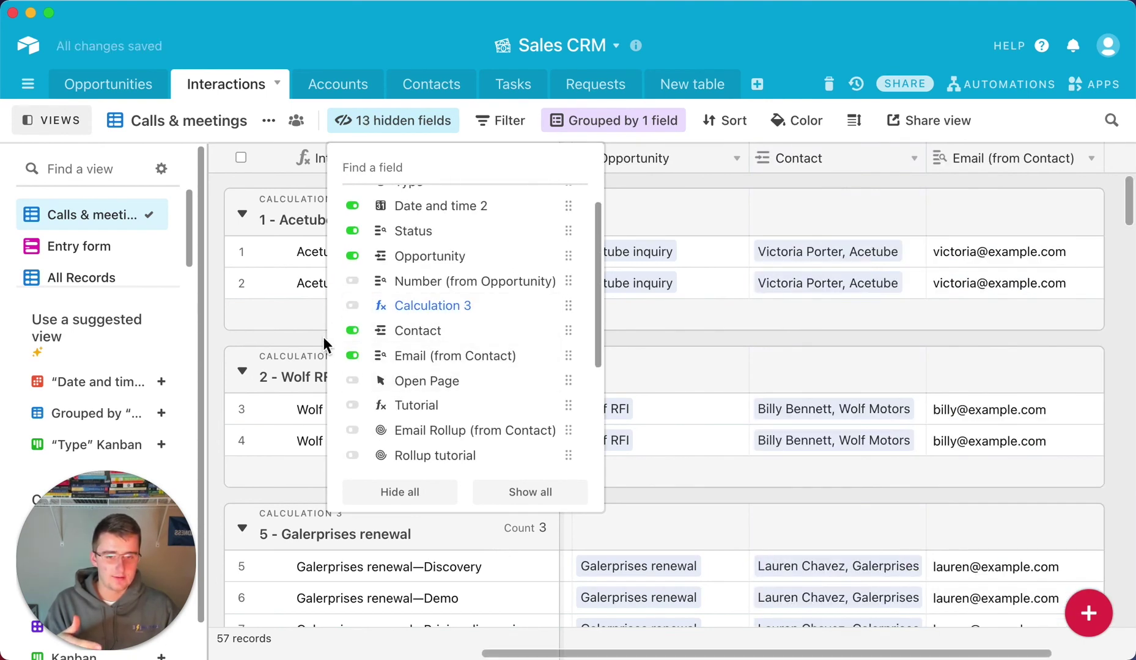
click(321, 339)
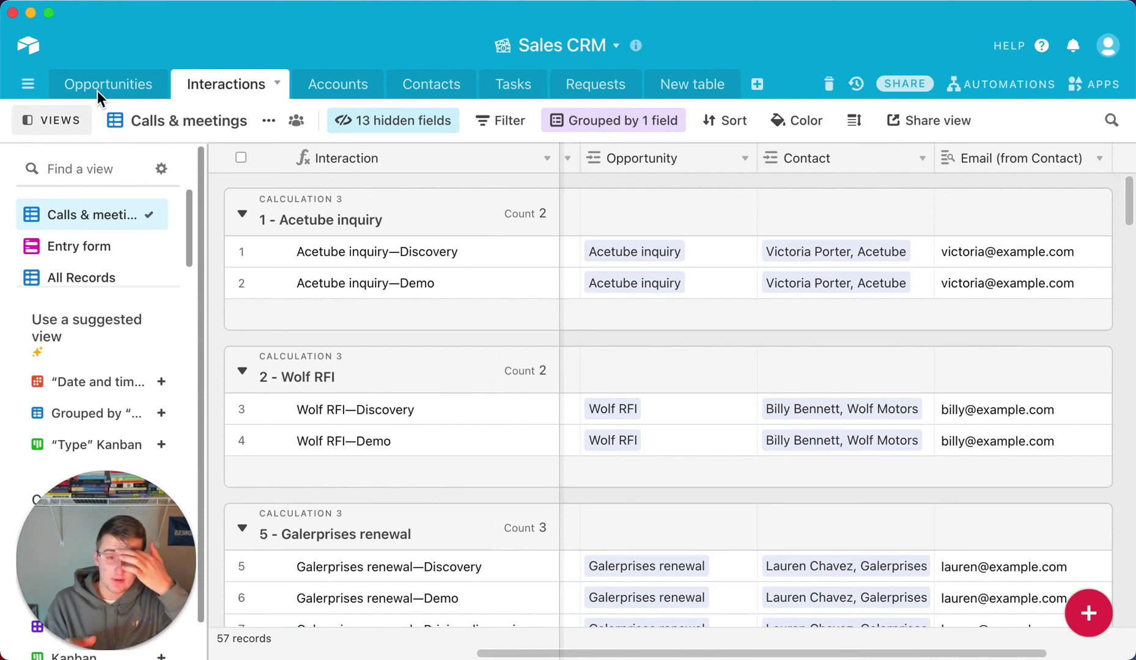
In the Opportunities table's All opportunities view, add the If Tutorial formula field as a second grouping level under Status.
click(98, 89)
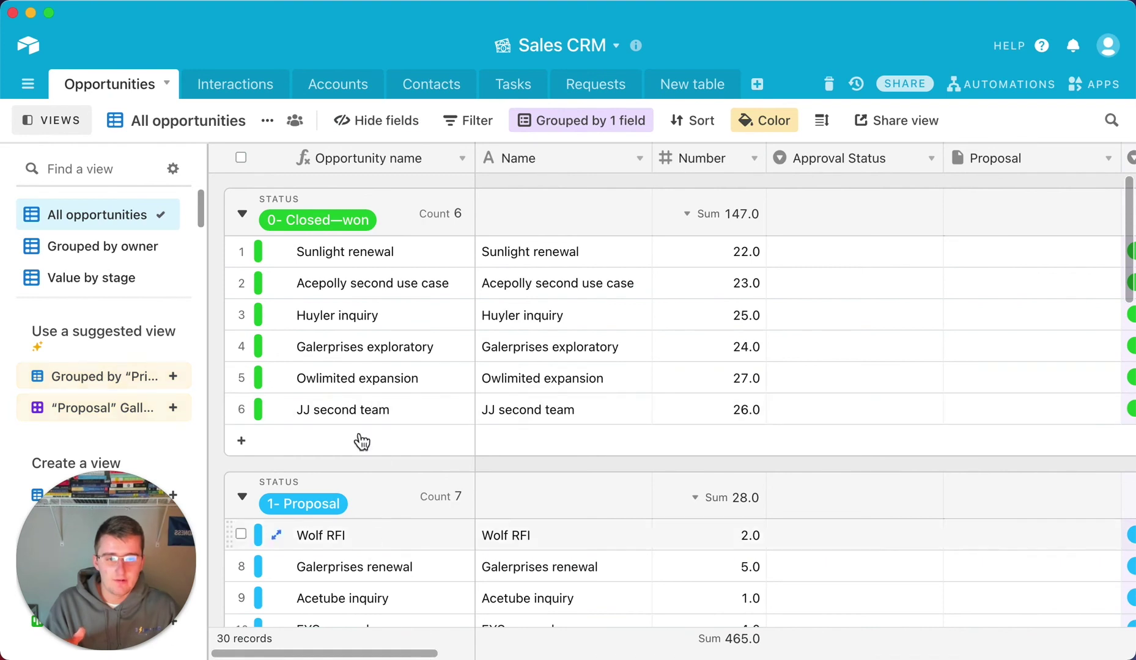
click(640, 132)
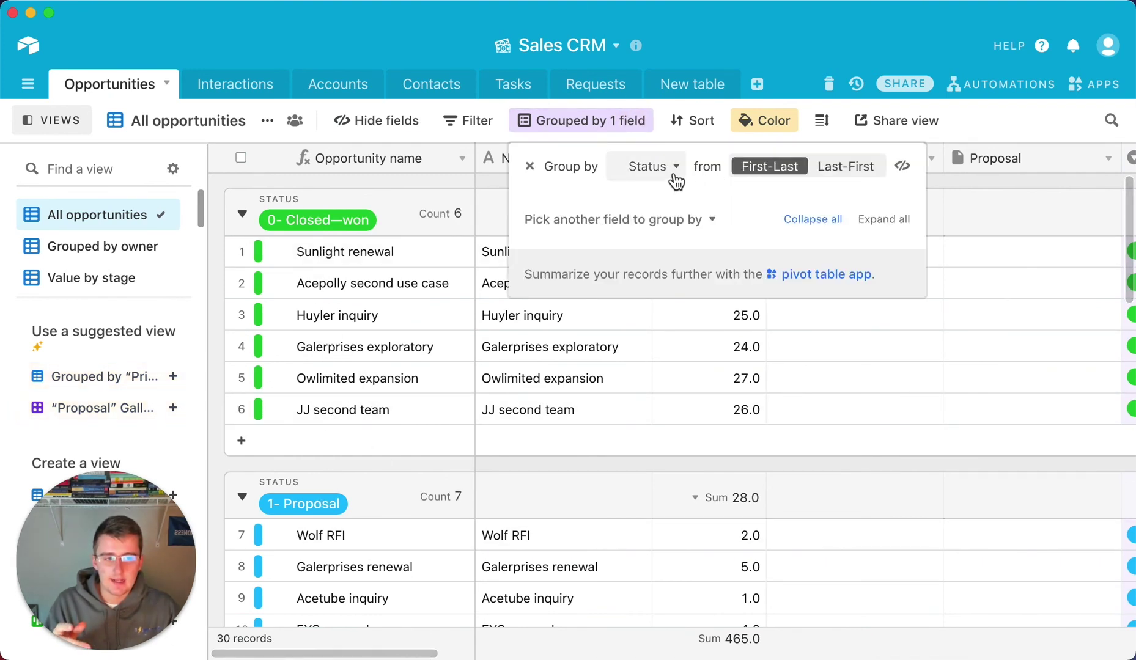
click(648, 221)
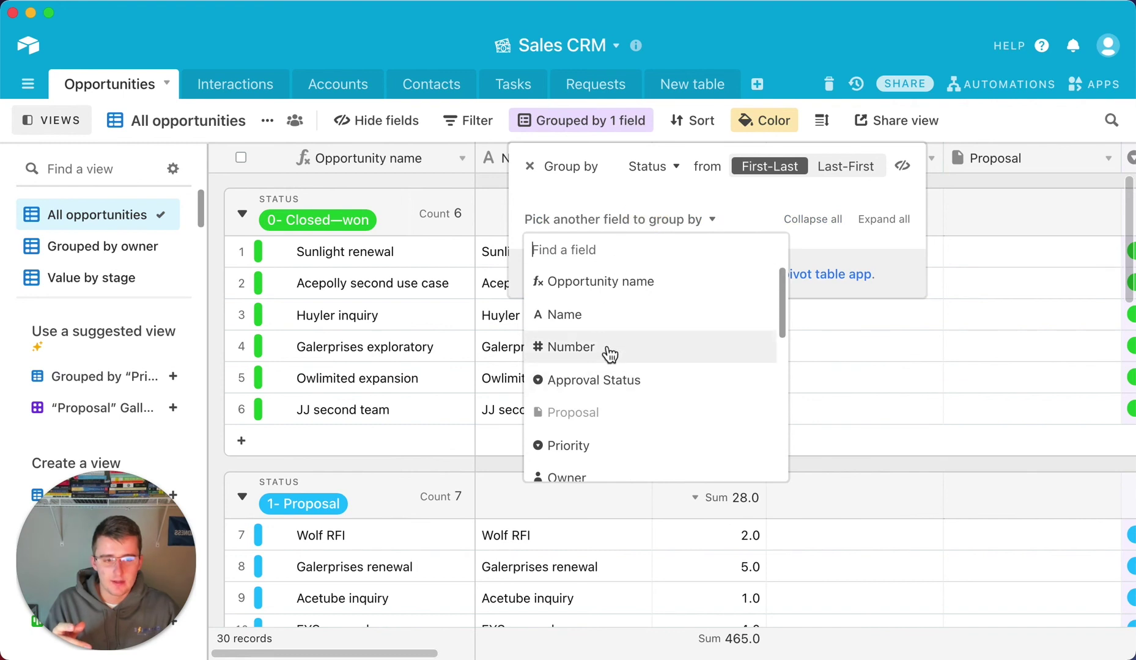
scroll(610, 354, down, 5)
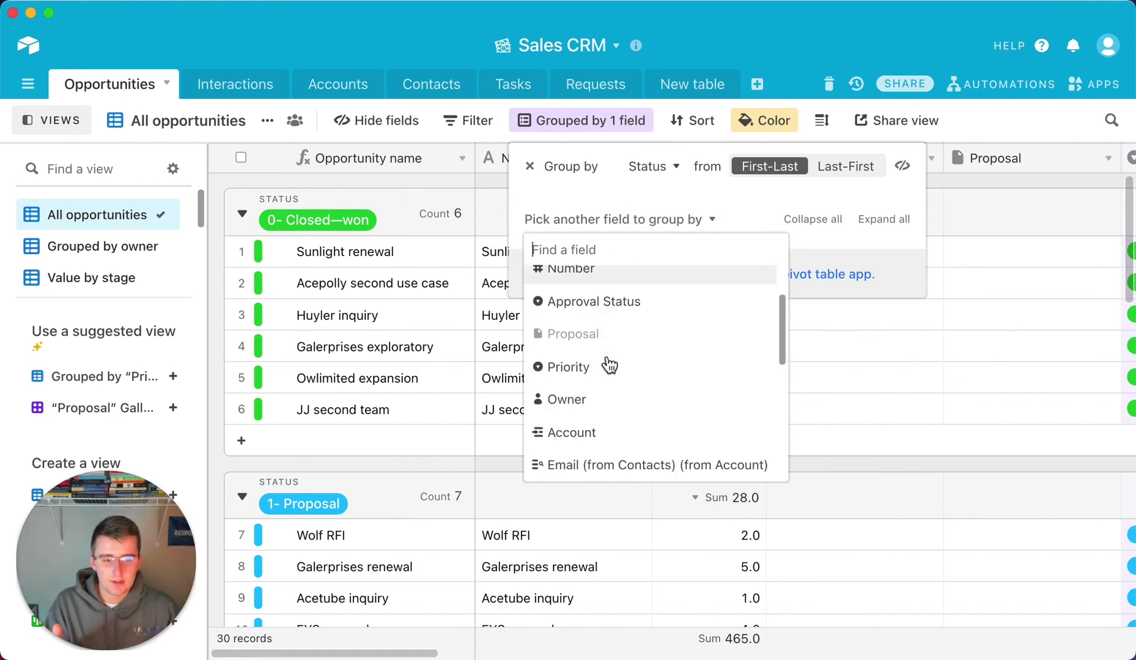
click(593, 395)
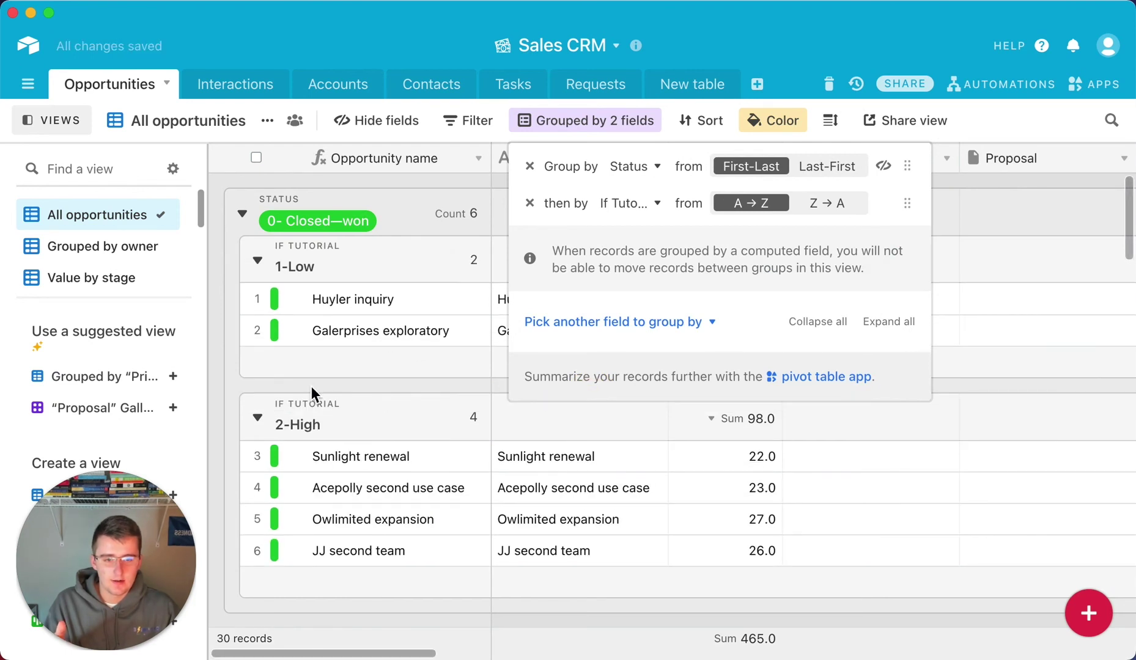
click(311, 386)
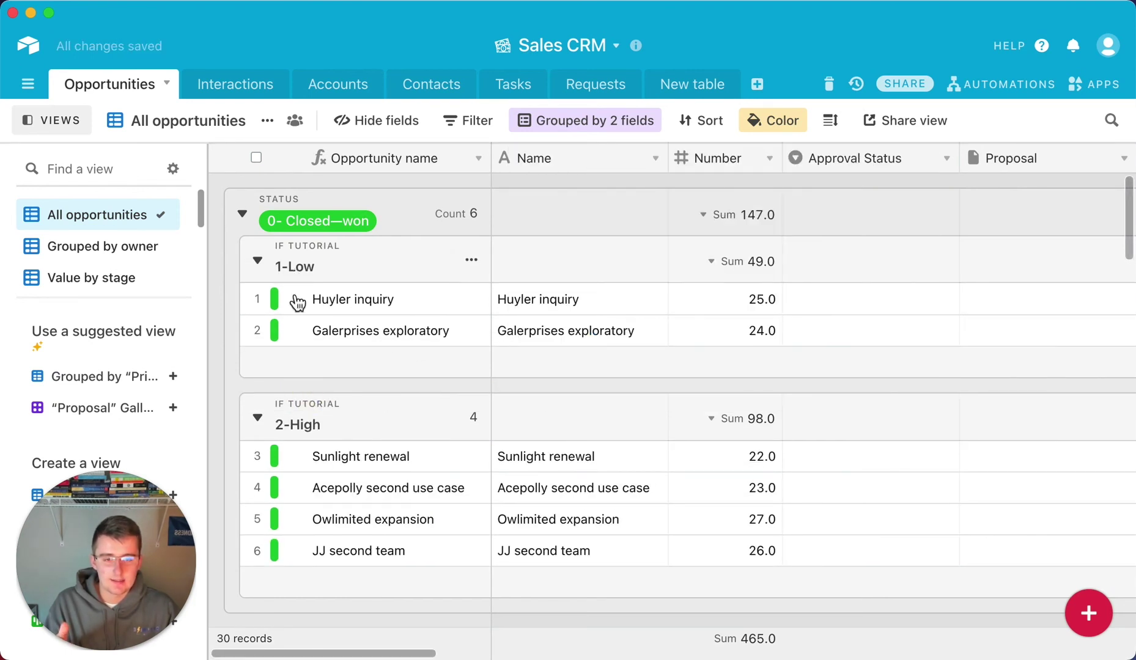
Reorder the grouping of the All opportunities view so that the If Tutorial field comes first and Status second, and review the groups.
click(570, 128)
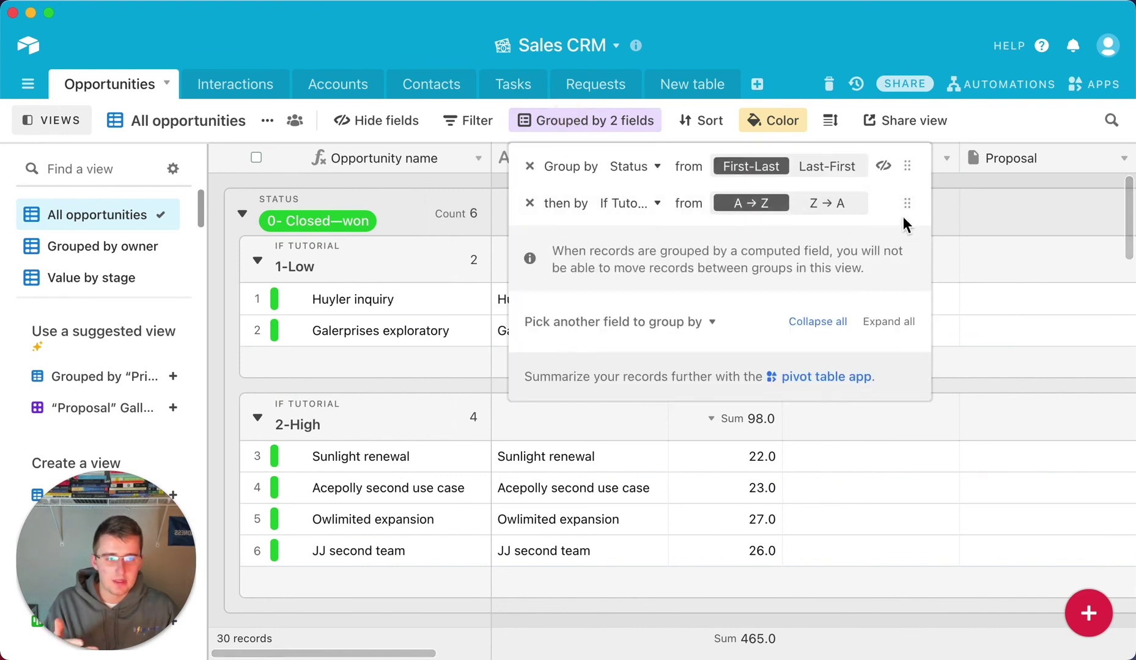
drag(909, 205, 914, 174)
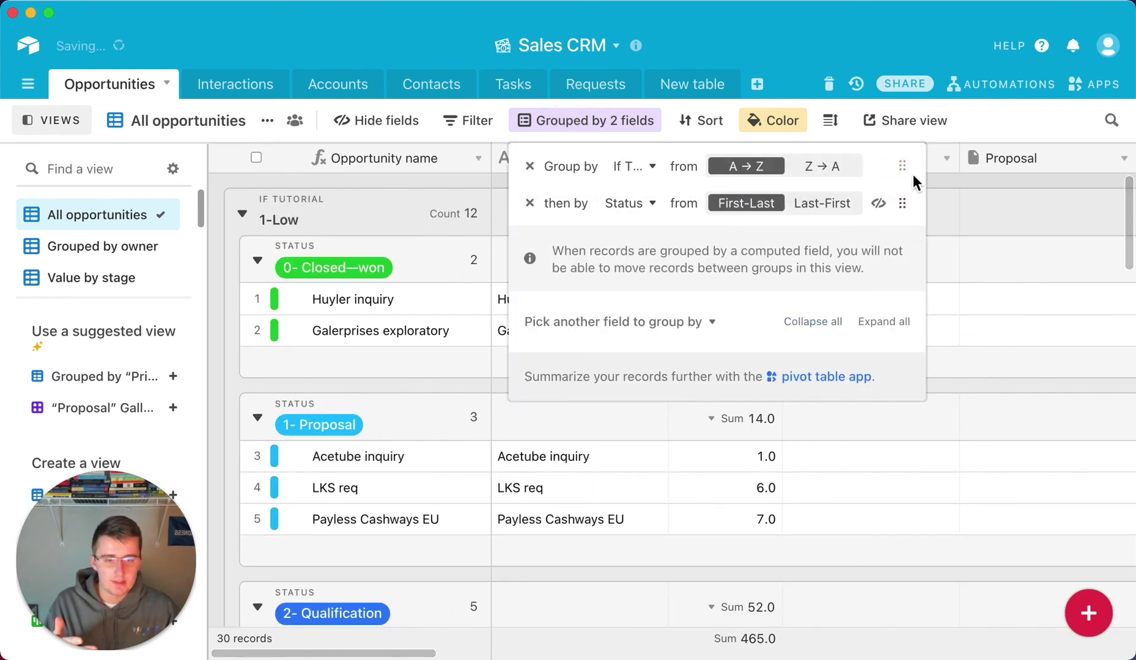
click(216, 339)
scroll(283, 357, down, 4)
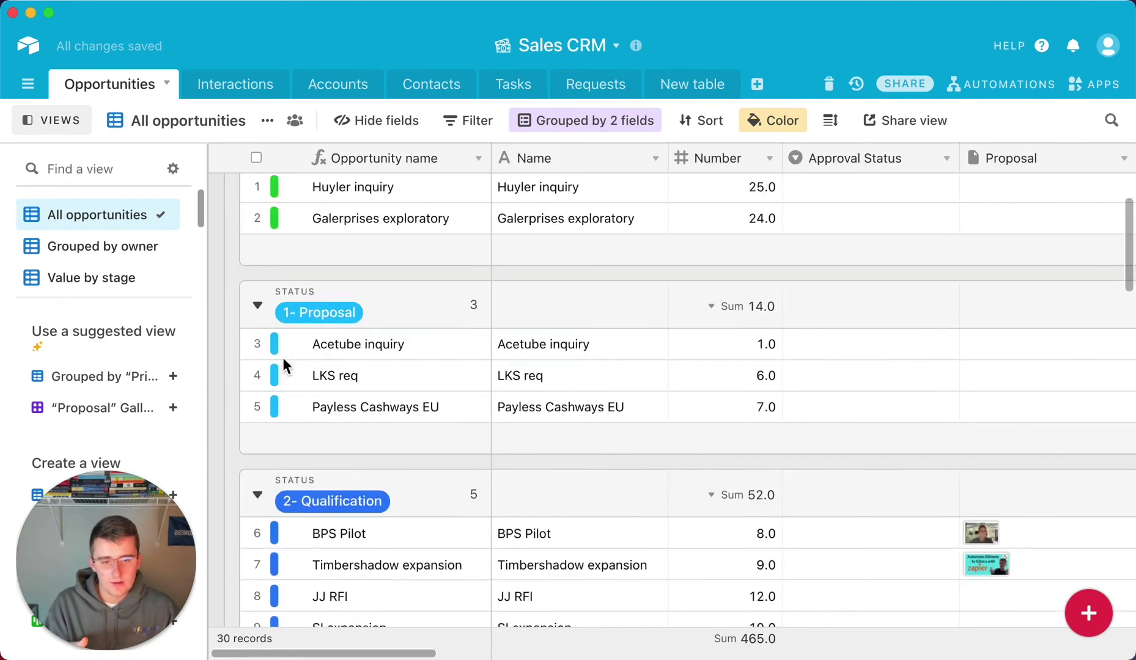
scroll(283, 359, up, 4)
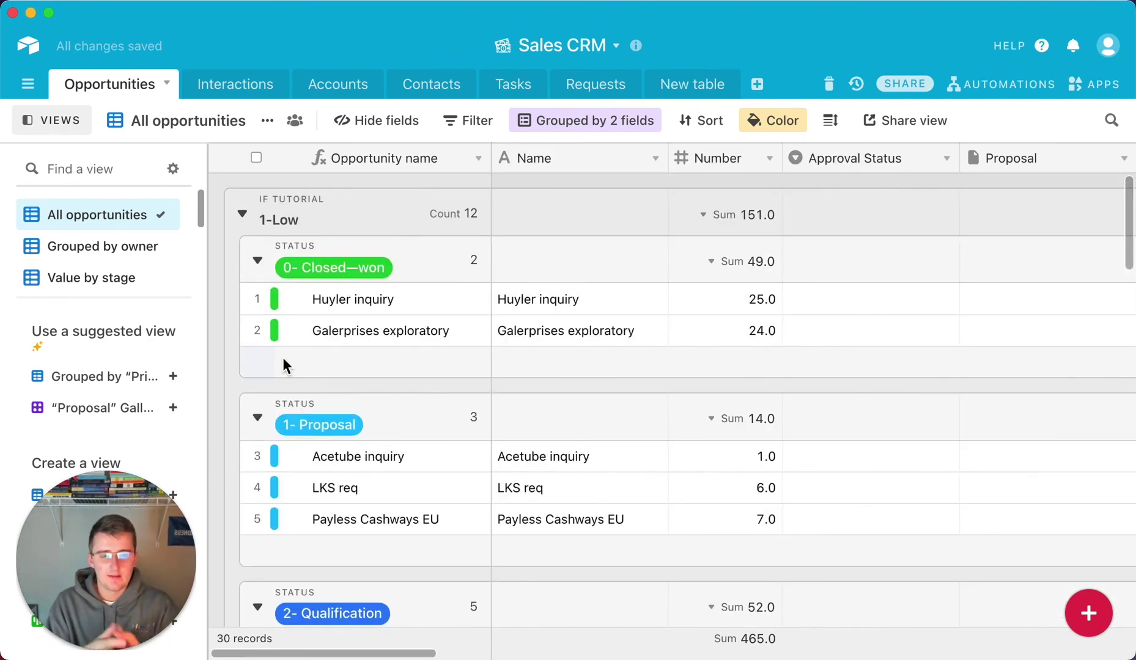